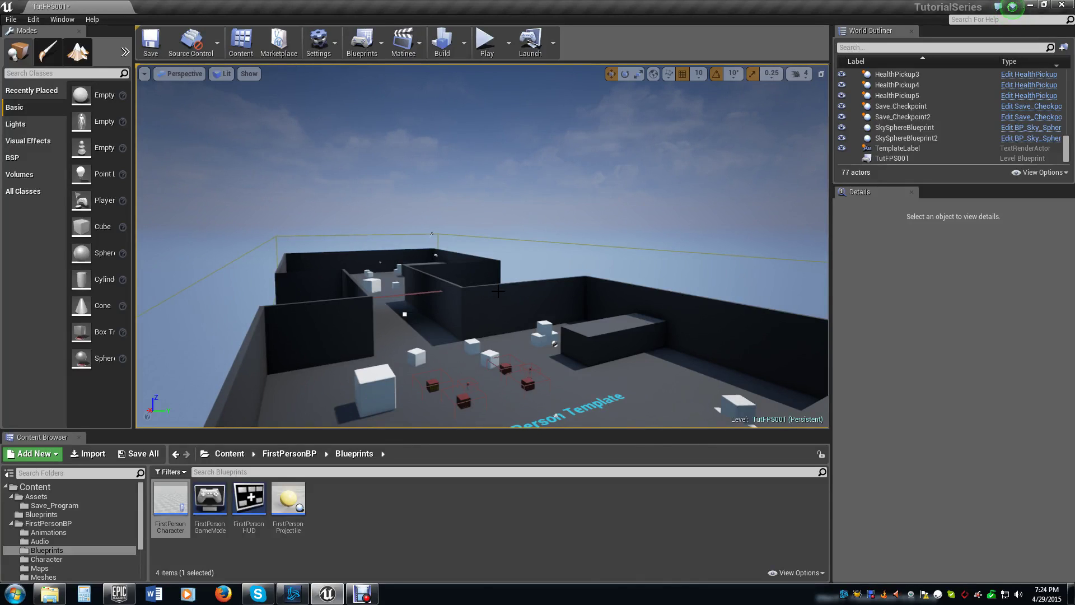
Step: Play-test the TutFPS001 level in the viewport and stop the session
right_drag(470, 254, 458, 301)
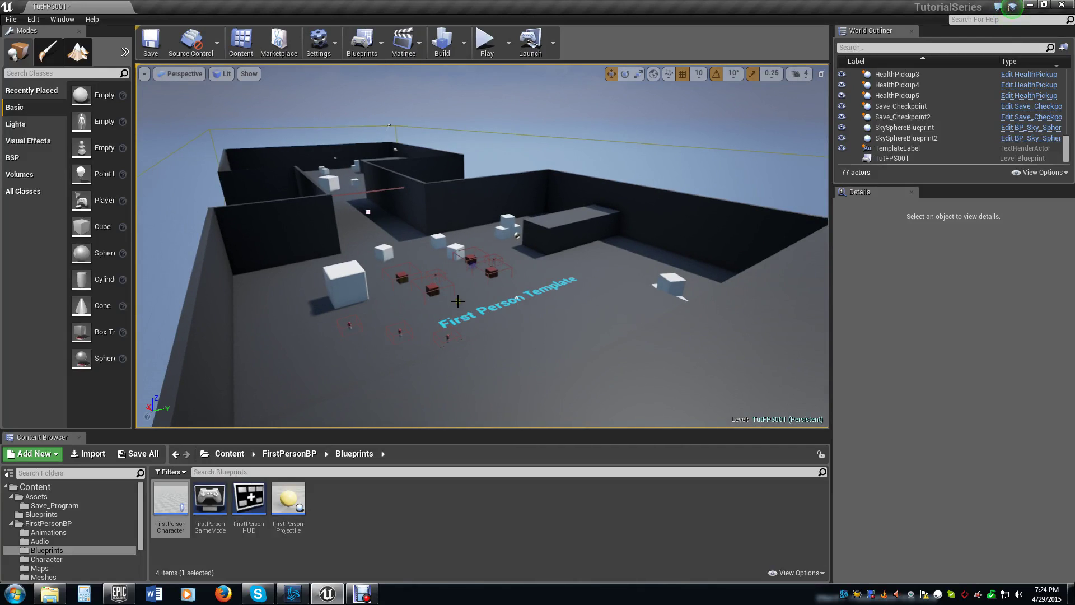
mouse_move(443, 208)
mouse_down()
mouse_move(597, 180)
mouse_move(483, 183)
mouse_move(444, 207)
mouse_up()
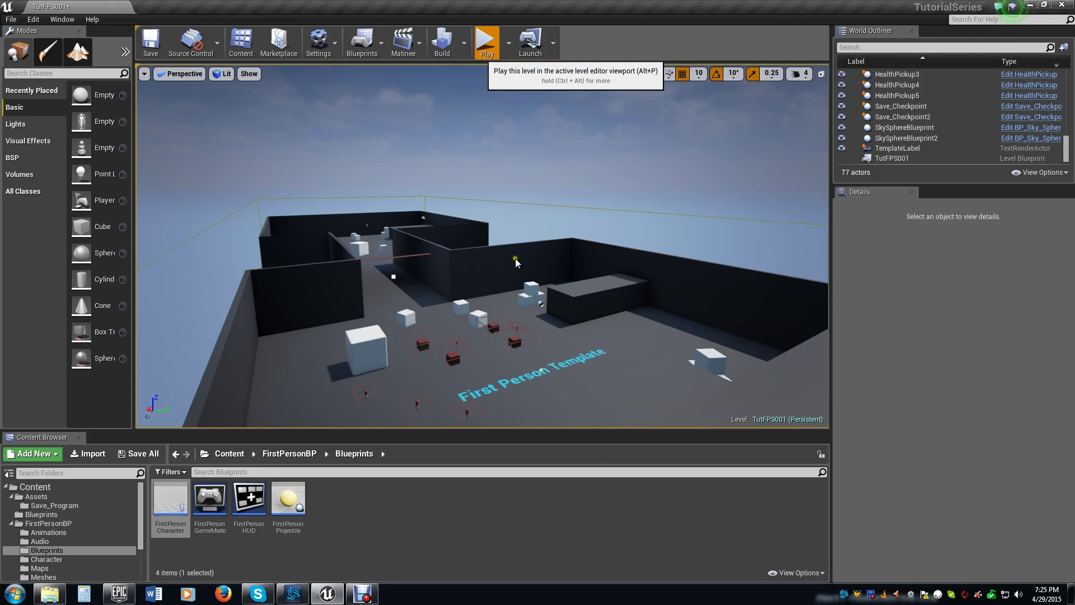
key(alt+p)
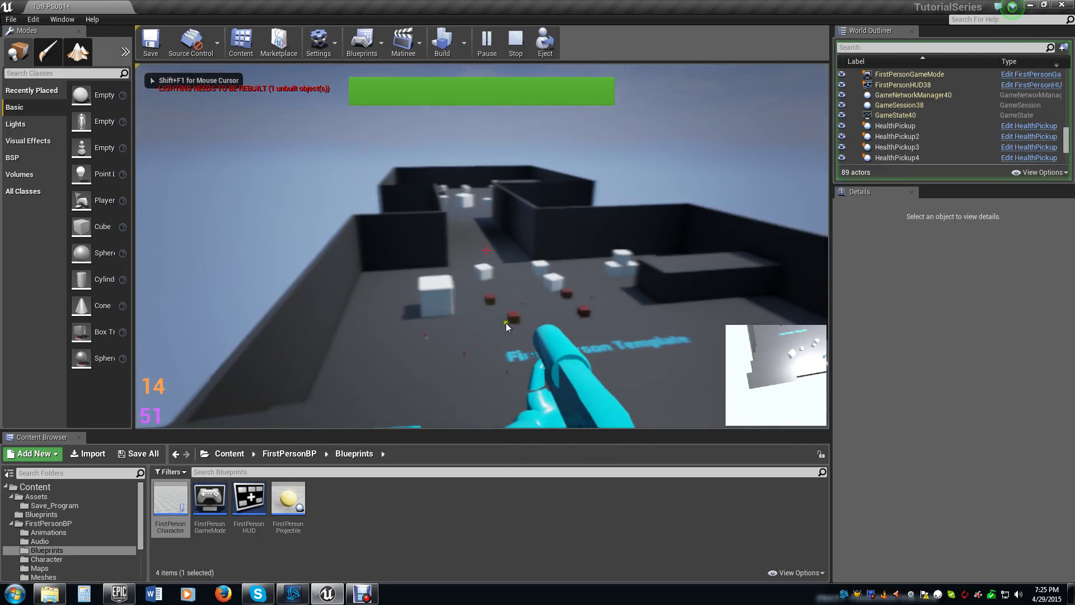
key(s)
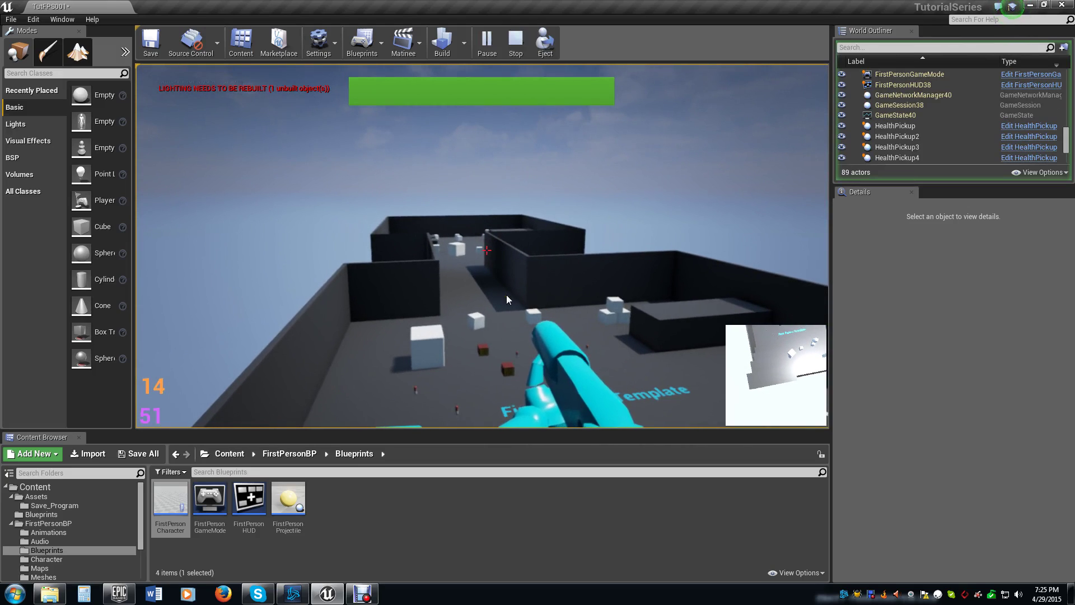
key(Escape)
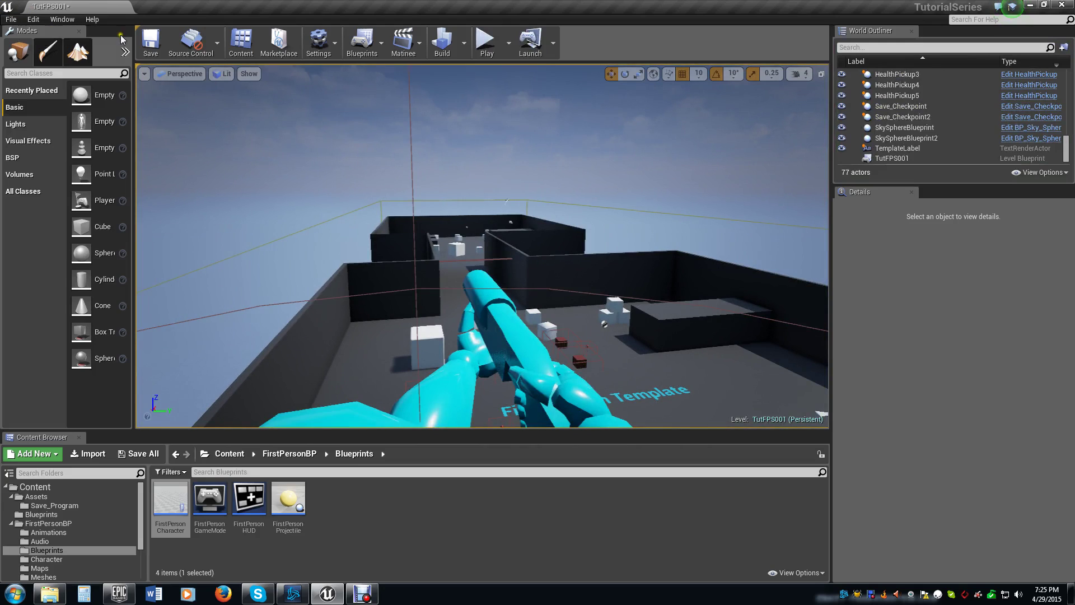
Step: Save the TutFPS001 level and create a new level from the Empty Level template
click(151, 41)
click(13, 20)
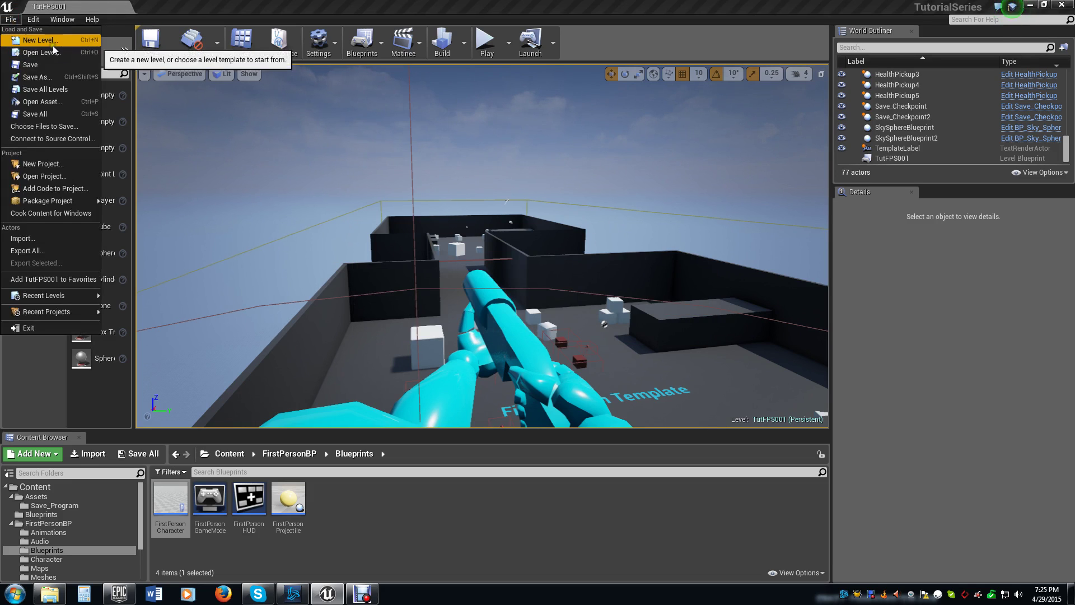
click(40, 39)
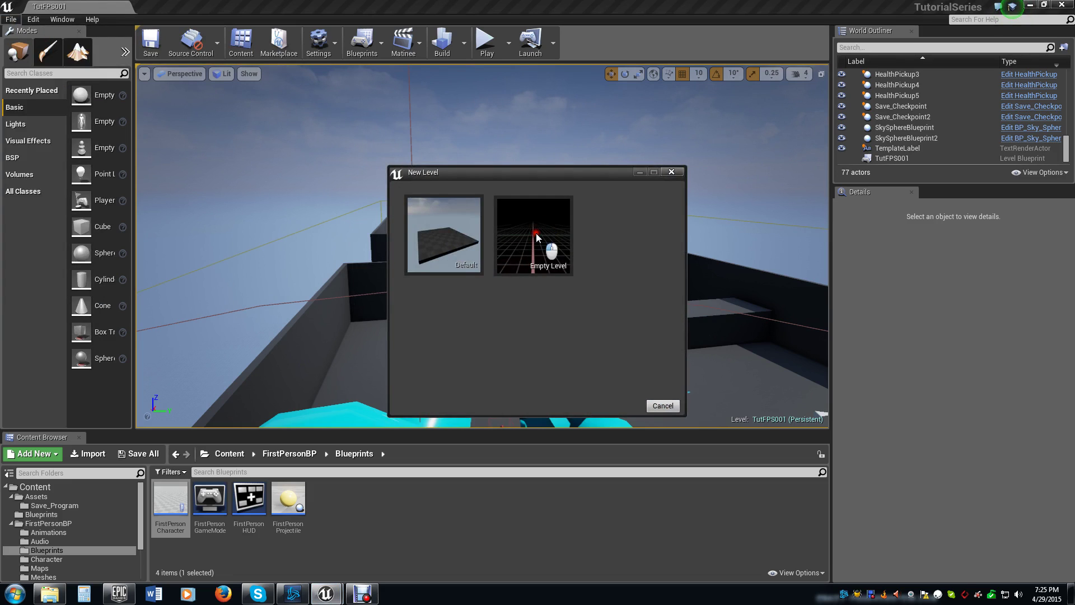
click(663, 407)
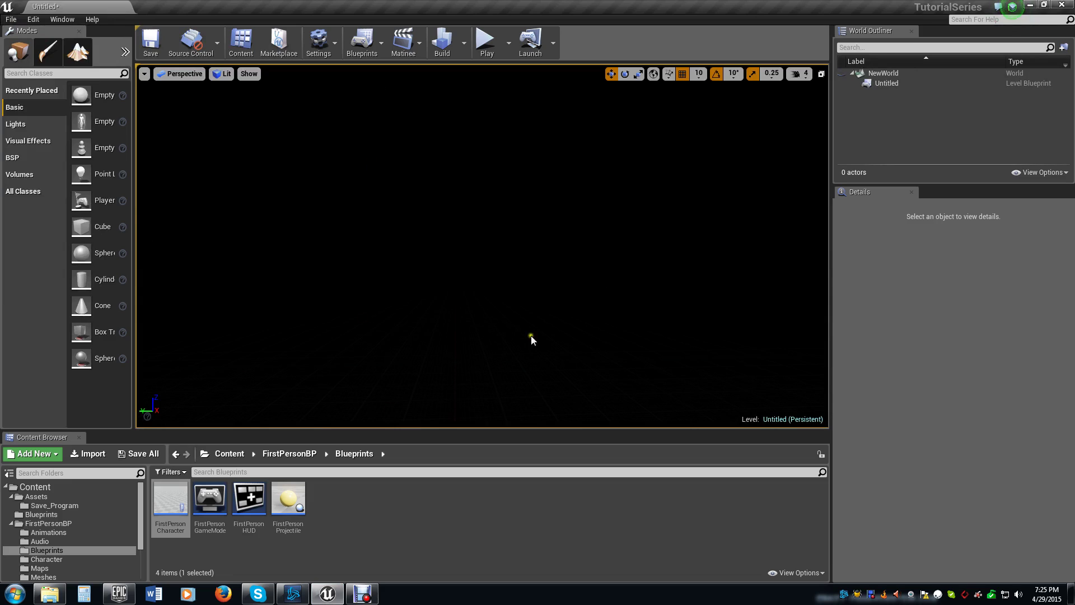
Step: Create a Widget Blueprint named TitleScren in the Widgets folder
scroll(69, 552, down, 2)
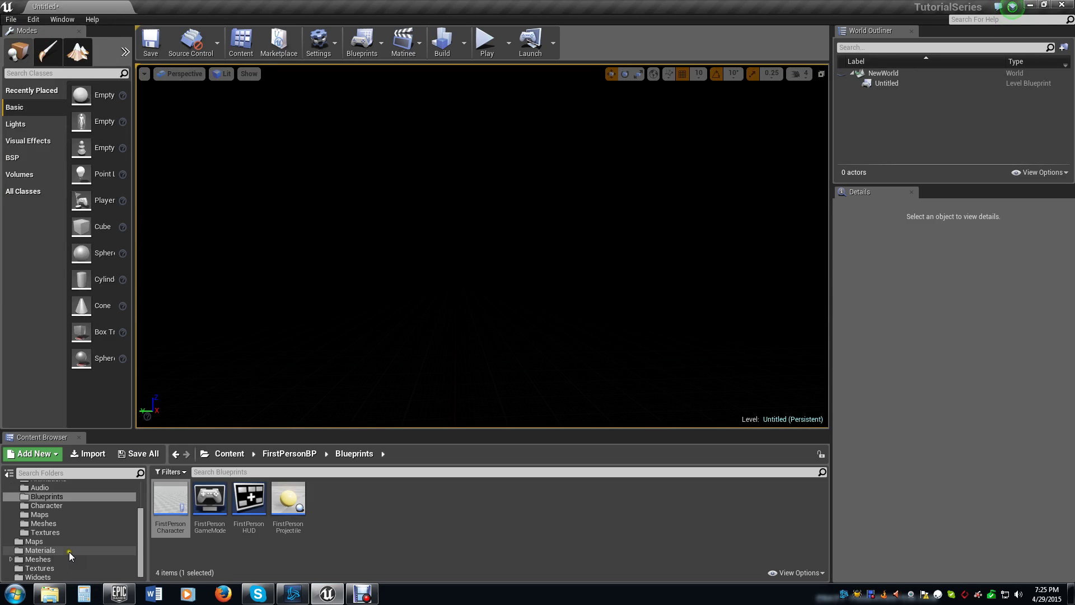
click(50, 576)
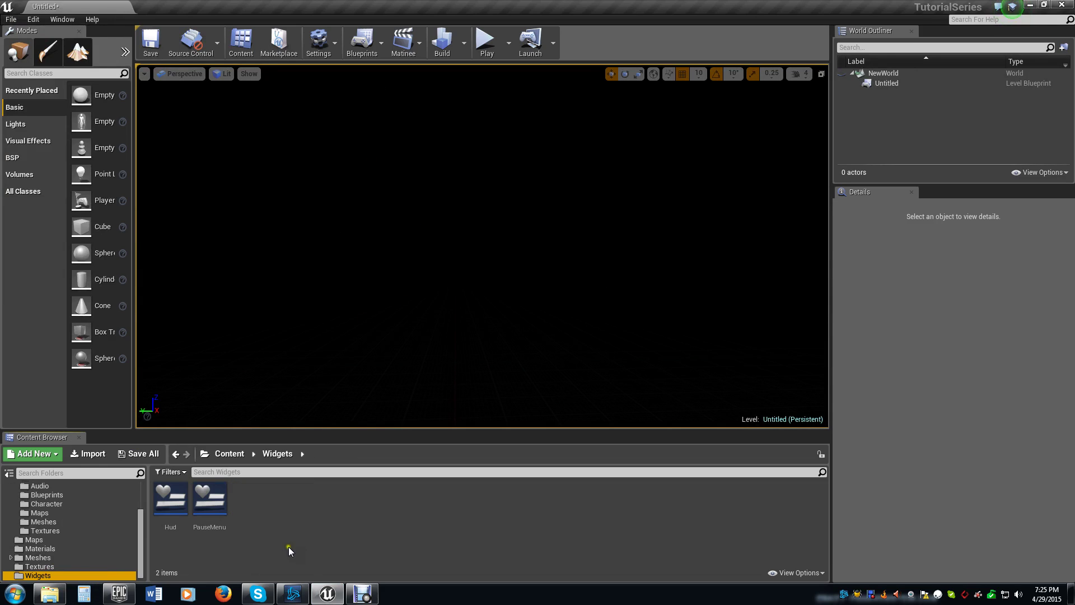
right_click(290, 526)
mouse_move(337, 516)
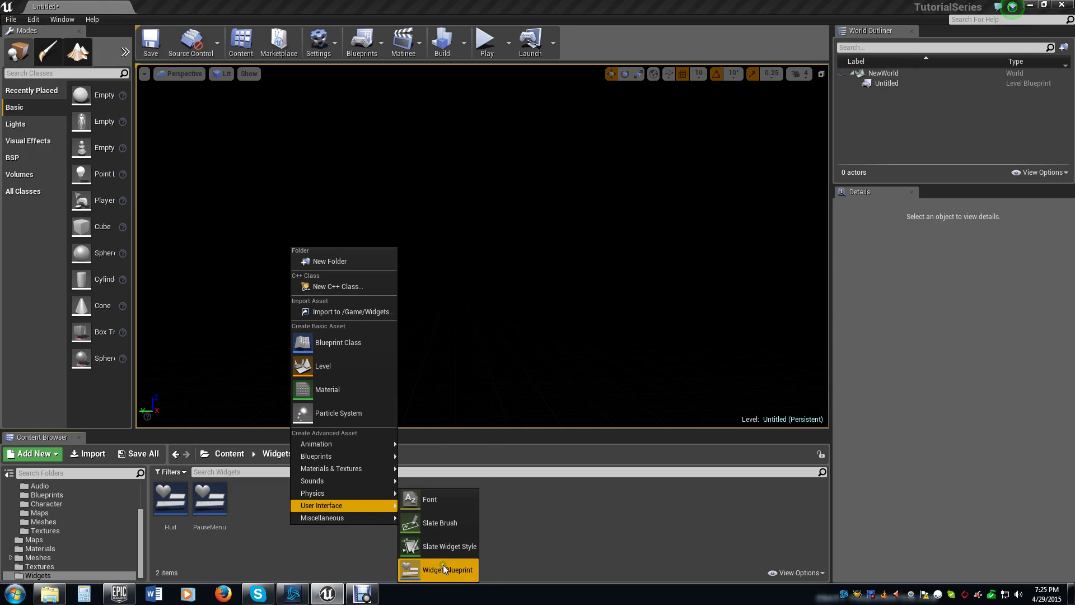
click(445, 569)
text(Title)
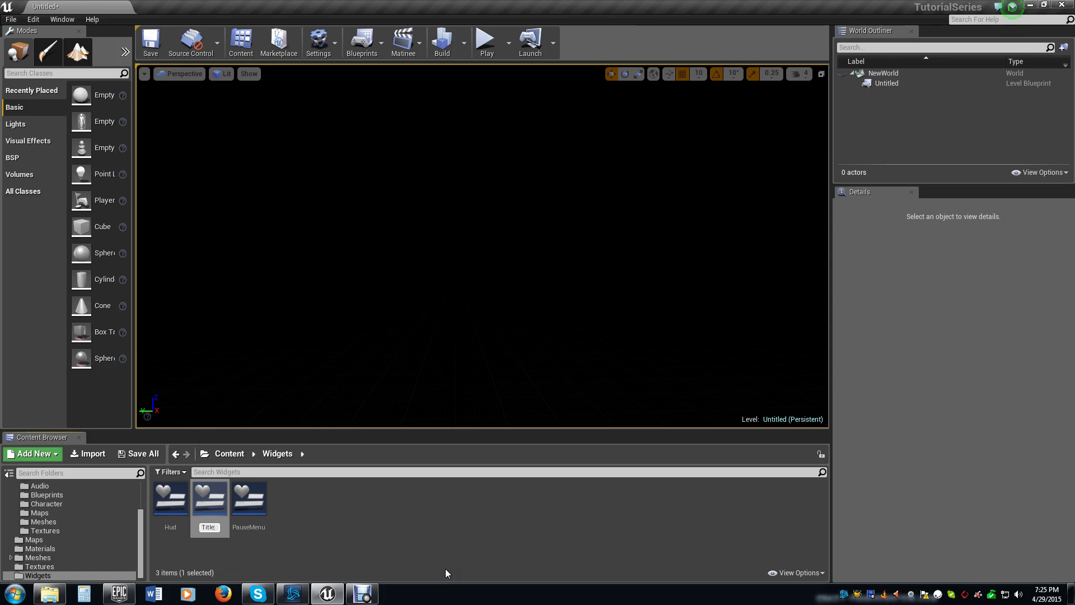
text(Scren)
key(Return)
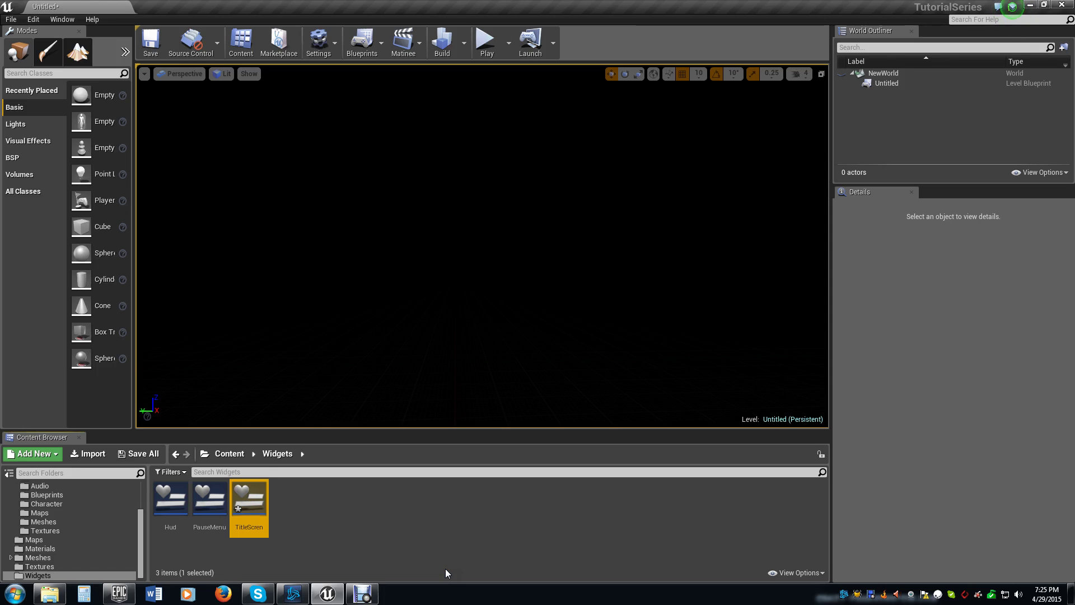
Step: Save the new level in the Maps folder as TitleScreen
key(ctrl+s)
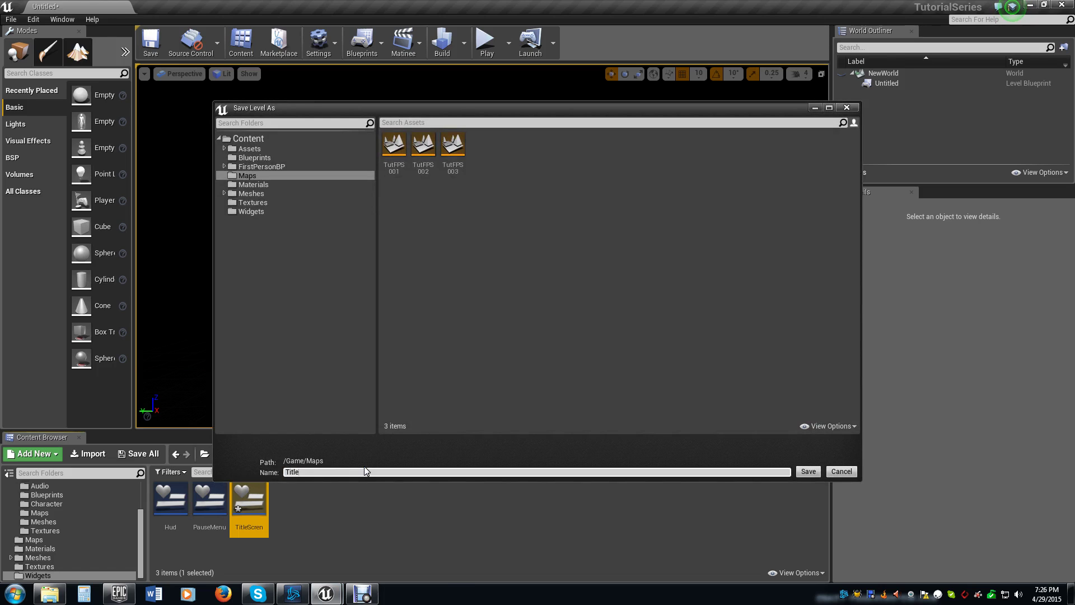
text(TitleScreen)
key(Return)
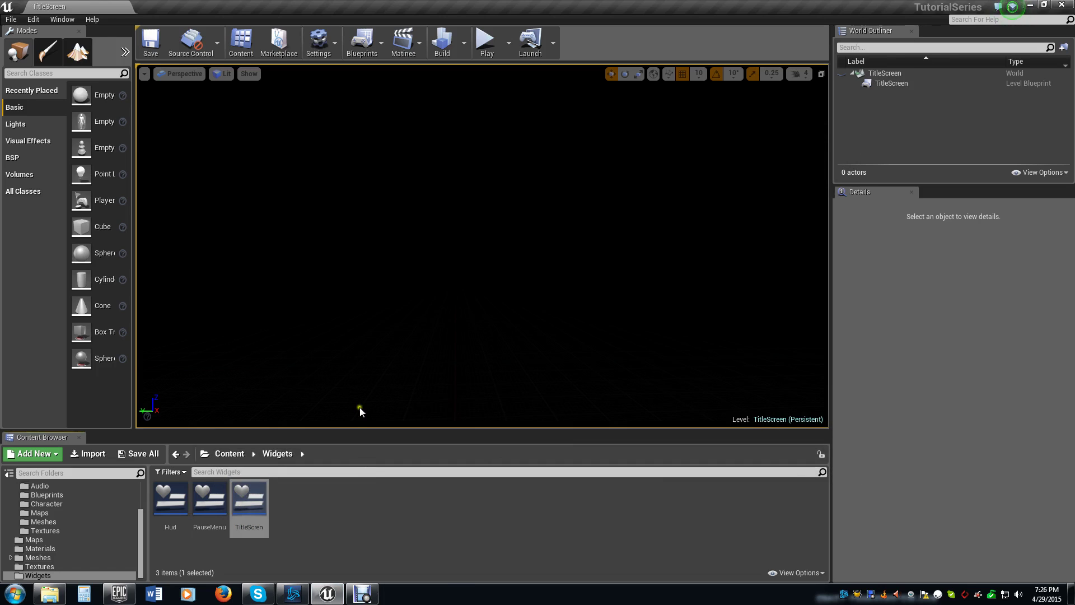
Step: Open and compile the TitleScren widget, and add a text block anchored to the top centre of its canvas
double_click(255, 500)
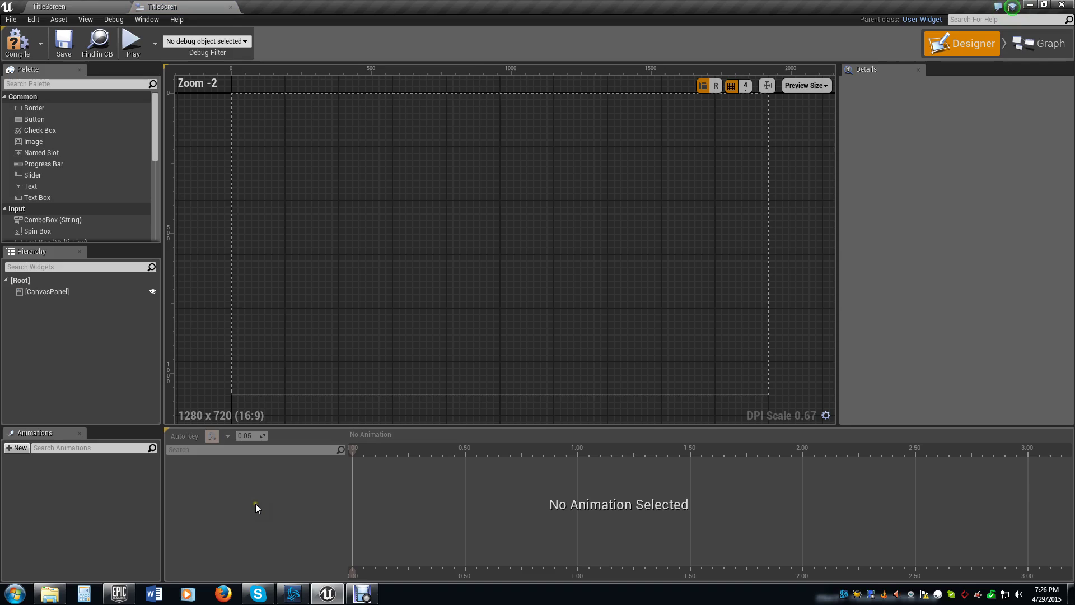
click(16, 44)
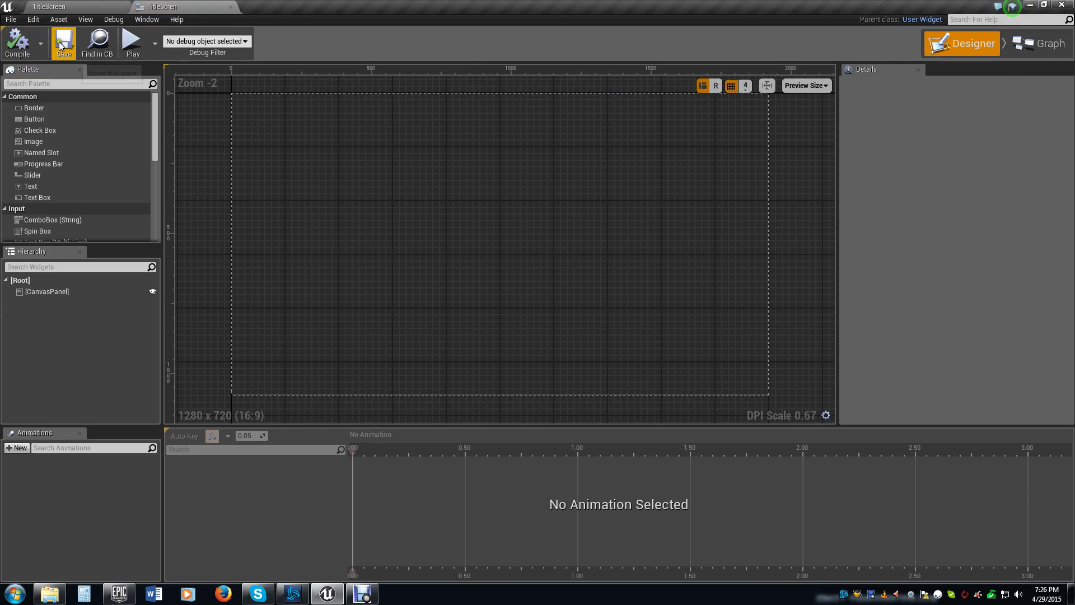
drag(29, 186, 487, 116)
click(939, 127)
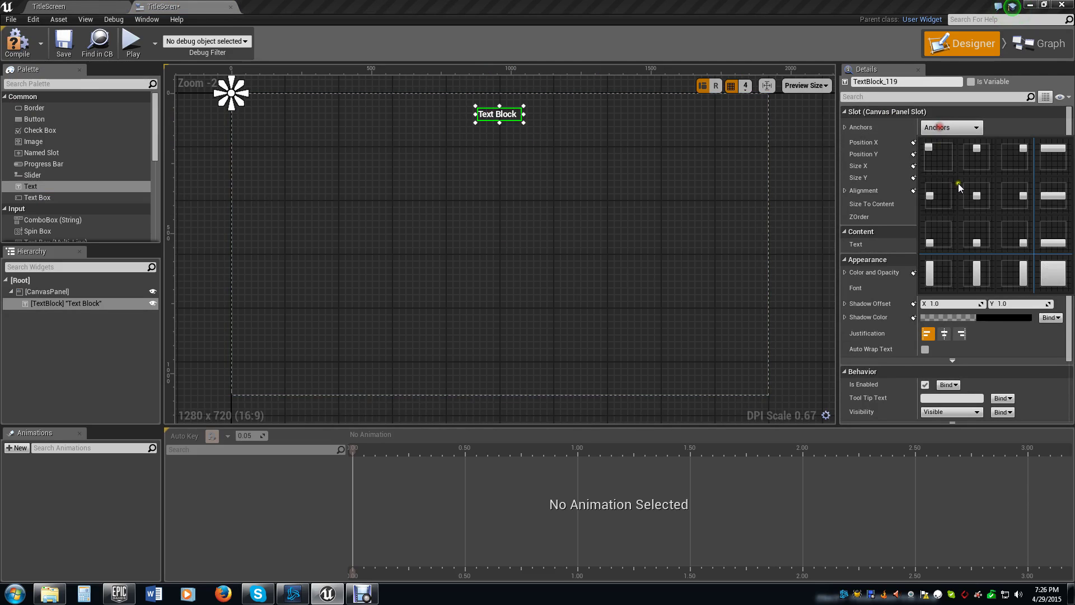
click(977, 148)
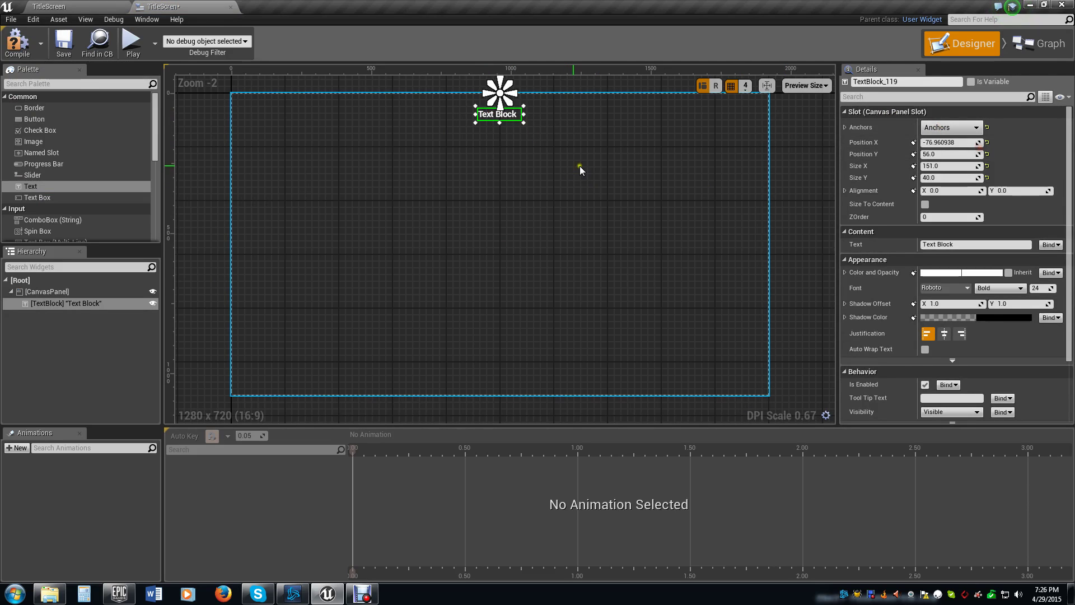
Step: Set the text block's font size to 72 and enlarge its box to about 872 by 110
click(1044, 288)
text(72)
key(Return)
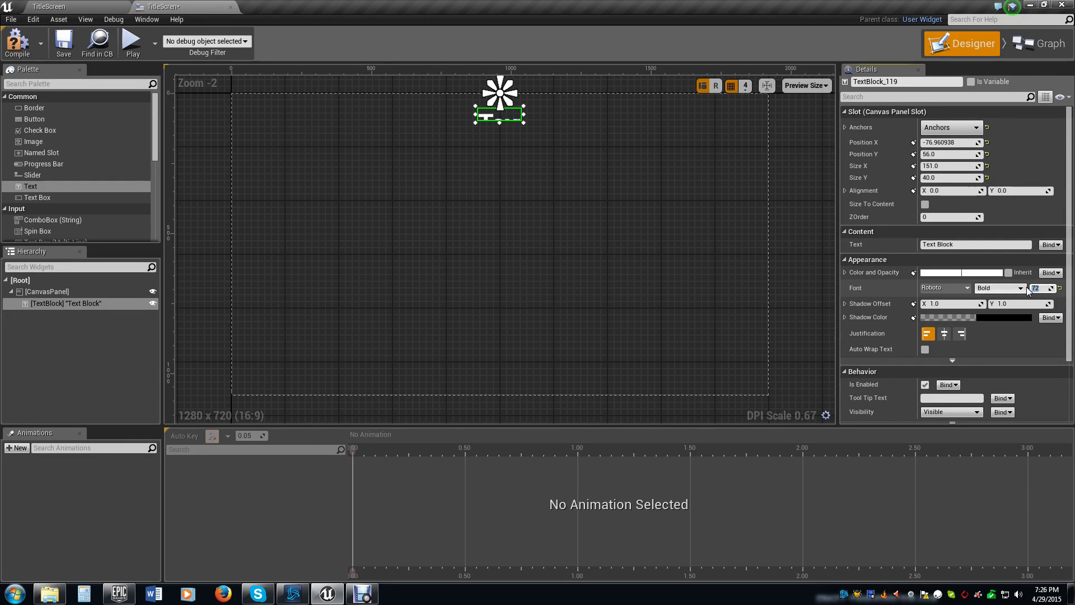
drag(499, 121, 725, 124)
Step: Change the text block's text to "FPS Tutorial Series" and centre it near the canvas's top edge at about X -437, Y 68
click(971, 245)
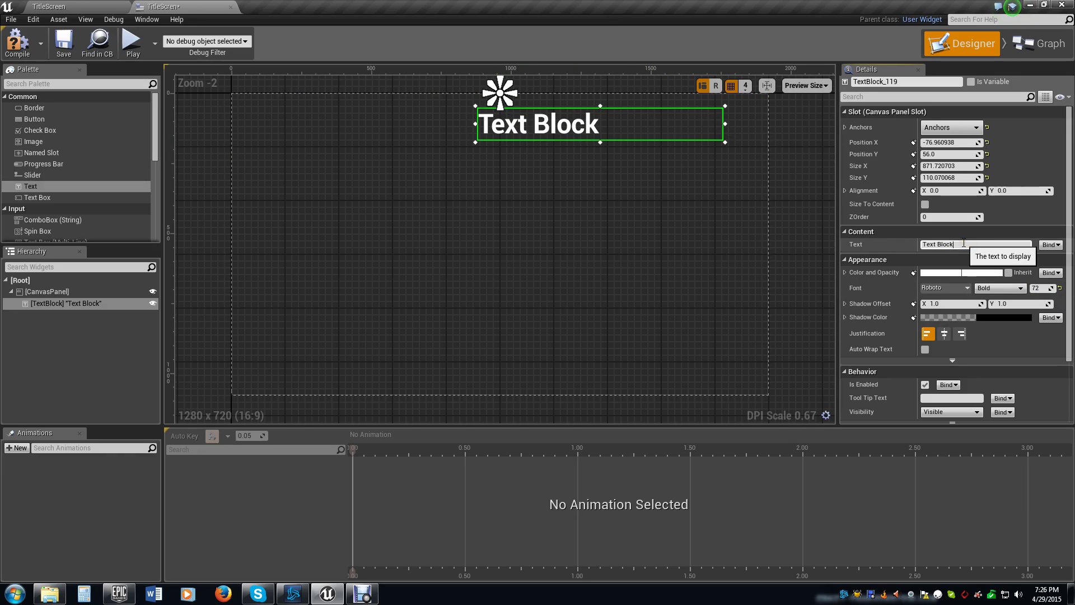
key(ctrl+a)
key(BackSpace)
text(Tutorial Series)
key(Return)
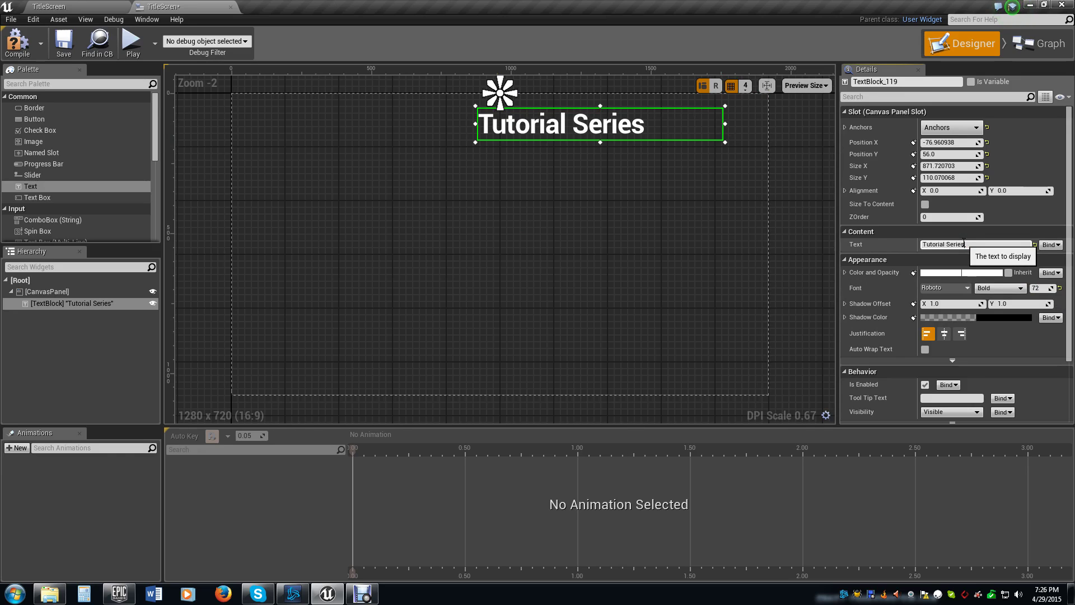
click(973, 245)
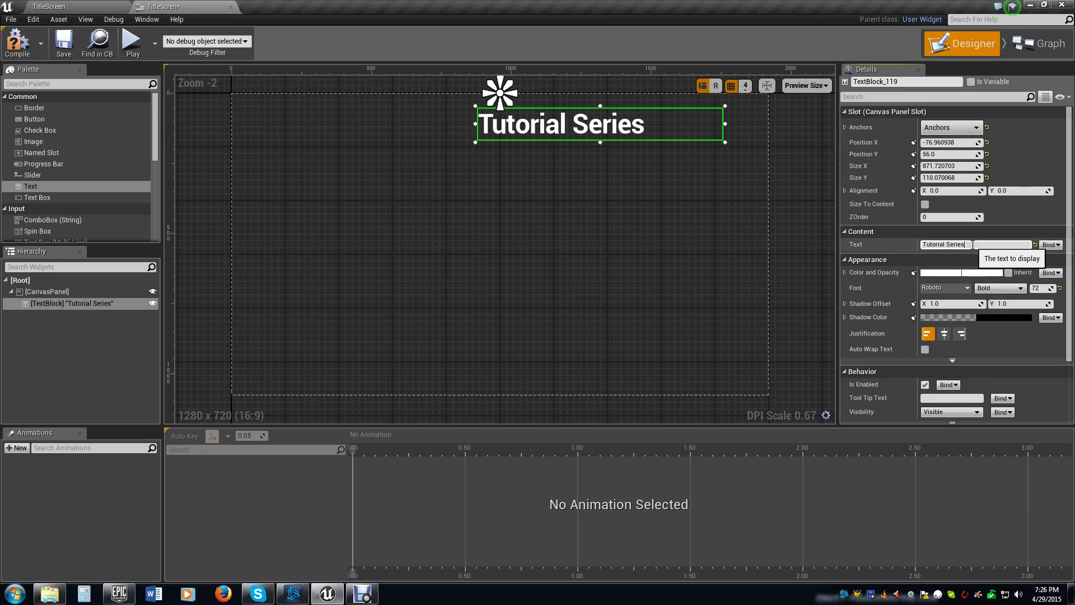
key(Return)
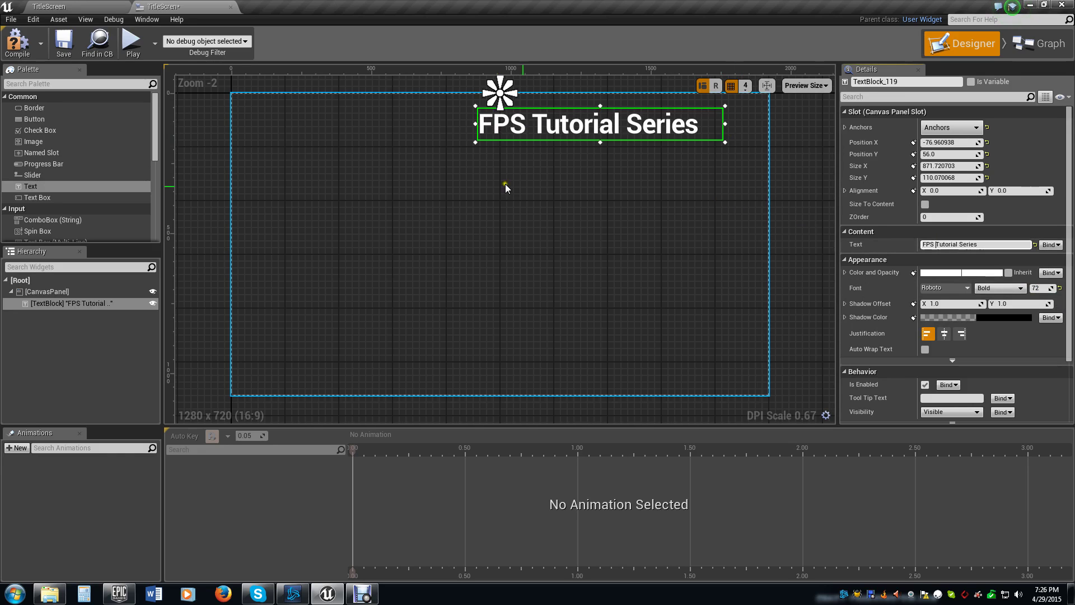
drag(596, 124, 500, 129)
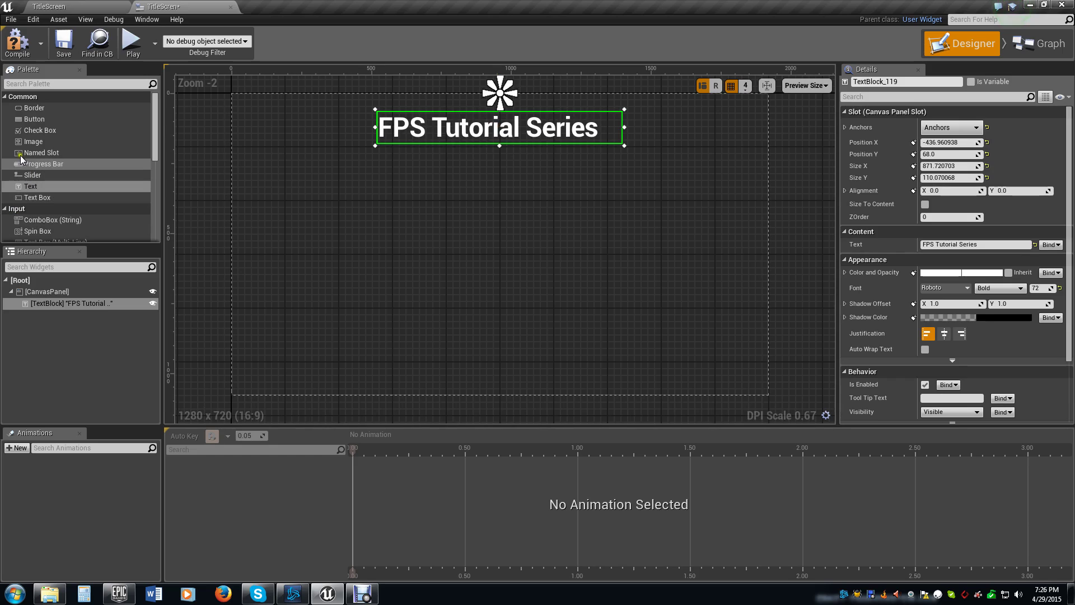
Step: Add two buttons below the title, at about X 912, Y 364 and X 928, Y 640
drag(19, 125, 488, 200)
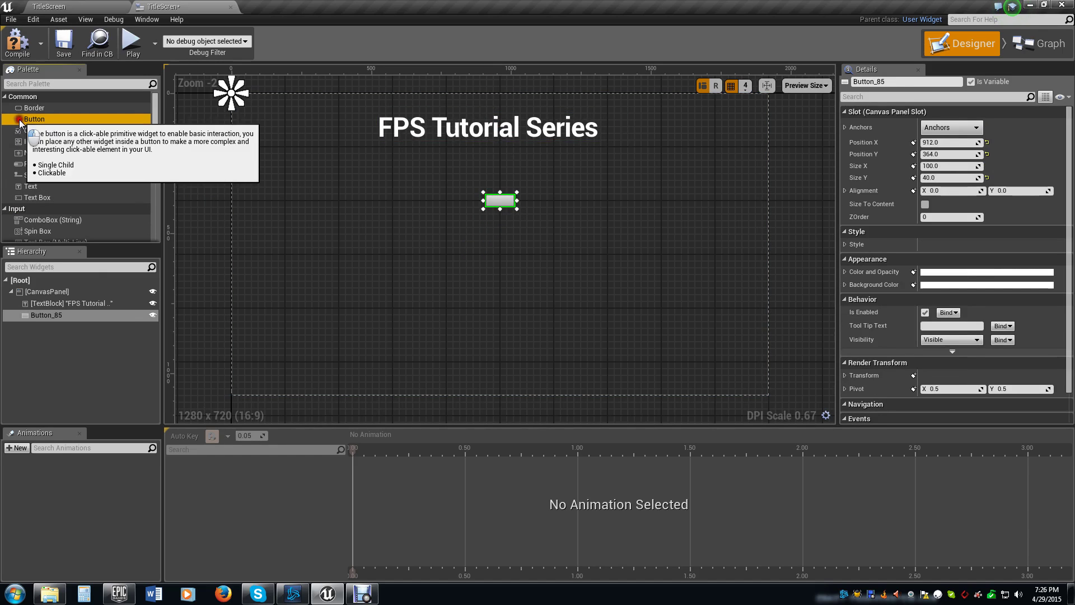
drag(31, 118, 491, 272)
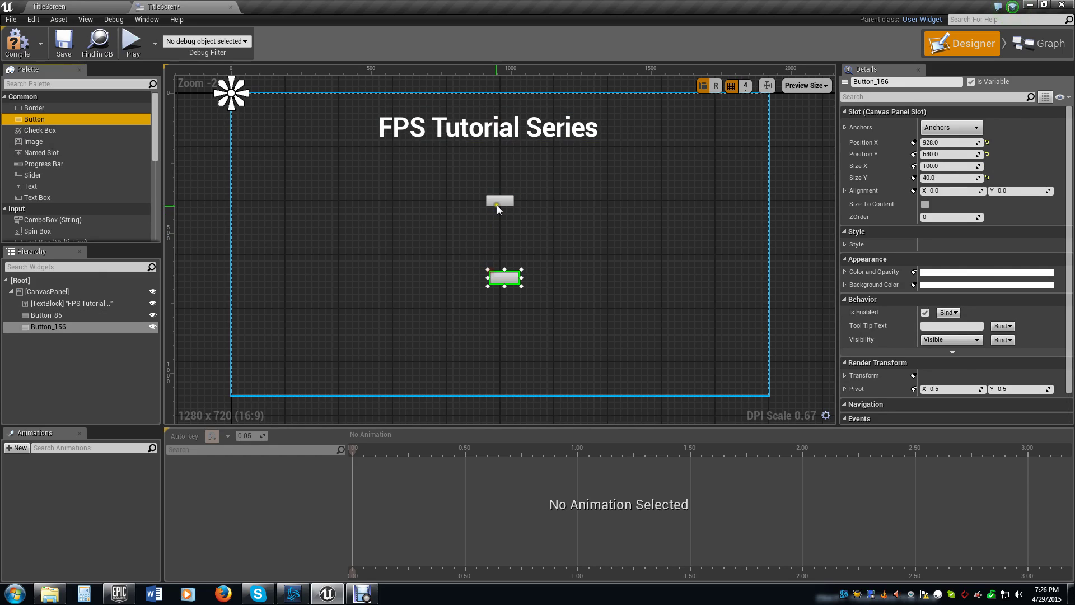
Step: Set the upper button's size to 300 by 60
click(497, 204)
click(959, 166)
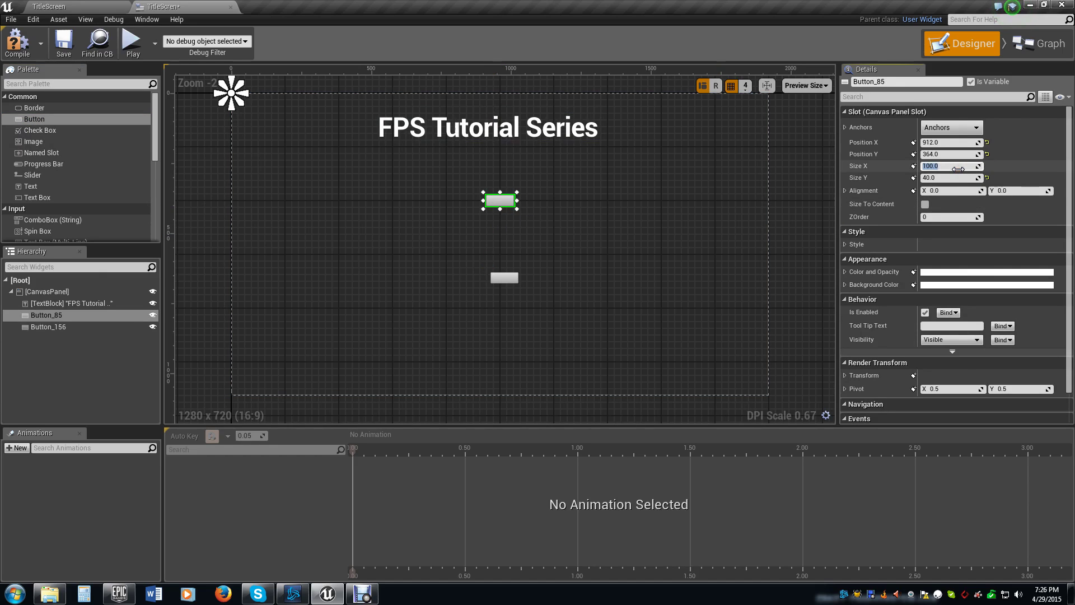
text(300)
key(Tab)
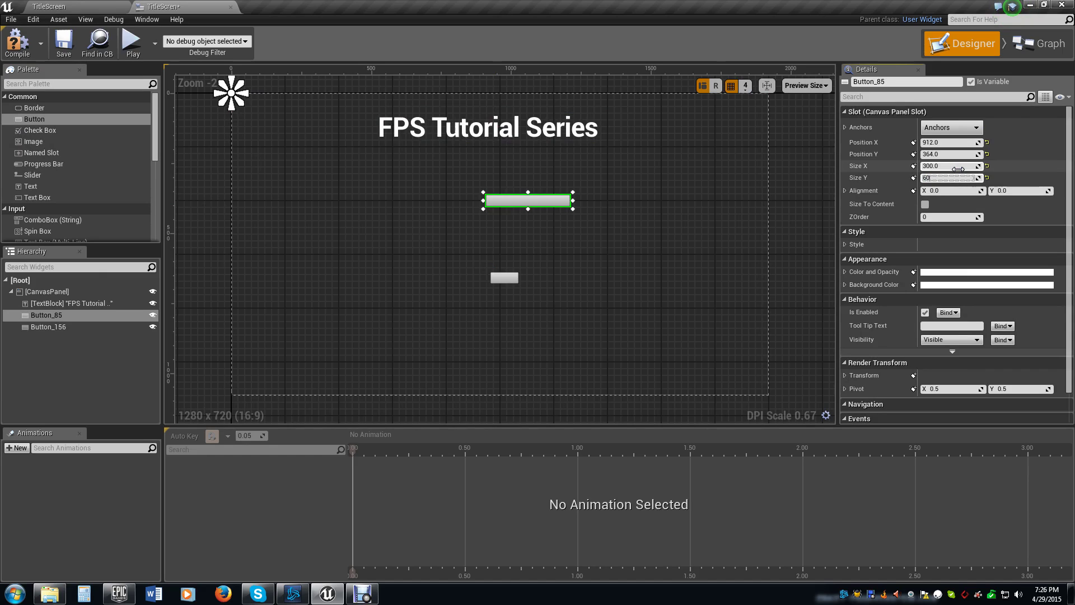
text(60)
key(Return)
Step: Resize the upper button to 600 by 120 and centre it beneath the title at about X 660, Y 276
click(958, 169)
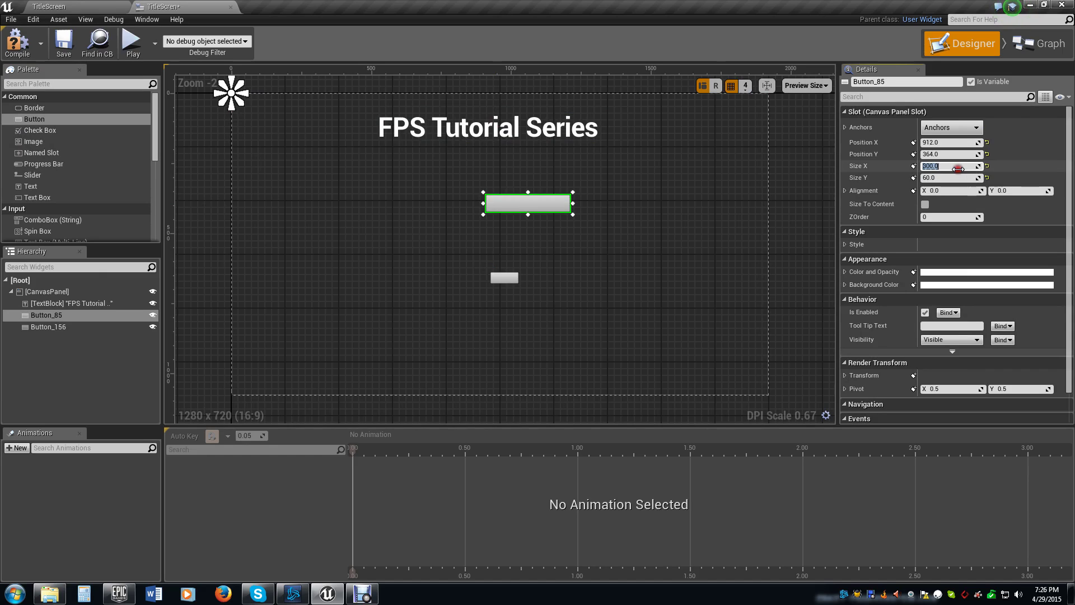
key(Tab)
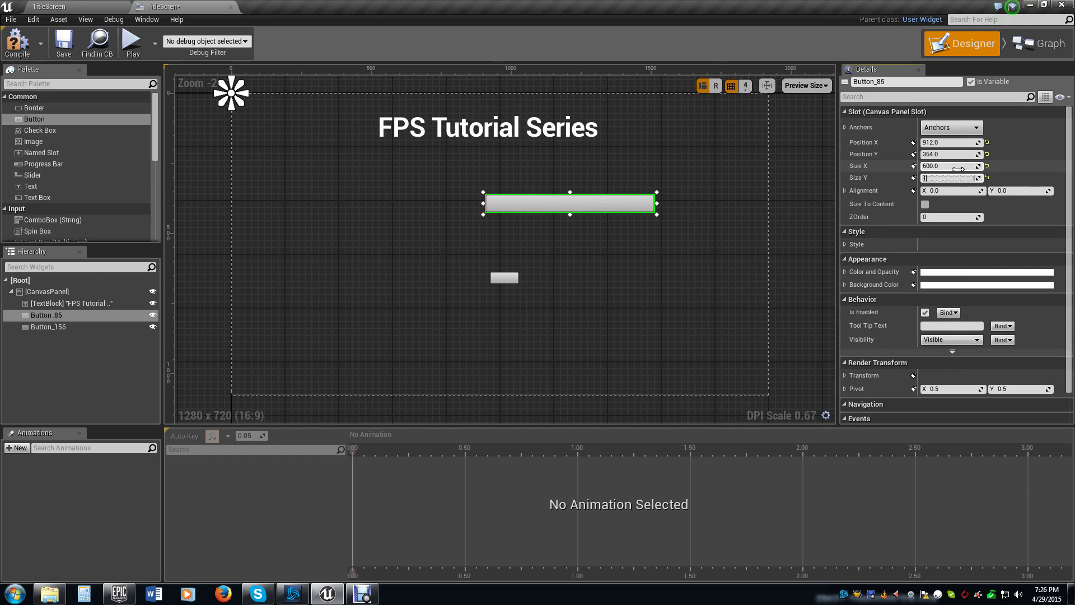
text(120)
key(Return)
drag(586, 216, 517, 191)
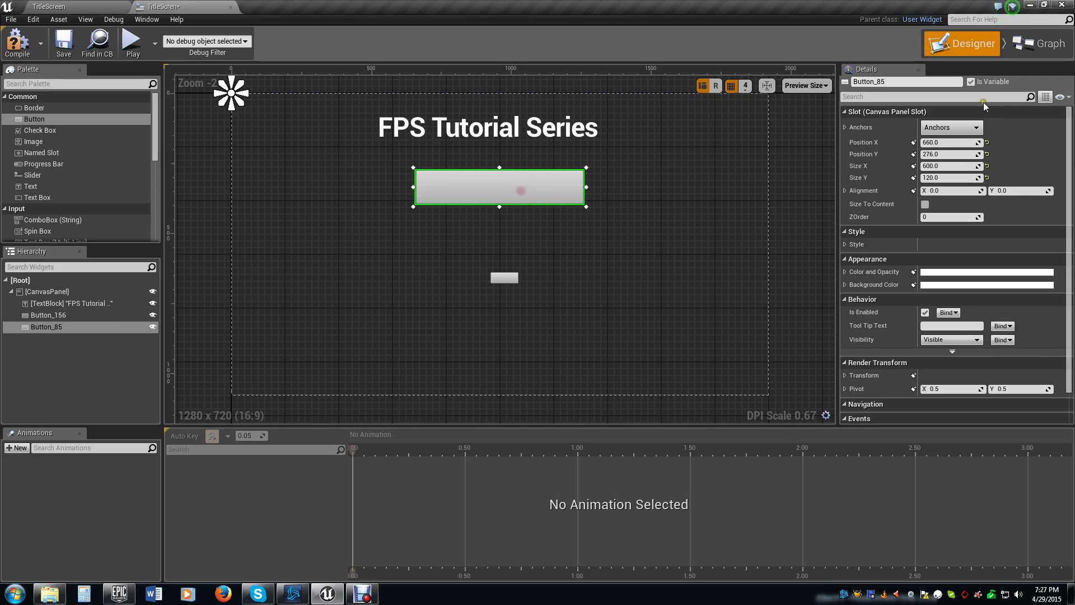
Step: Anchor both the upper and the lower button to the centre of the canvas
click(952, 127)
click(974, 196)
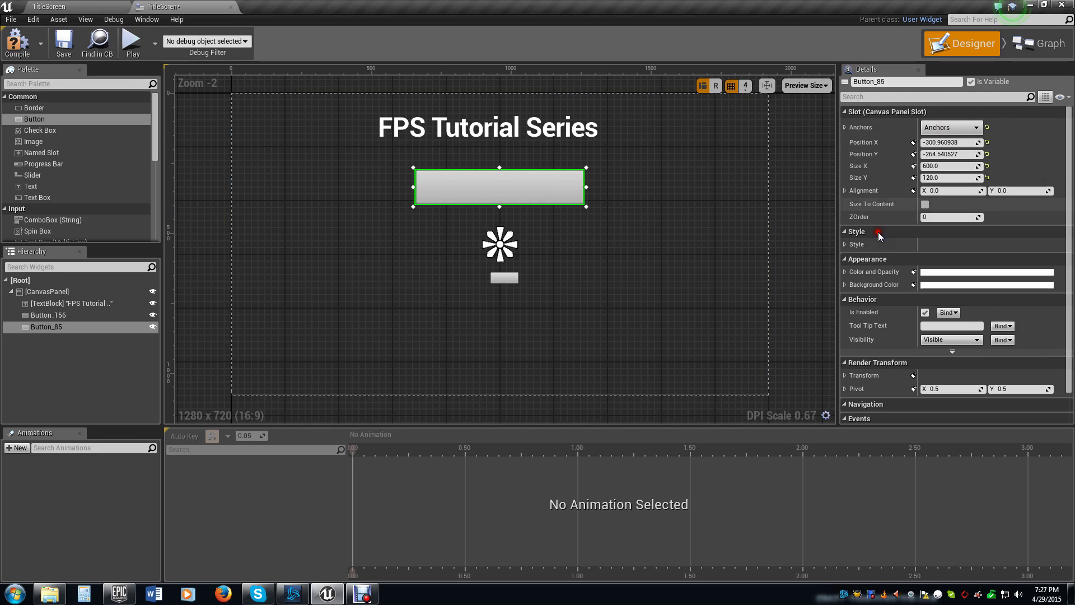
click(505, 279)
click(967, 128)
click(975, 195)
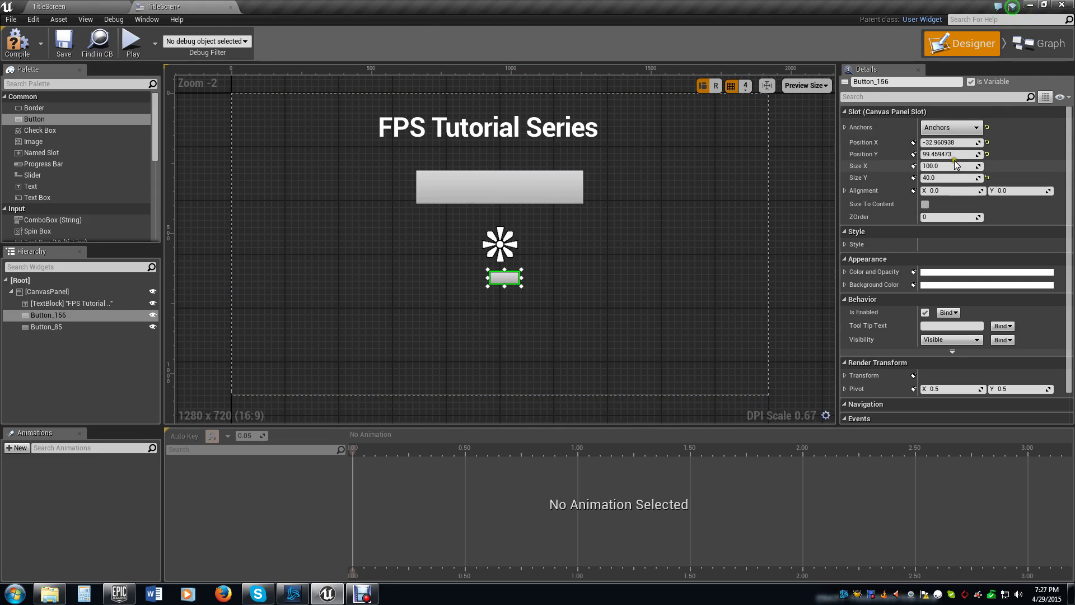
Step: Resize the lower button to 600 by 120 and centre it below the upper one at about X -301, Y 151
click(948, 166)
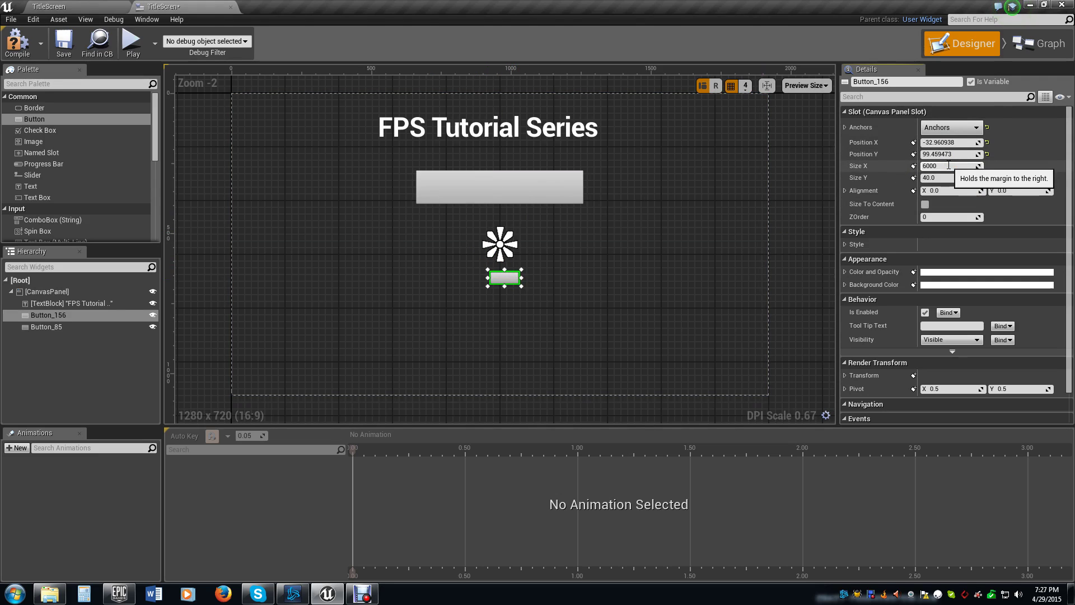
key(Tab)
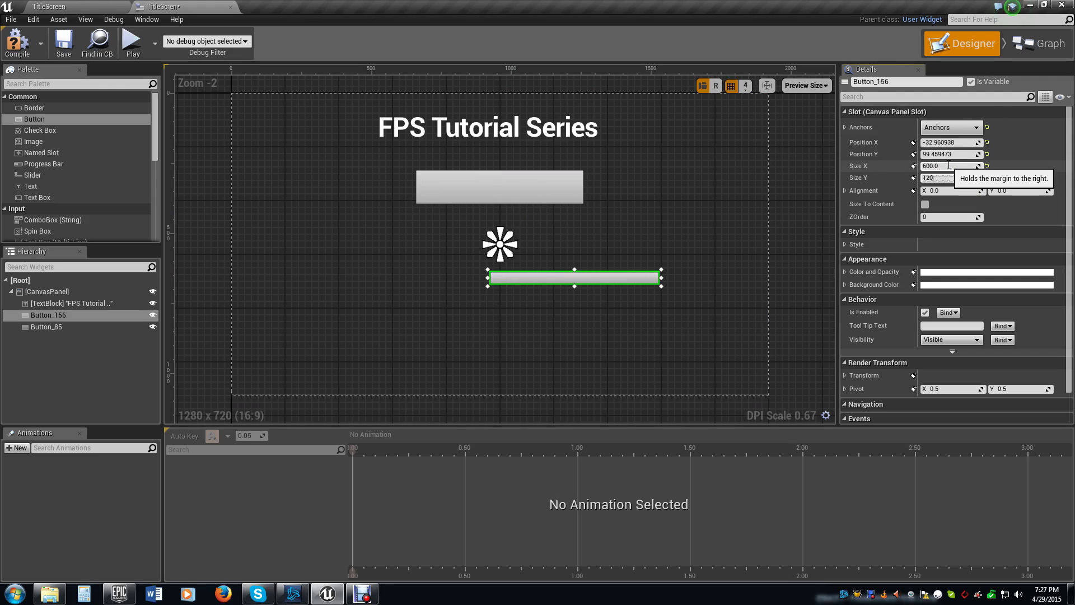
key(Return)
drag(622, 298, 547, 317)
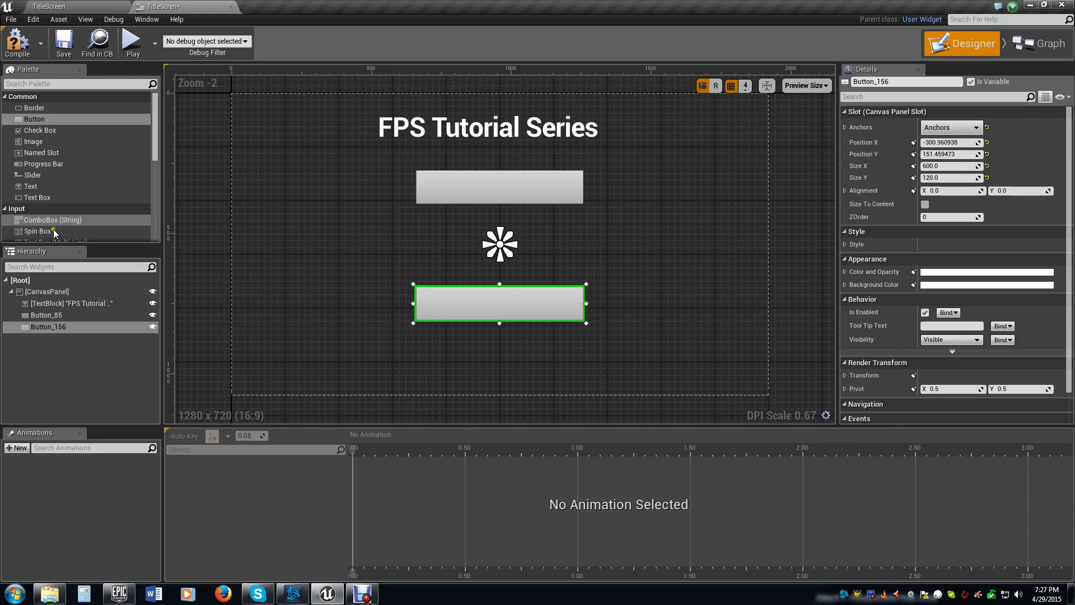
Step: Add a text block to each button and make the upper one read New Game at font size 48
drag(30, 185, 481, 307)
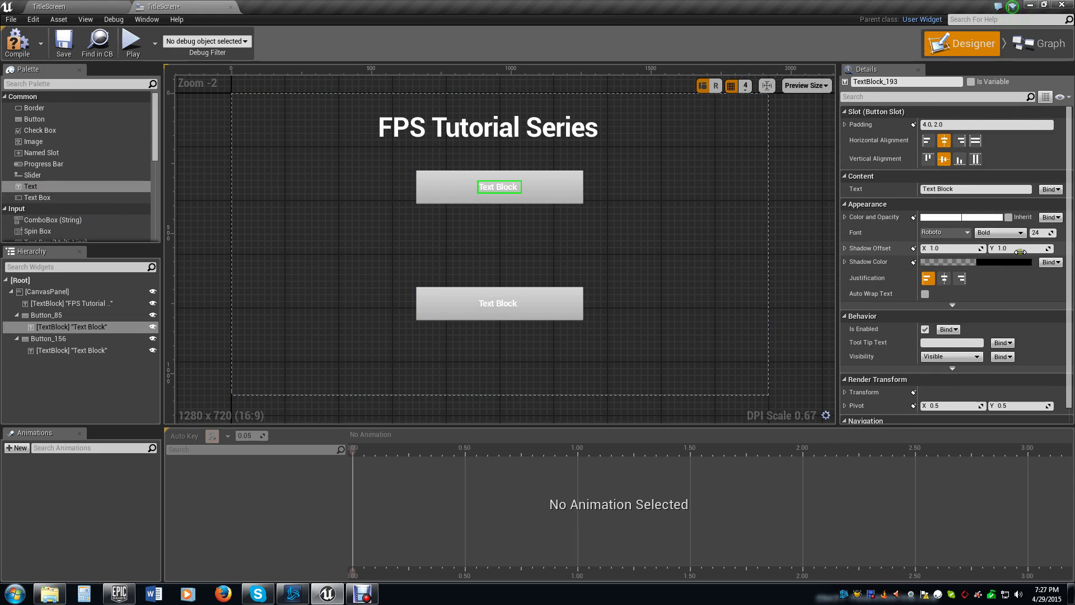
key(Return)
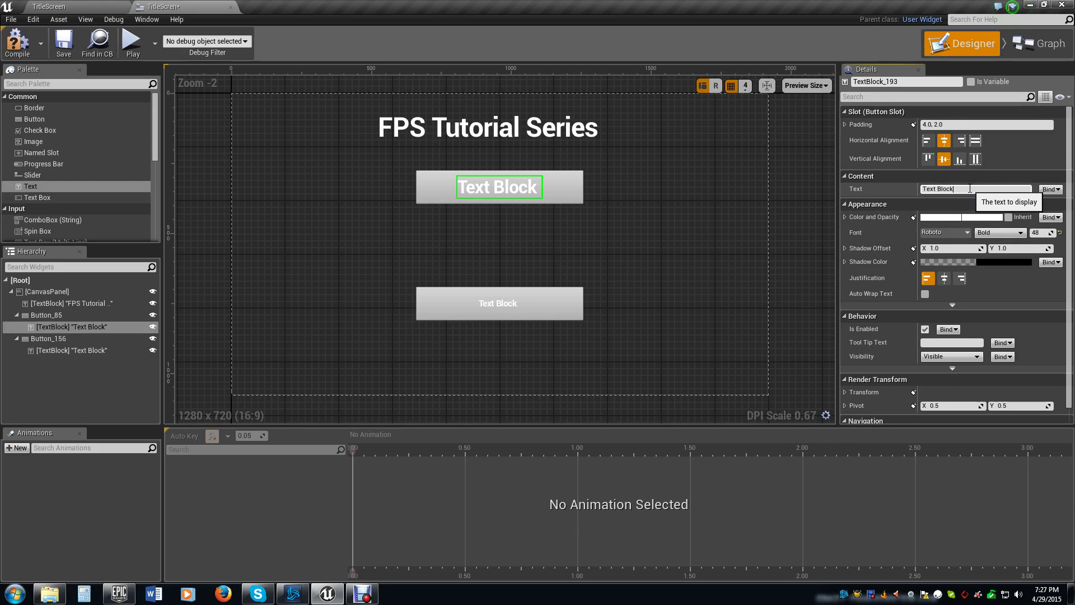
key(ctrl+a)
key(BackSpace)
key(Return)
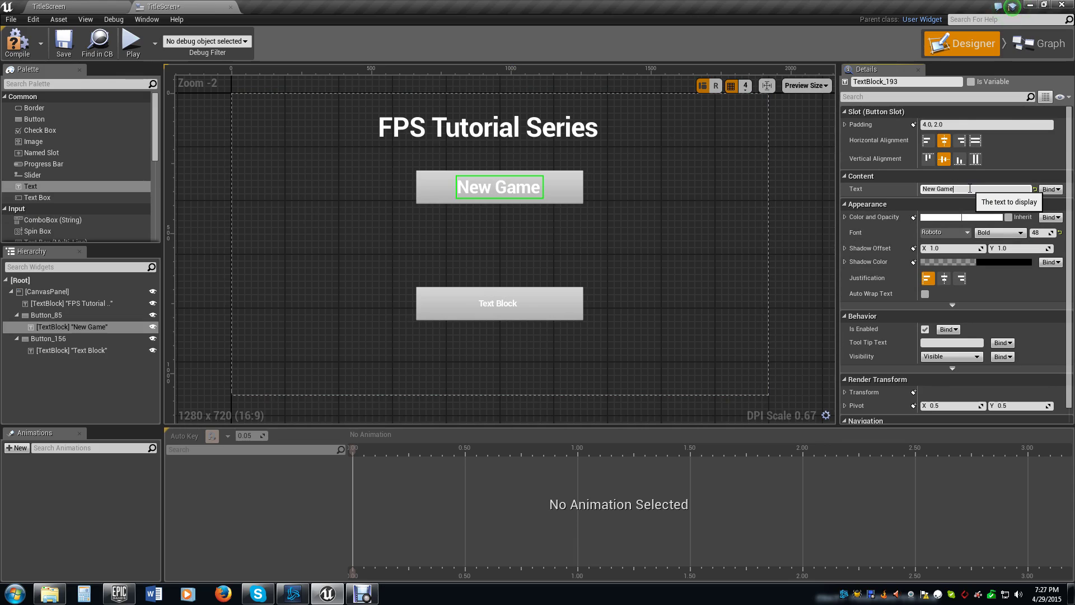
Step: Set the lower button's text to Exit Game at font size 48
click(493, 303)
click(507, 304)
click(1040, 232)
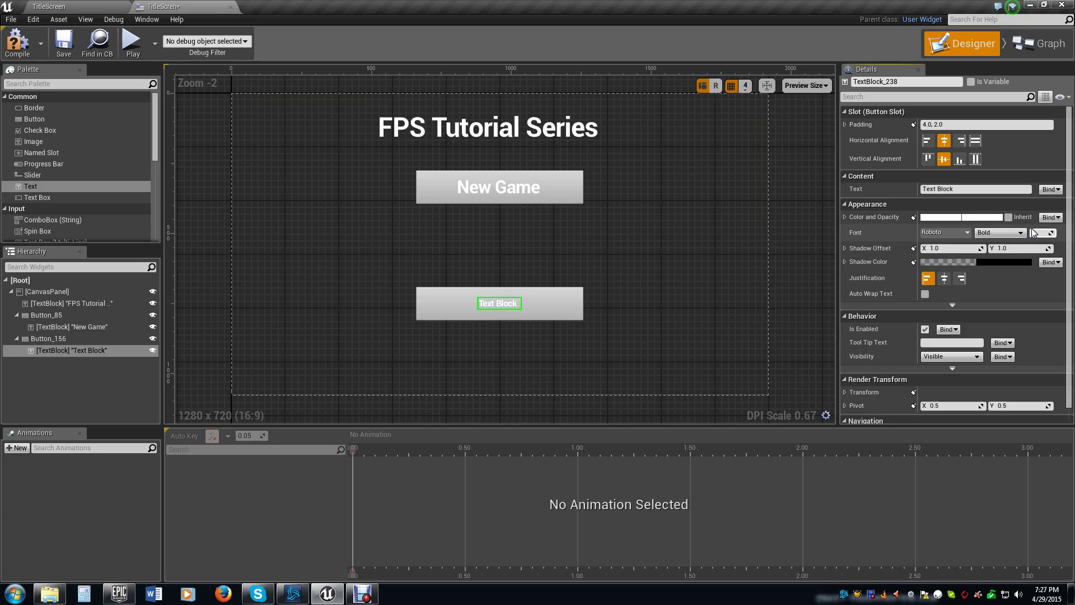
text(48)
key(Return)
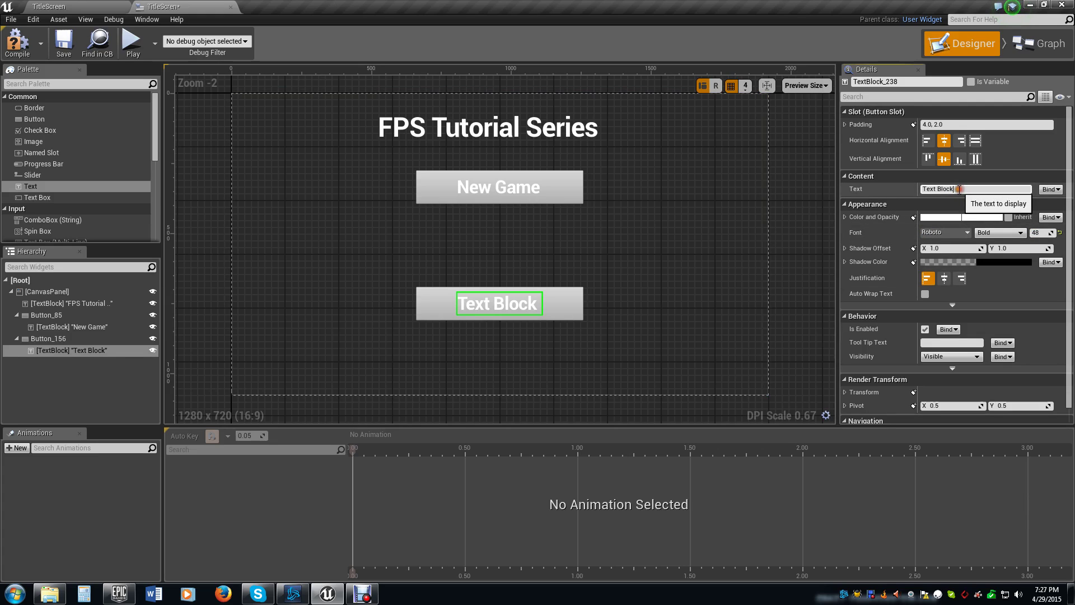
click(959, 190)
text(Exit Game)
key(Return)
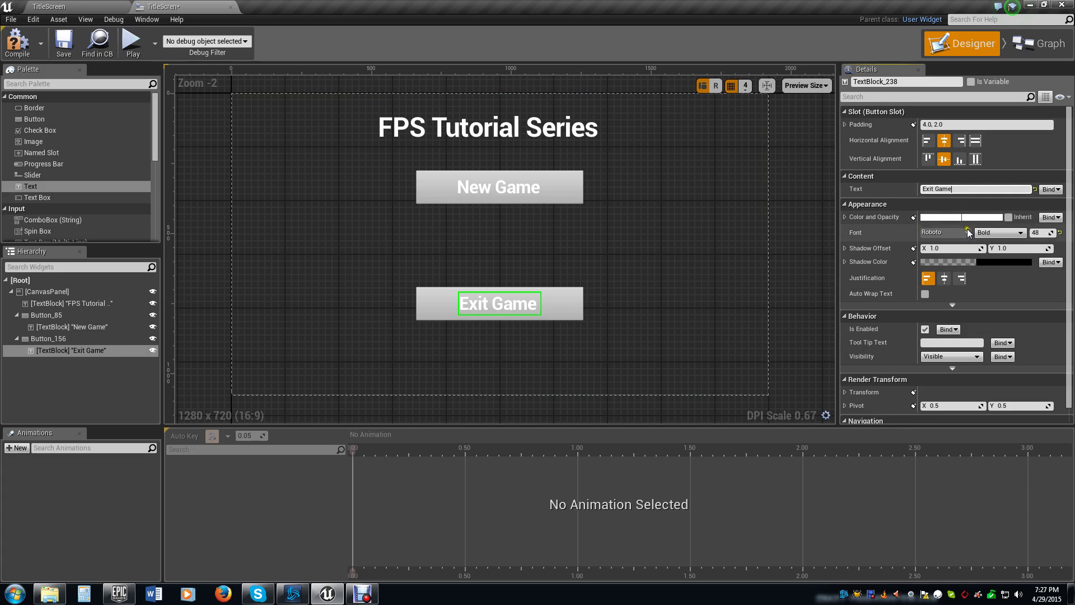
Step: Create an OnClicked event for the Exit Game button and connect it to a Quit Game node
click(567, 305)
scroll(973, 292, down, 1)
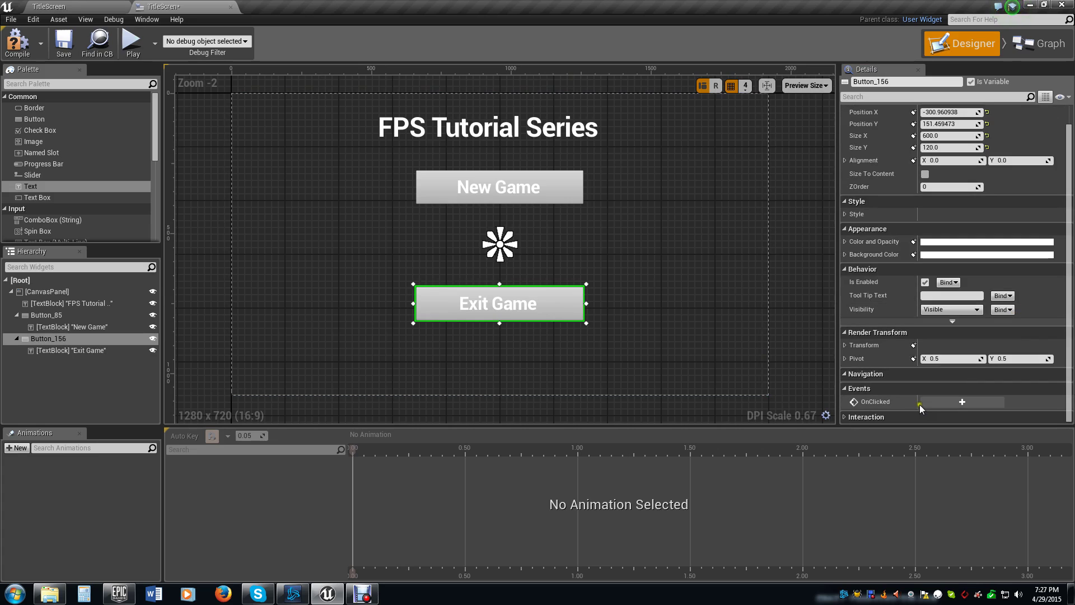
click(936, 402)
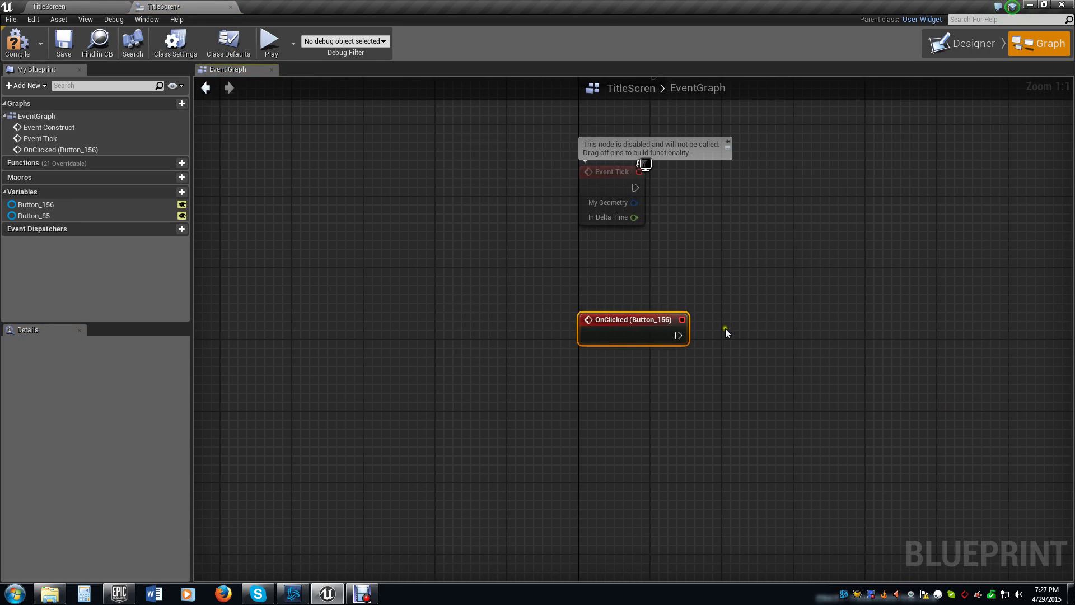
drag(678, 335, 778, 342)
text(qu)
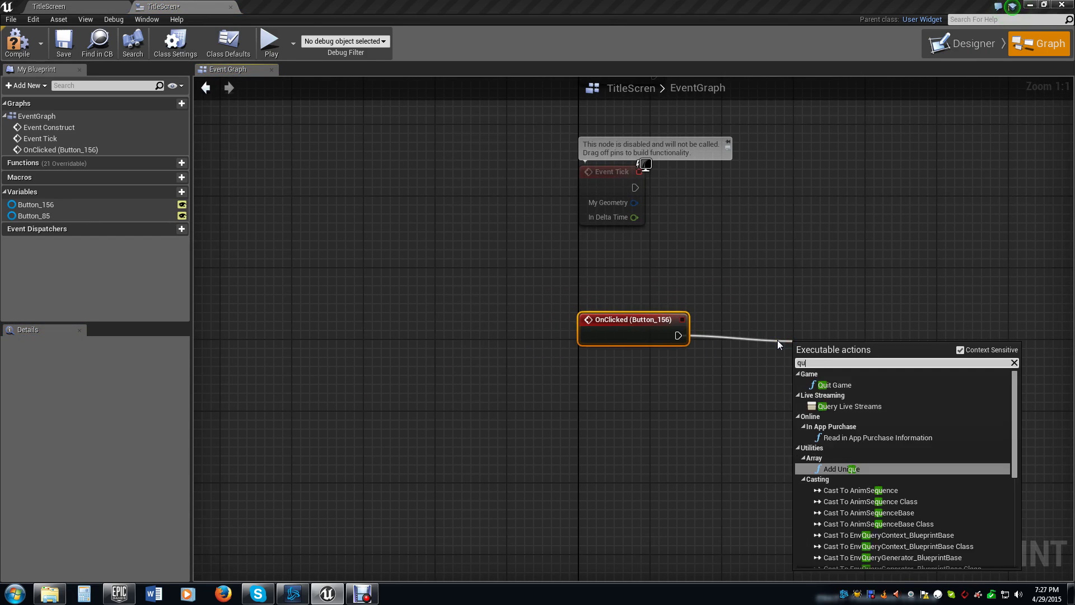
text(it game)
key(Return)
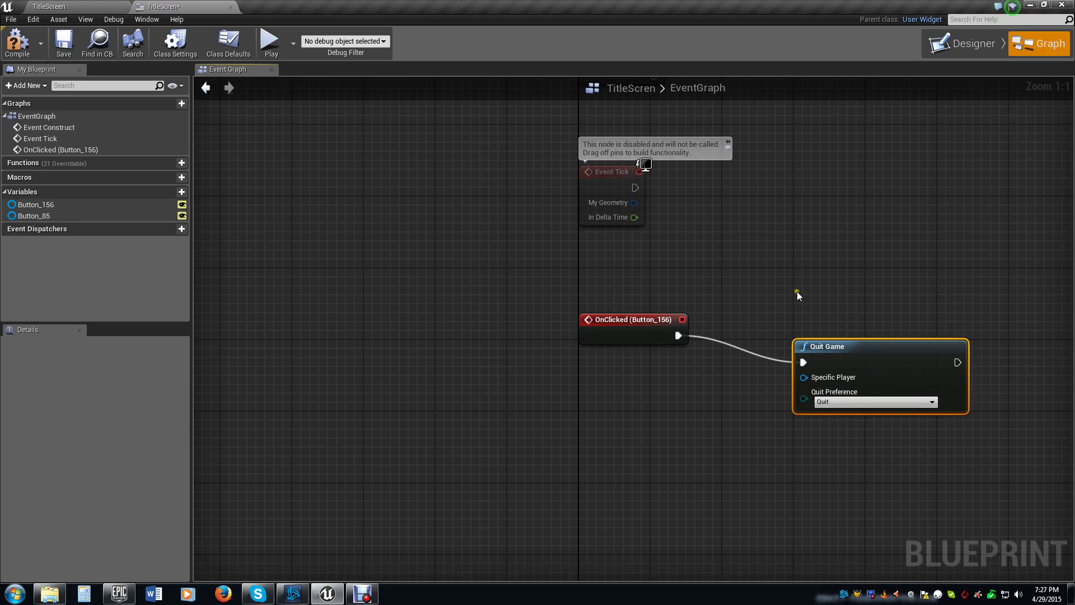
Step: Enclose the OnClicked and Quit Game nodes in a comment box titled Exit Game Button
drag(580, 268, 975, 451)
text(c)
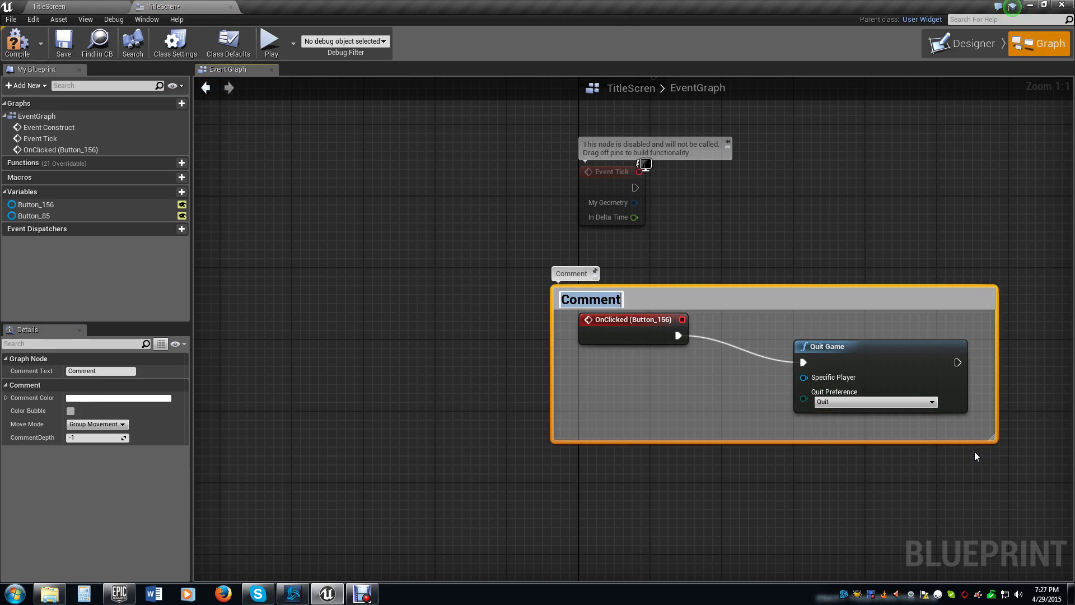
text(Exit Game Button)
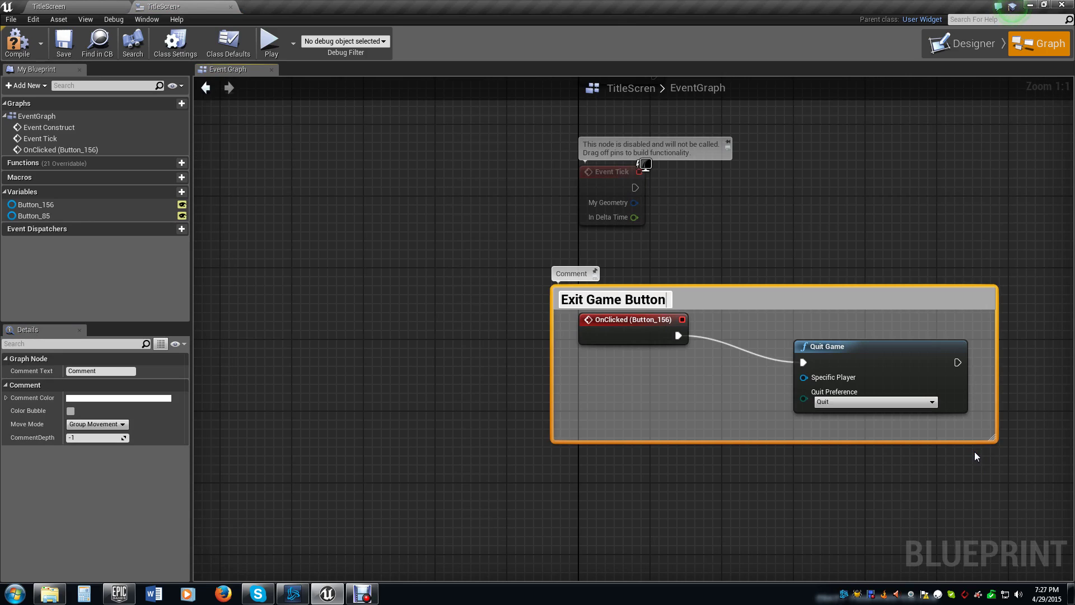
key(Return)
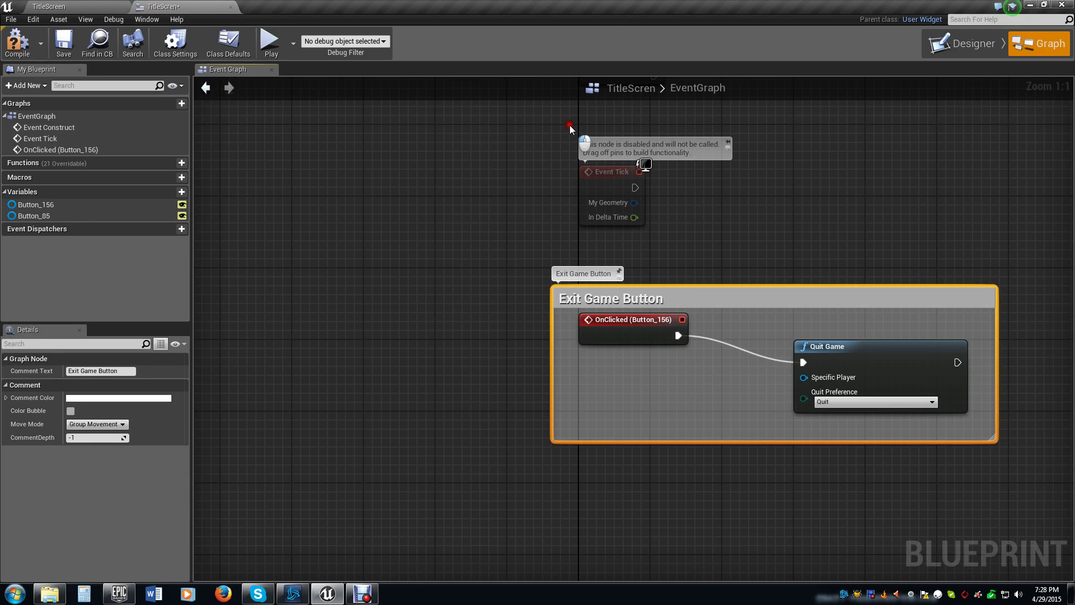
Step: Delete the unused Event Tick node and compile the widget blueprint
drag(570, 125, 667, 229)
key(Delete)
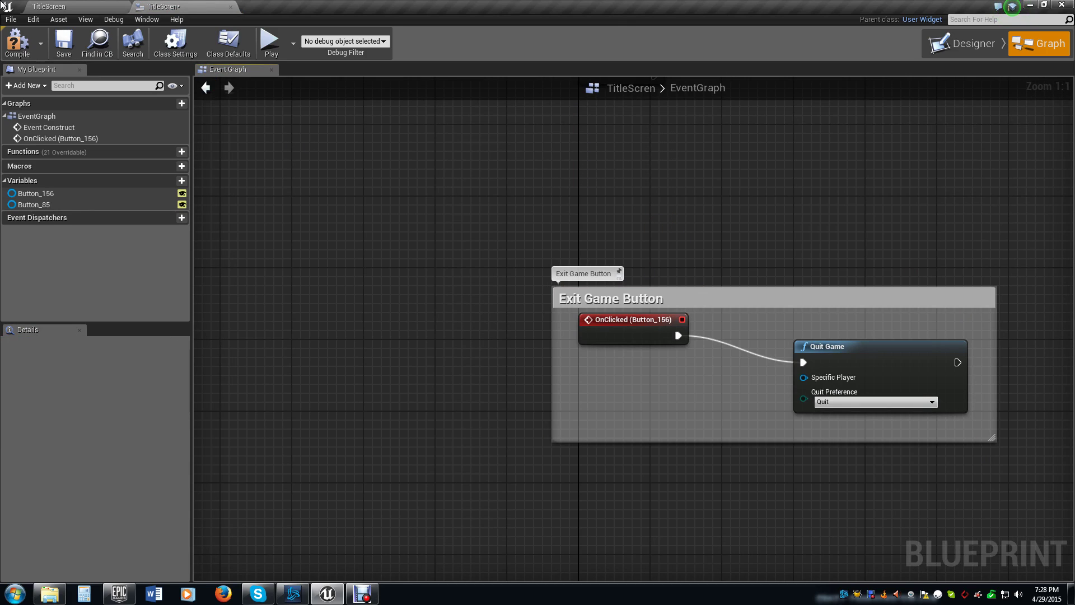
click(16, 40)
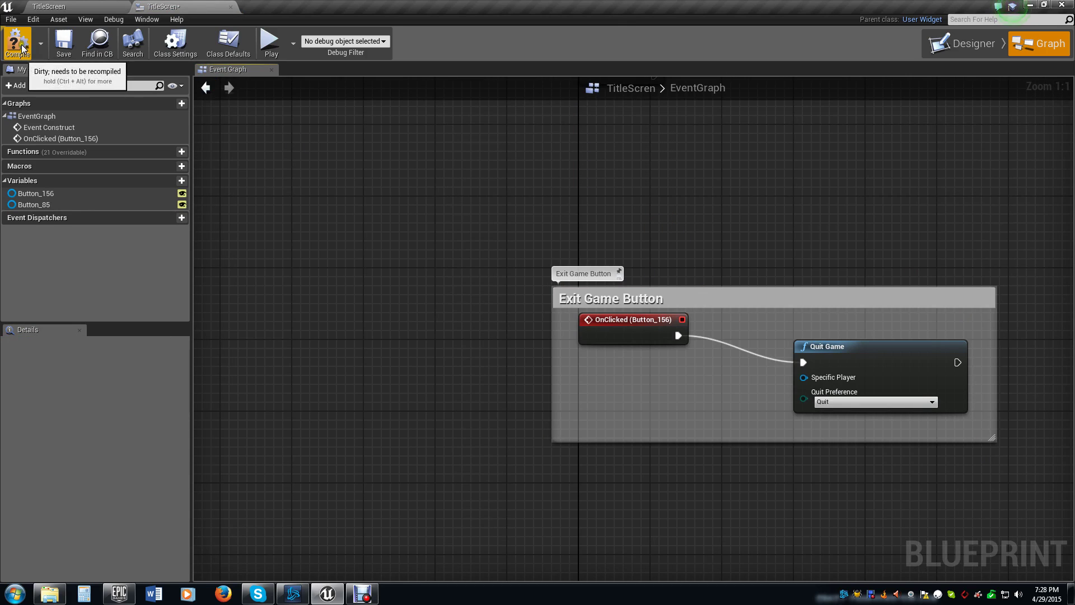
Step: Create an OnClicked event for the New Game button in the designer
click(966, 44)
click(568, 191)
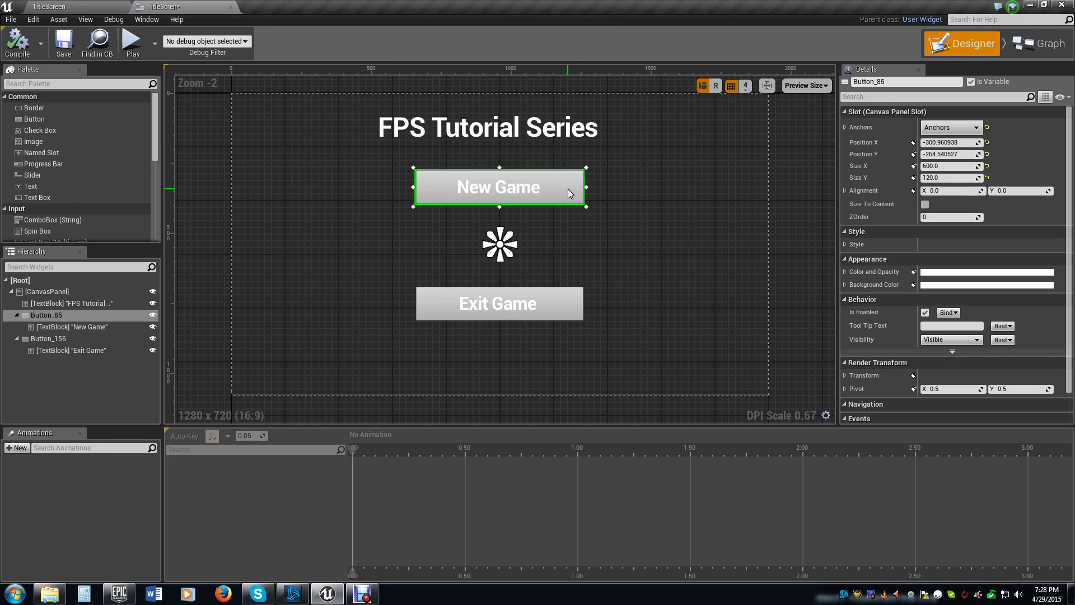
scroll(1049, 311, down, 2)
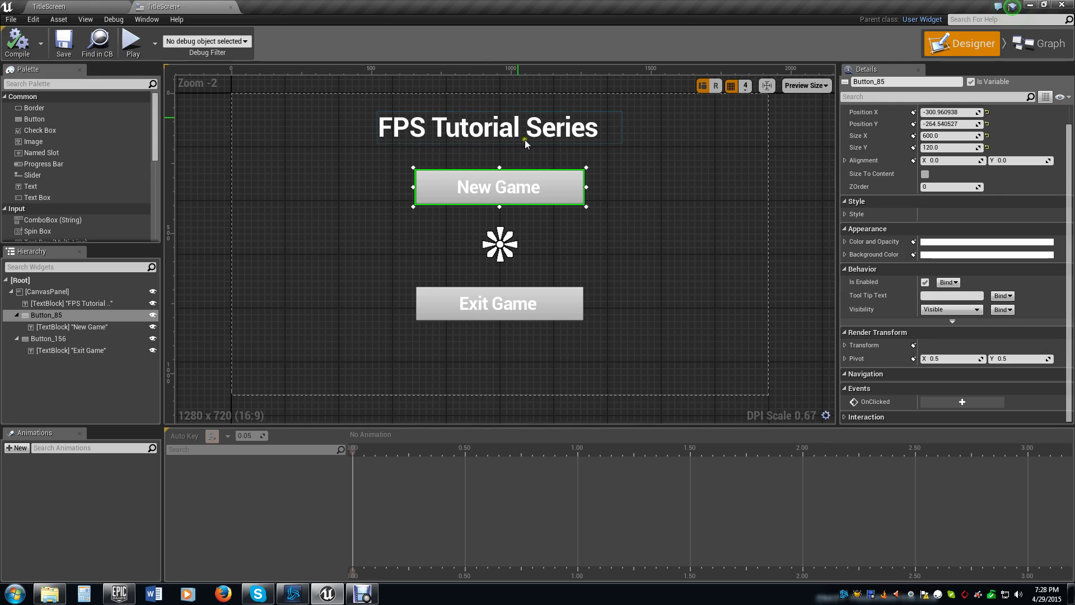
click(962, 401)
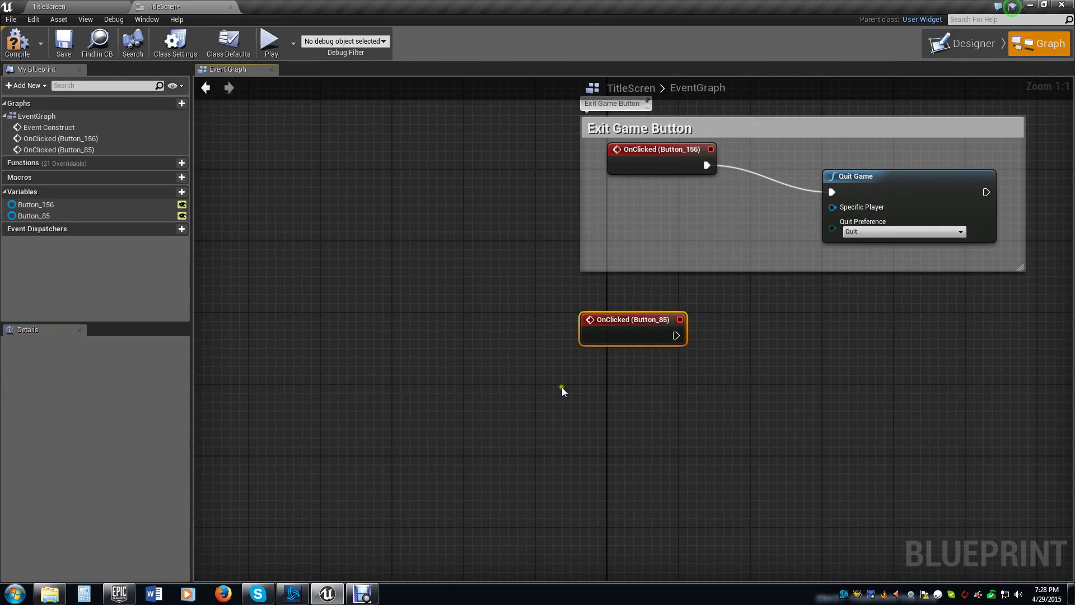
Step: Connect a Remove from Parent node to the New Game button's OnClicked event and place it beside the event
right_drag(563, 387, 424, 343)
drag(515, 290, 552, 293)
text(remove )
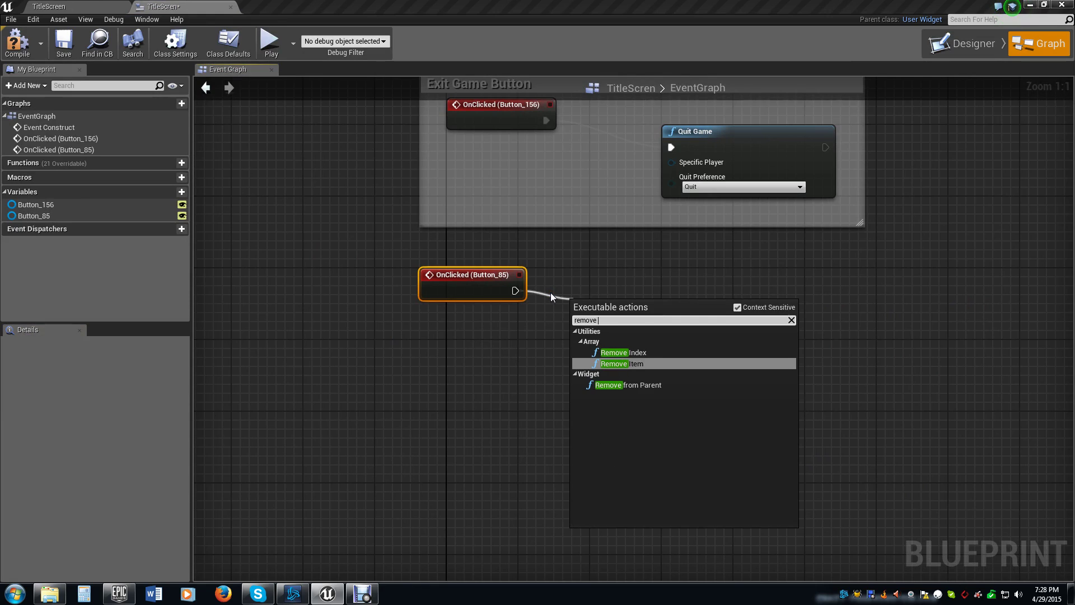
text(from parent)
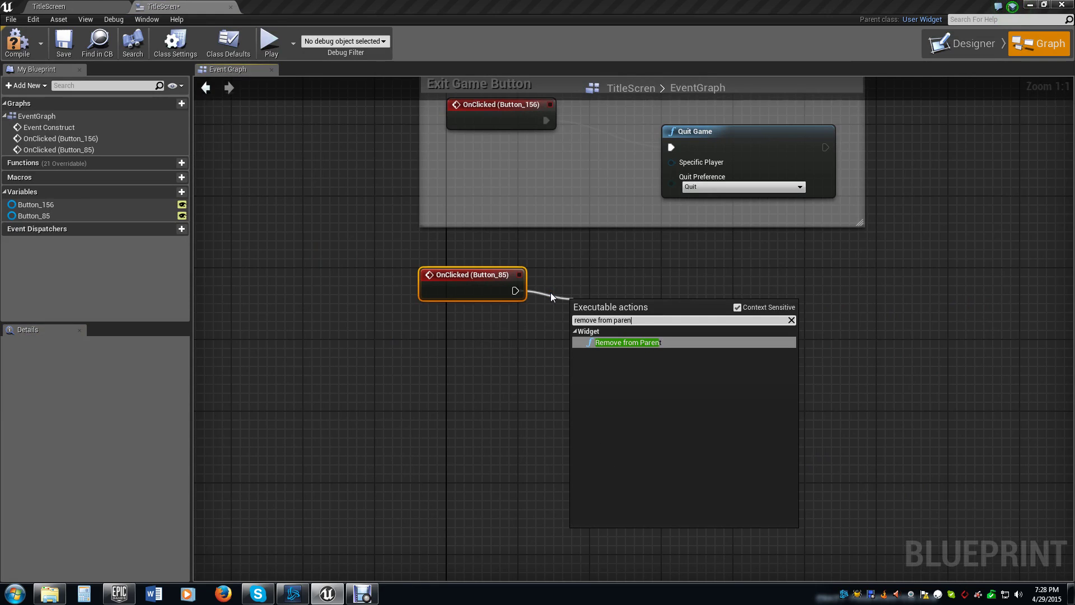
key(Return)
drag(586, 292, 568, 275)
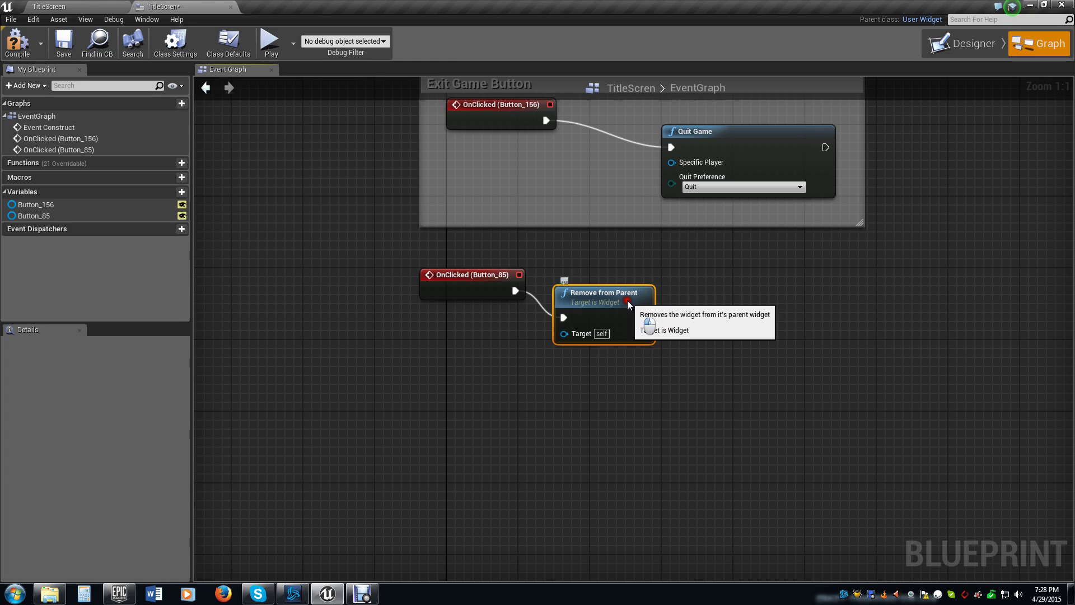
Step: Add a Does Save Game Exist node after Remove from Parent with the slot name Save_001
right_drag(684, 343, 573, 339)
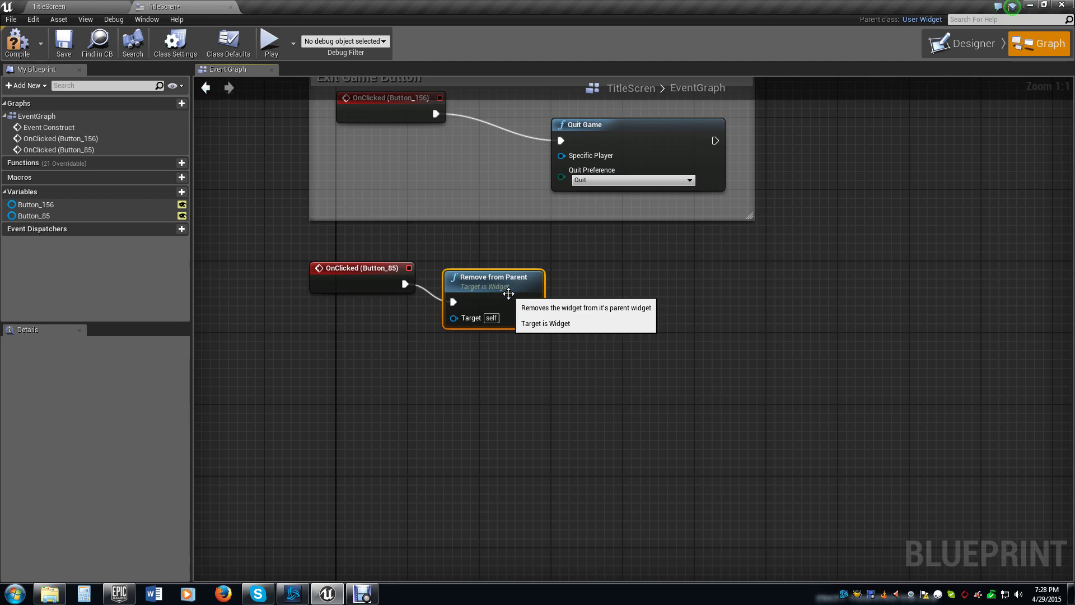
right_drag(576, 377, 490, 297)
drag(489, 293, 539, 292)
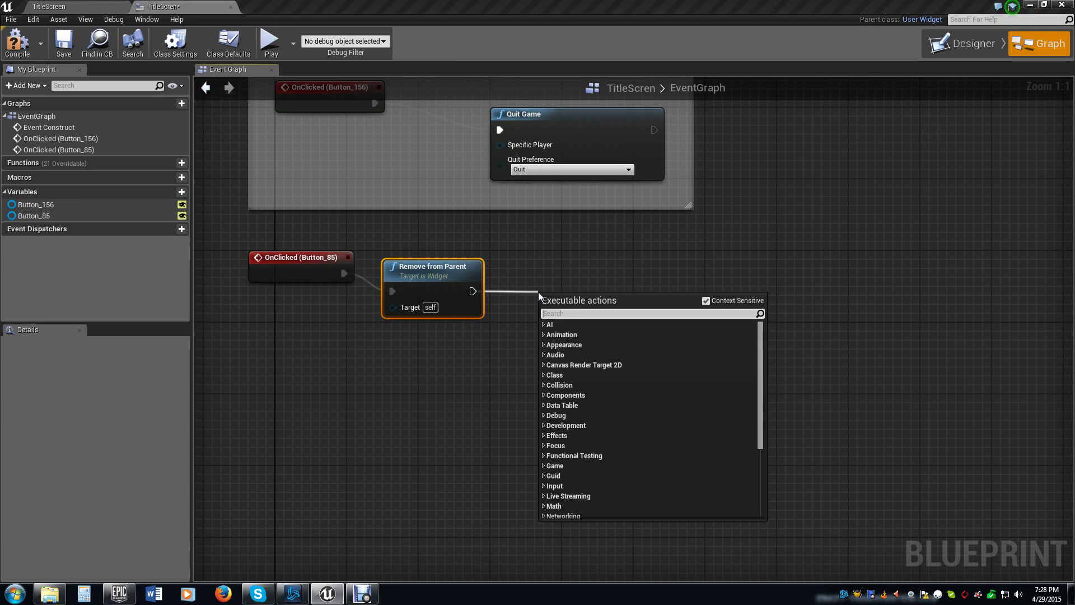
text(does sa)
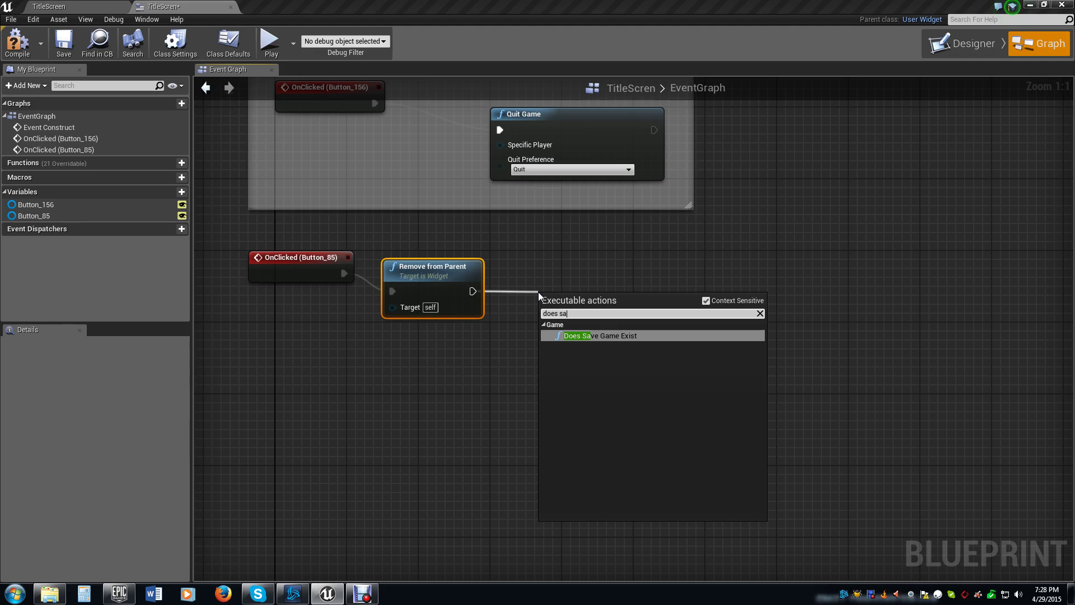
click(594, 335)
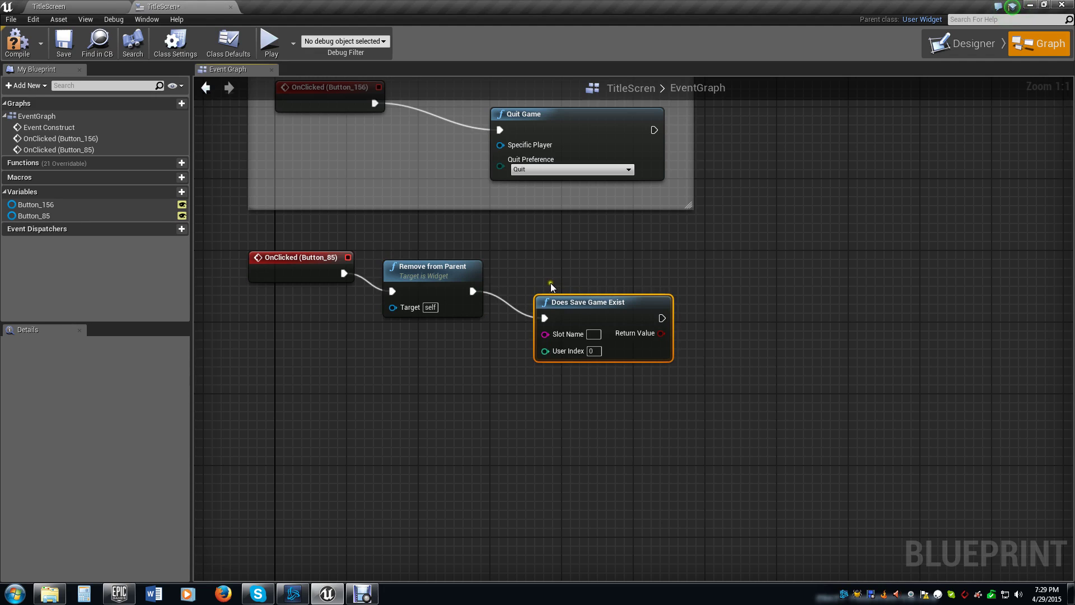
click(594, 334)
text(Save_001)
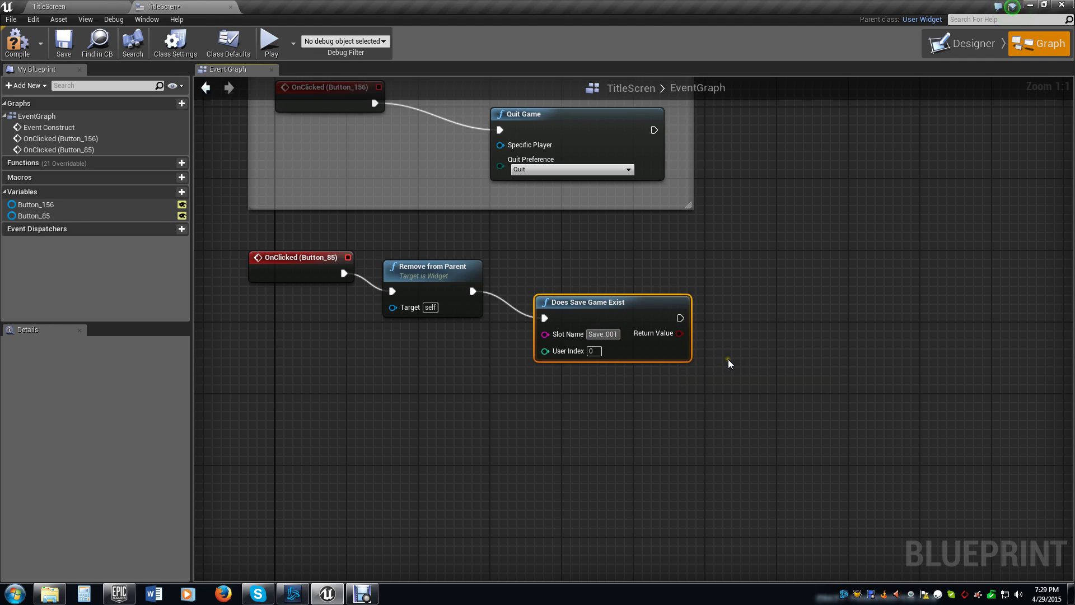
Step: Add a Branch after Does Save Game Exist, wiring its execution and using the Return Value as the condition
right_drag(719, 375, 556, 368)
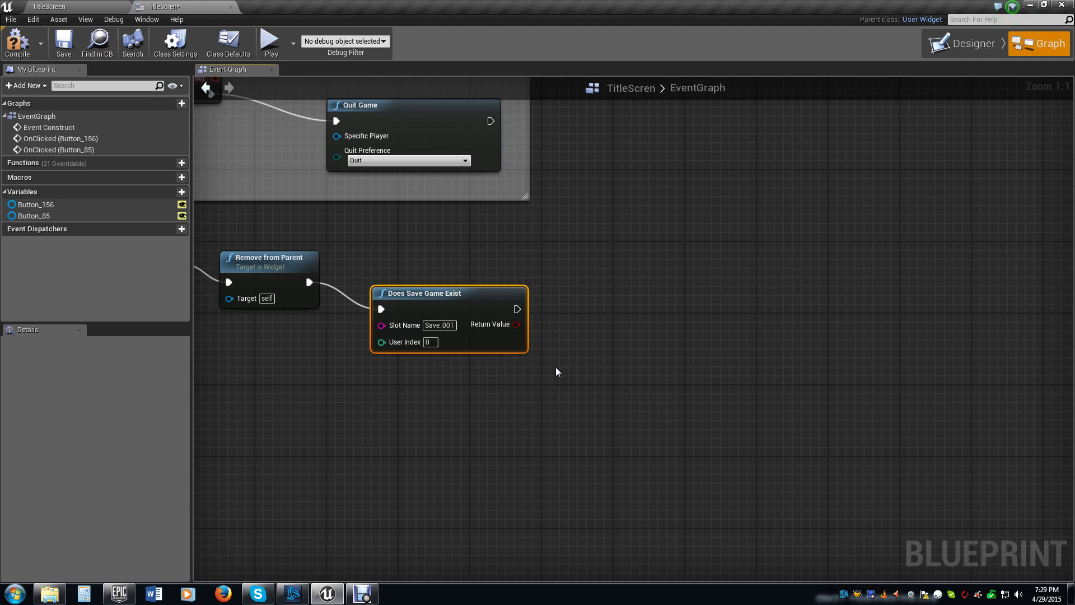
click(561, 315)
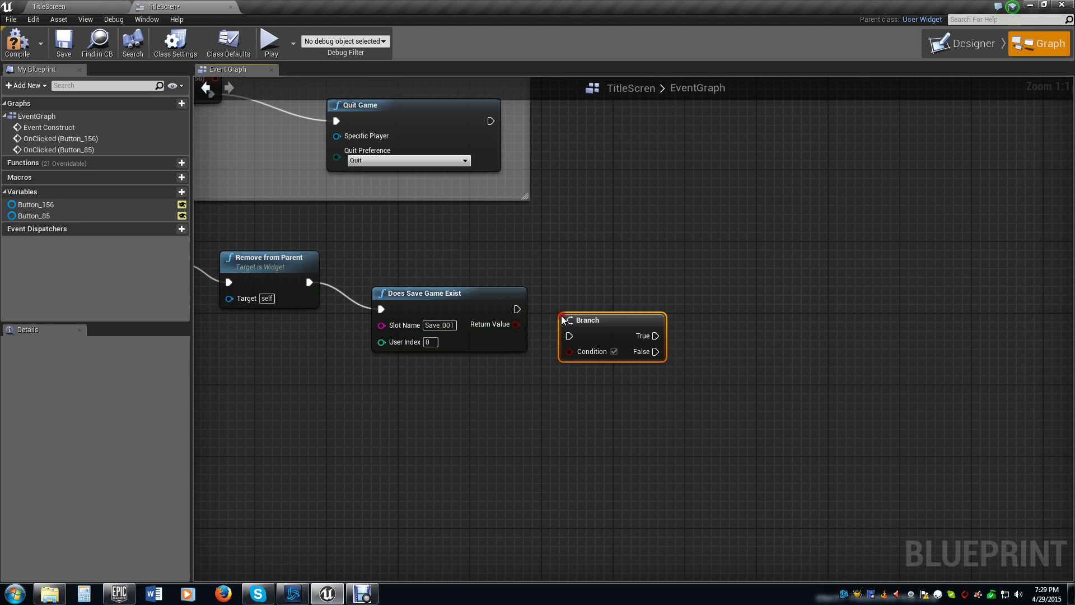
drag(516, 324, 572, 354)
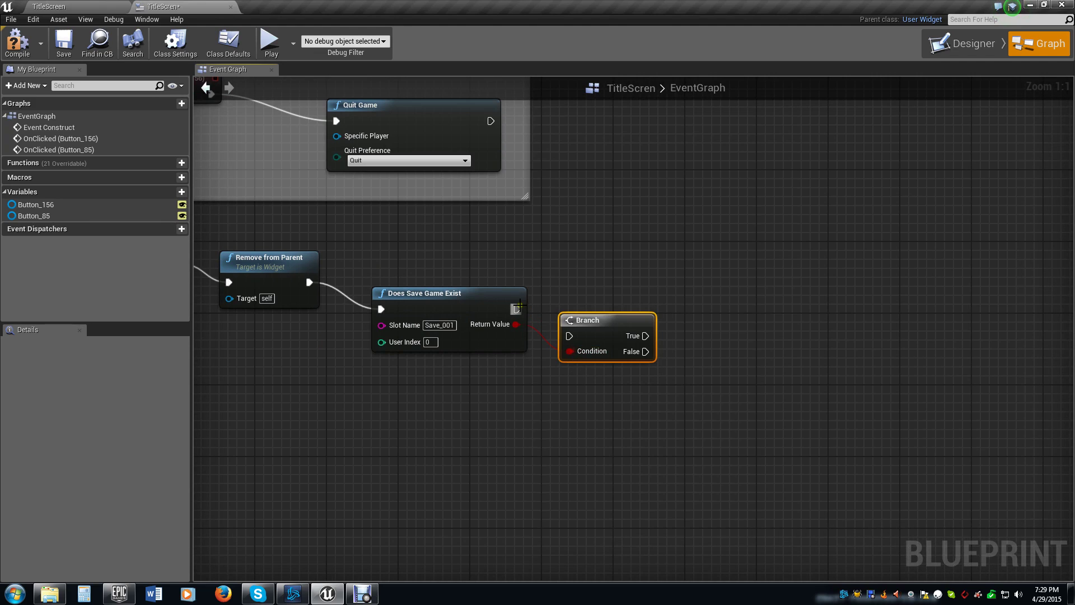
drag(517, 309, 600, 288)
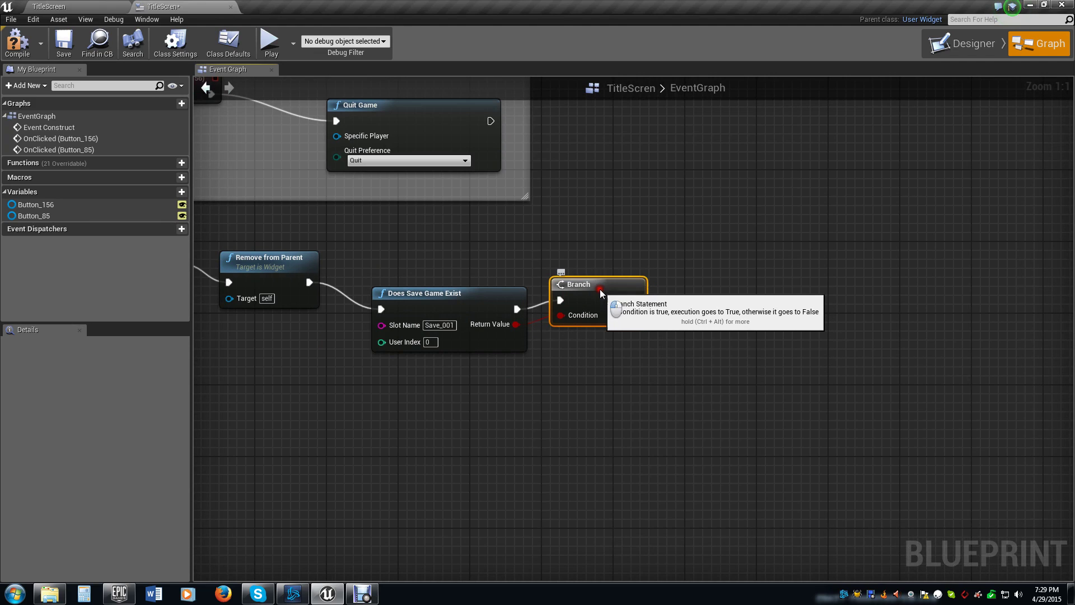
Step: Connect the Branch's True output to a new Load Game from Slot node
right_drag(618, 359, 523, 368)
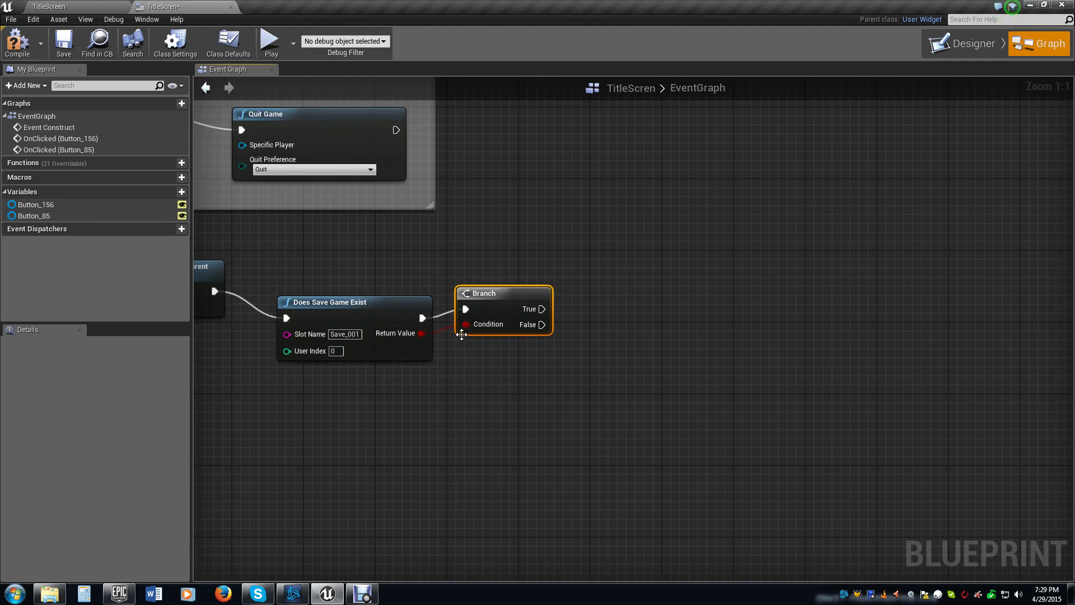
drag(542, 309, 612, 243)
text(load game)
key(Return)
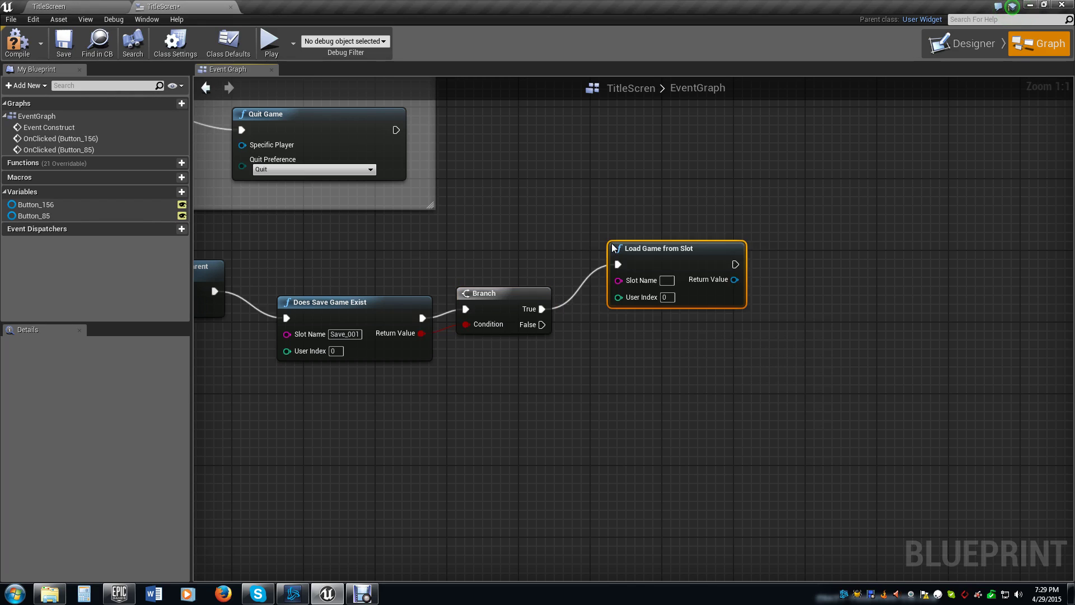
Step: Set the Load Game from Slot node's slot name to Save_001 and cast its Return Value to SavedValues, placing the cast beside it
click(670, 280)
text(Save_001)
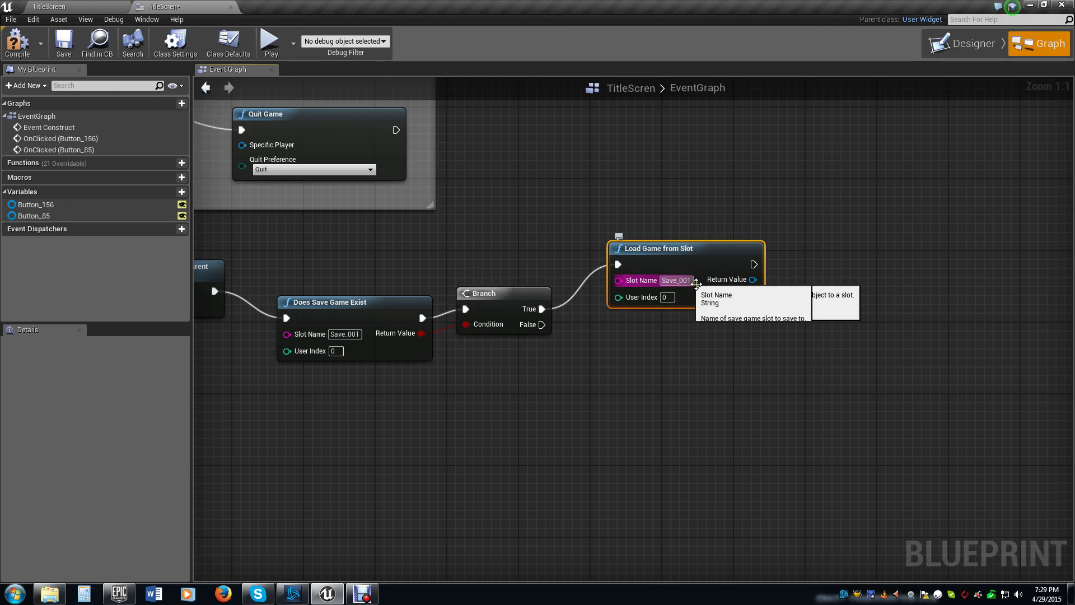
drag(753, 280, 809, 275)
text(cast to)
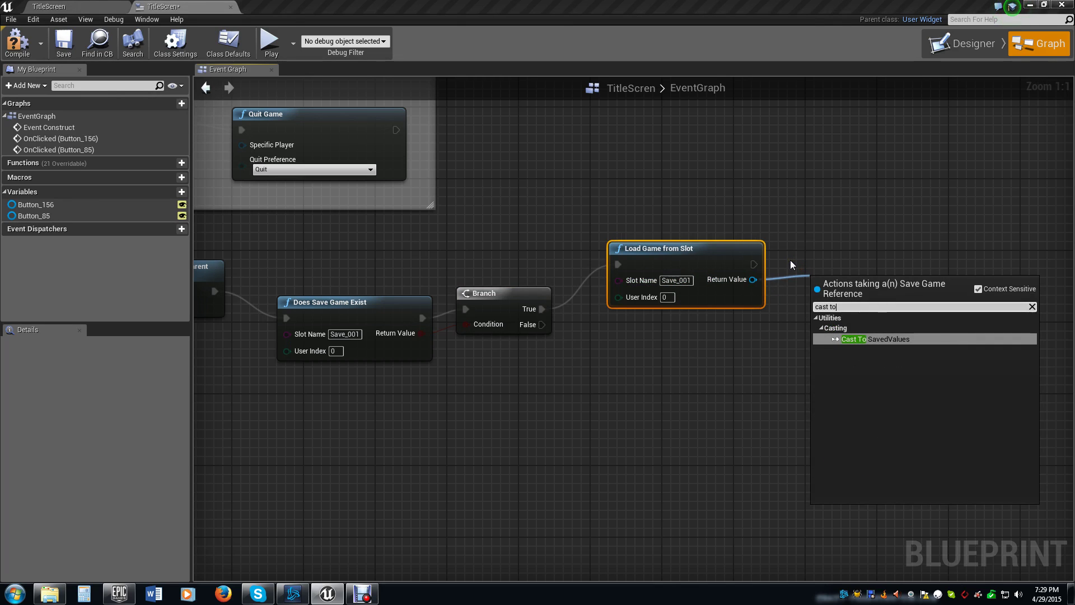
key(Return)
right_drag(891, 264, 752, 260)
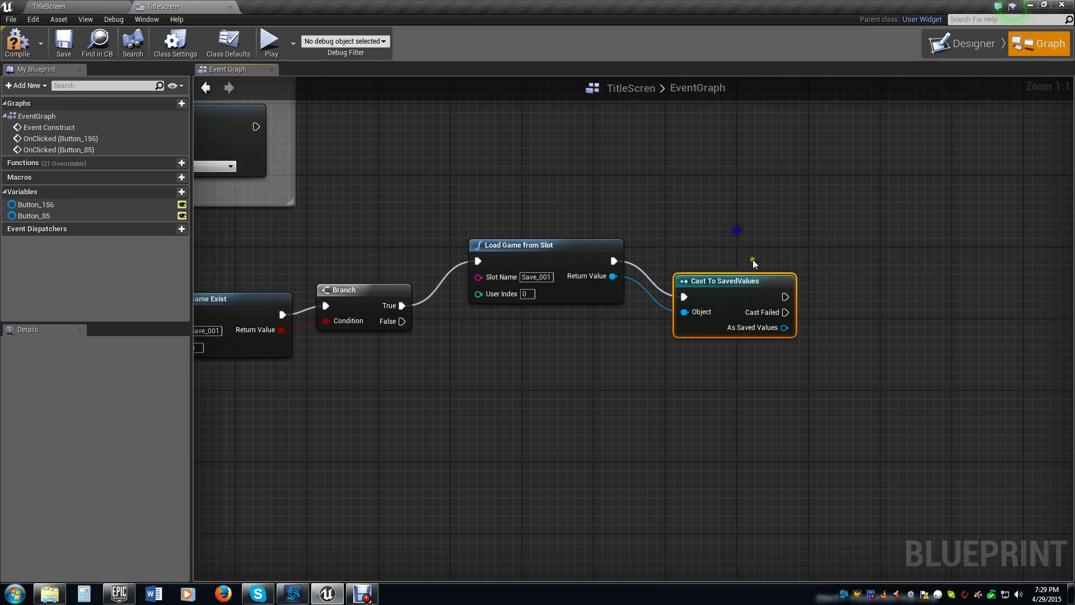
drag(740, 282, 704, 246)
Step: Promote the cast's As Saved Values output to a variable named Saves and place its SET node beside the cast
right_click(748, 292)
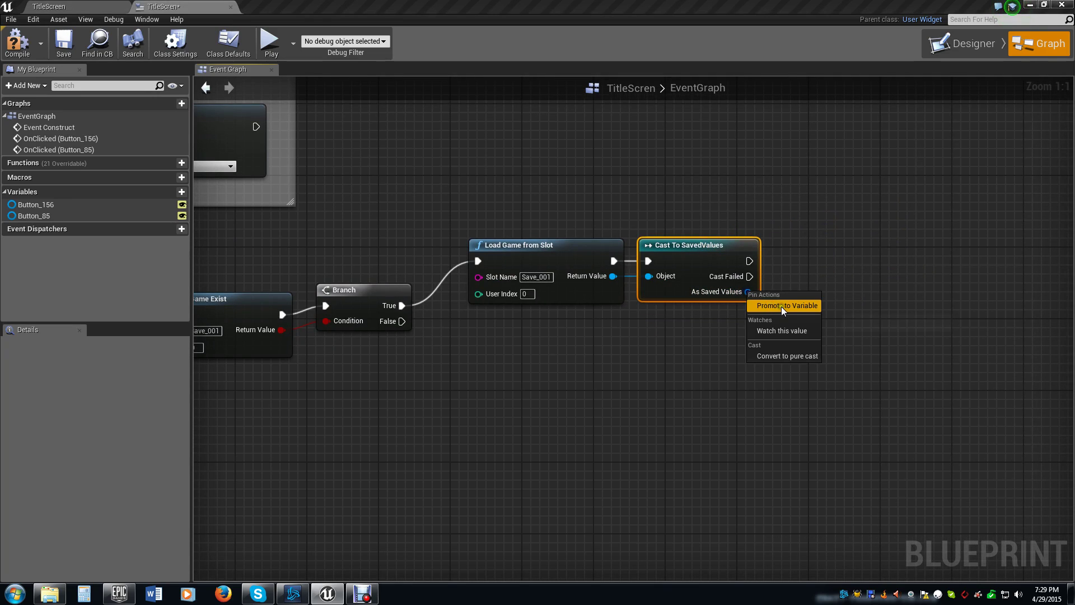
click(781, 306)
text(Saves)
key(Return)
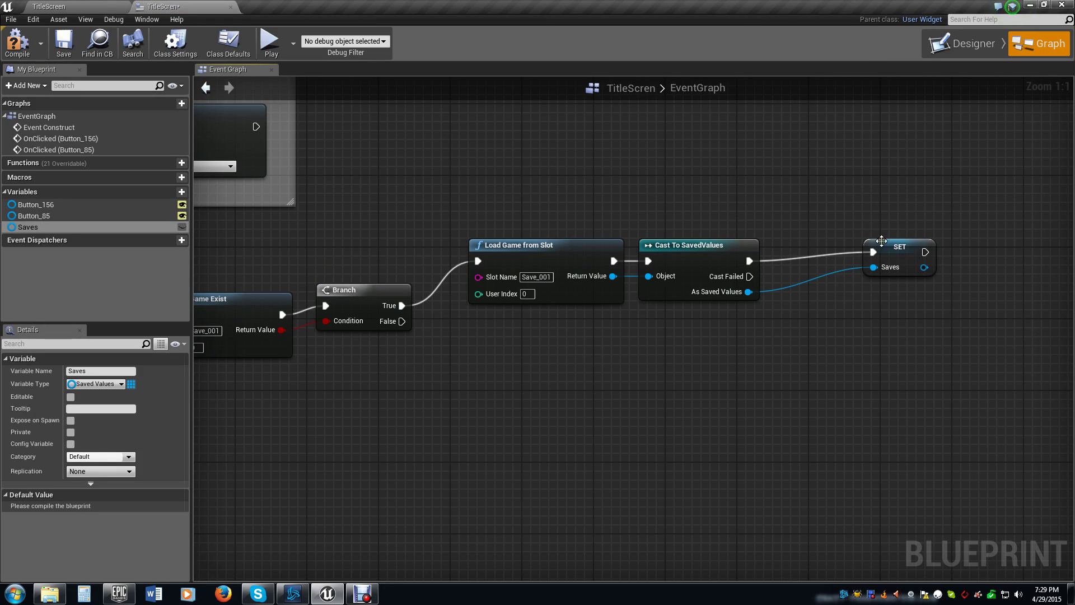
drag(893, 247, 790, 266)
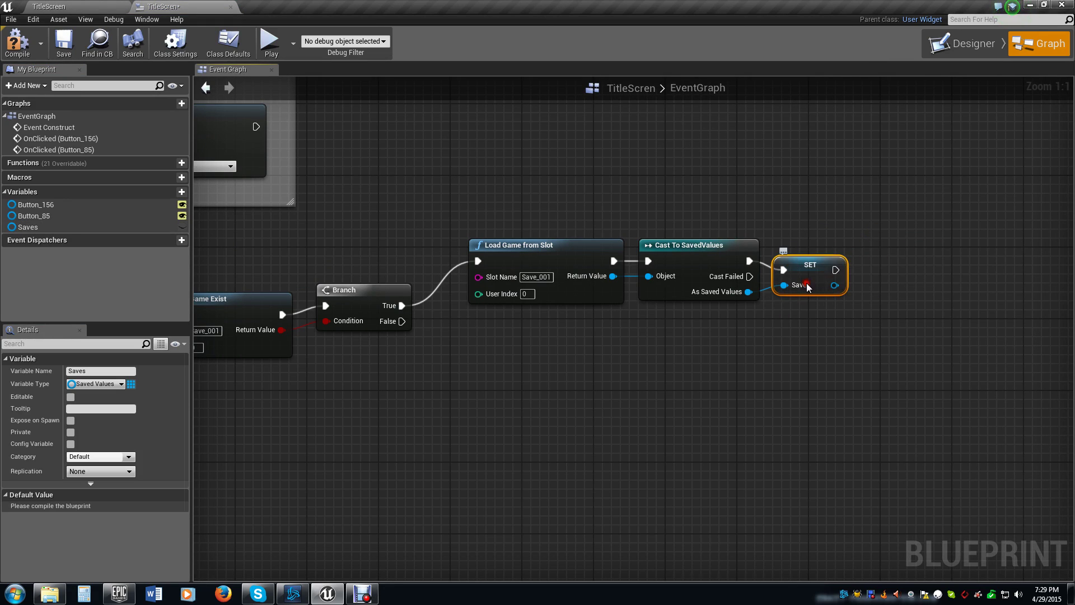
Step: Add a Set New Level node from the cast's As Saved Values output
right_drag(795, 361, 588, 336)
drag(538, 292, 581, 315)
text(saves)
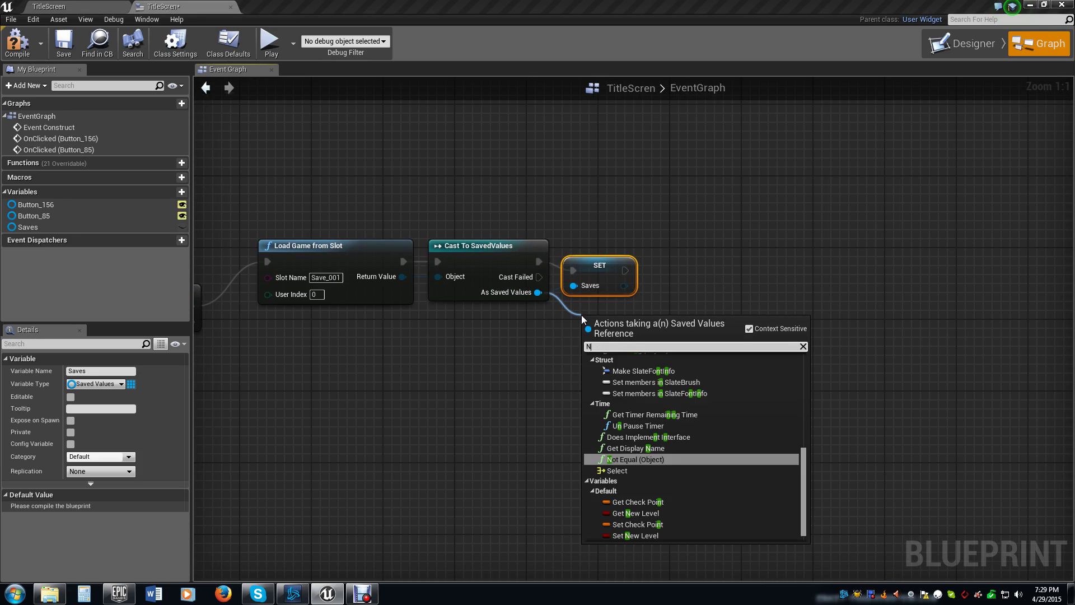
key(BackSpace)
key(BackSpace)
key(BackSpace)
key(BackSpace)
key(BackSpace)
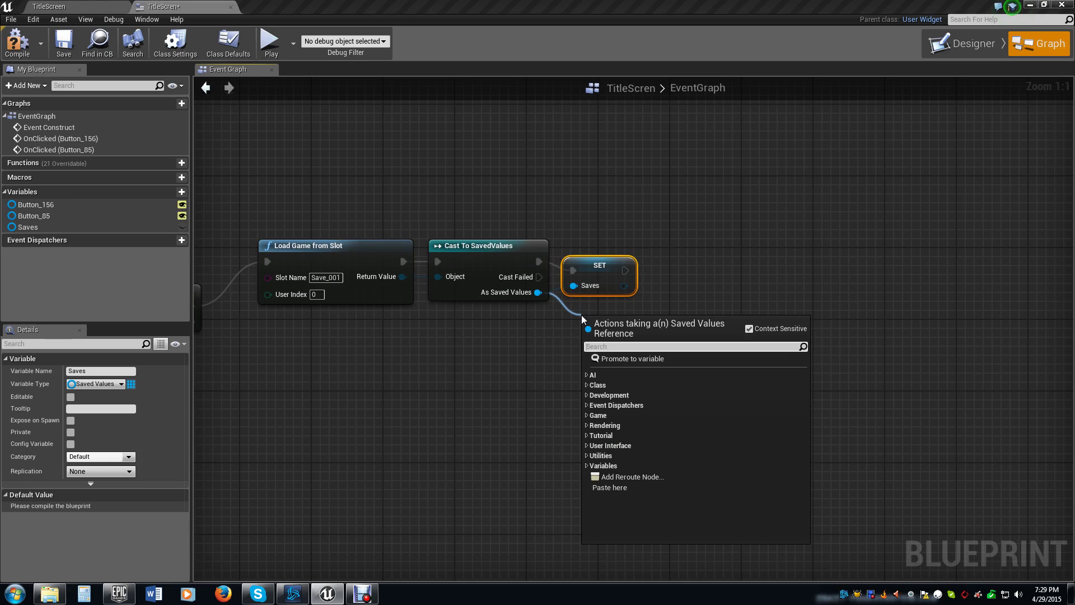
text(new lev)
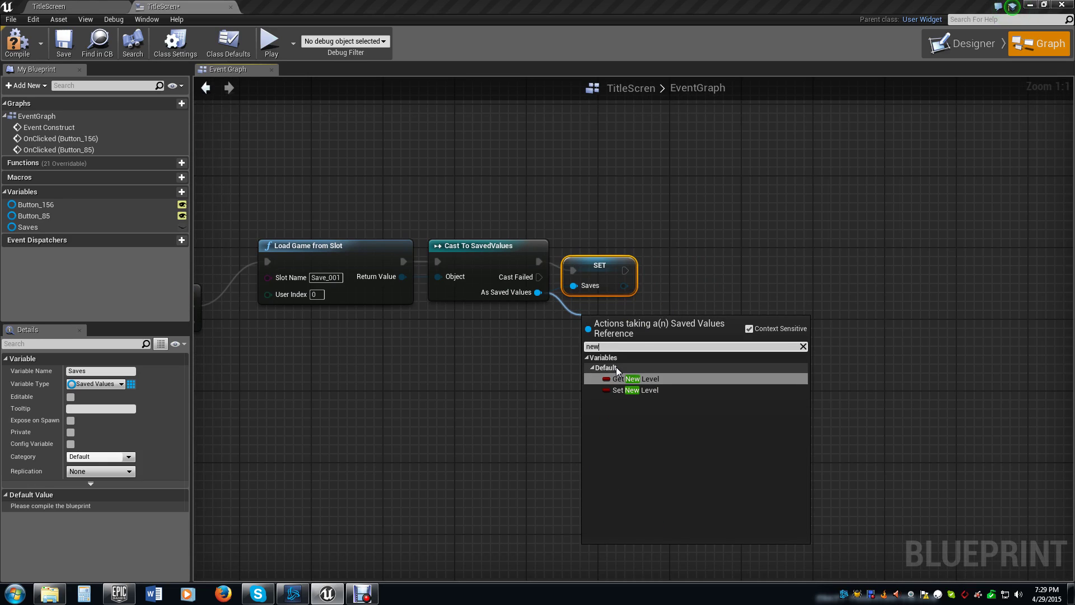
click(648, 391)
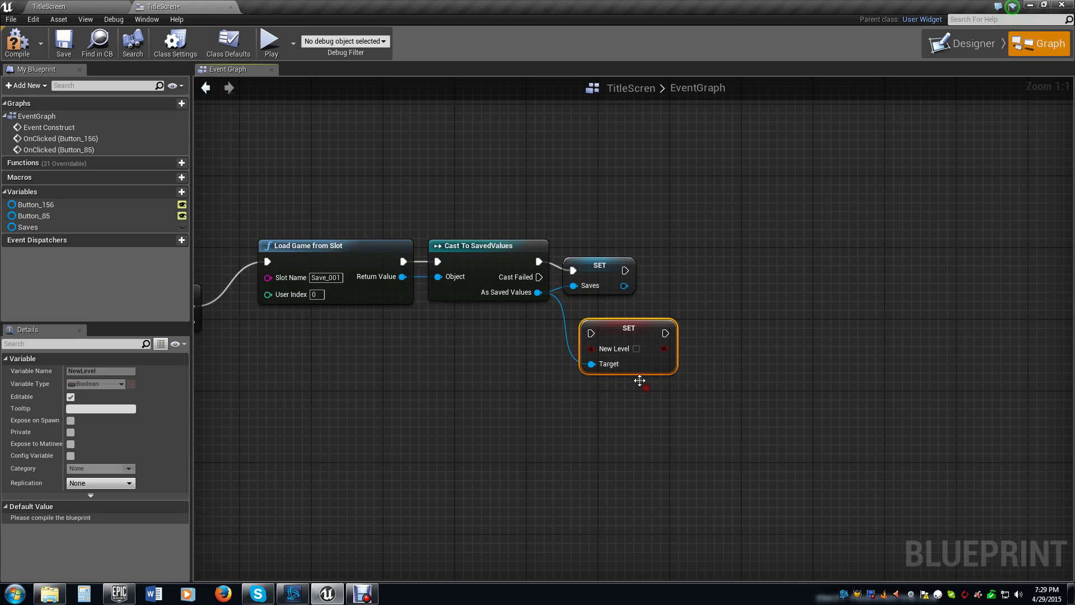
Step: Place the New Level SET node after the Saves SET node, wired to its execution output, and enable New Level
drag(650, 331, 746, 268)
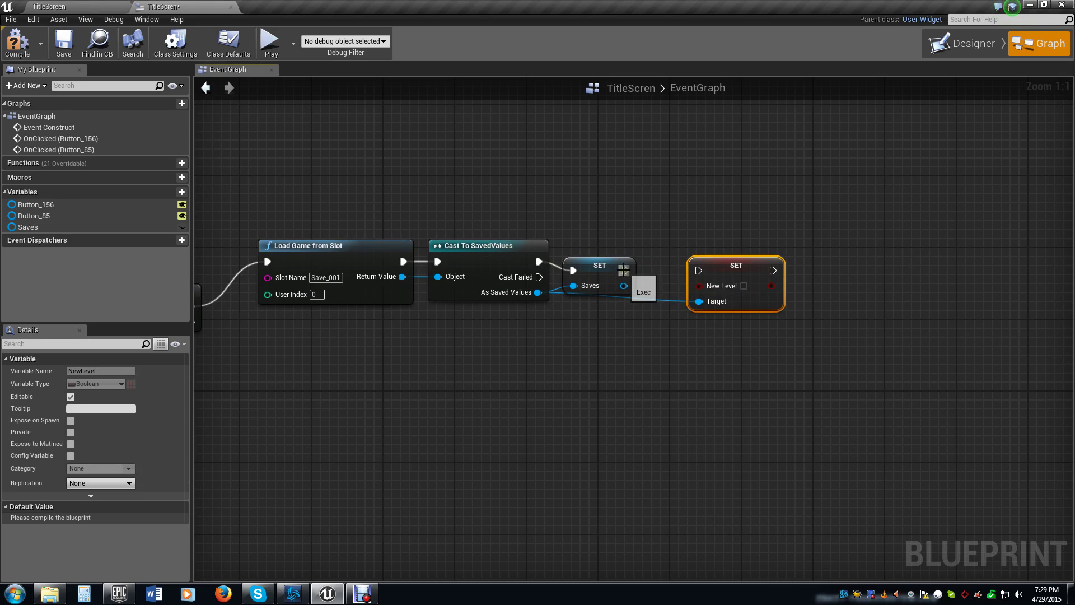
drag(625, 270, 698, 270)
click(744, 286)
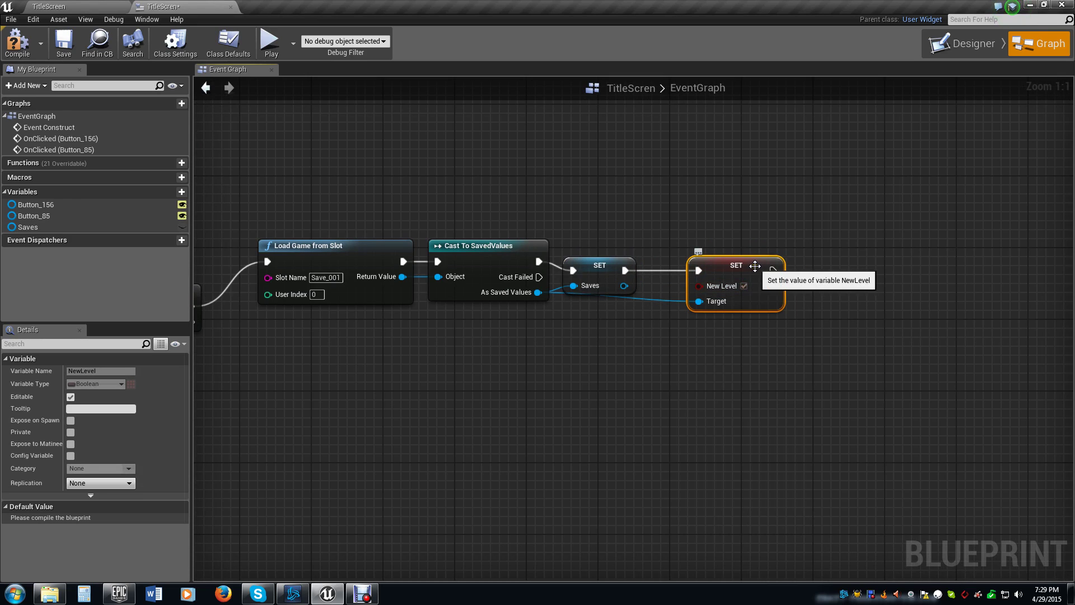
Step: Add a Save Game to Slot node connected to the execution output of the New Level SET node
right_drag(720, 349, 560, 353)
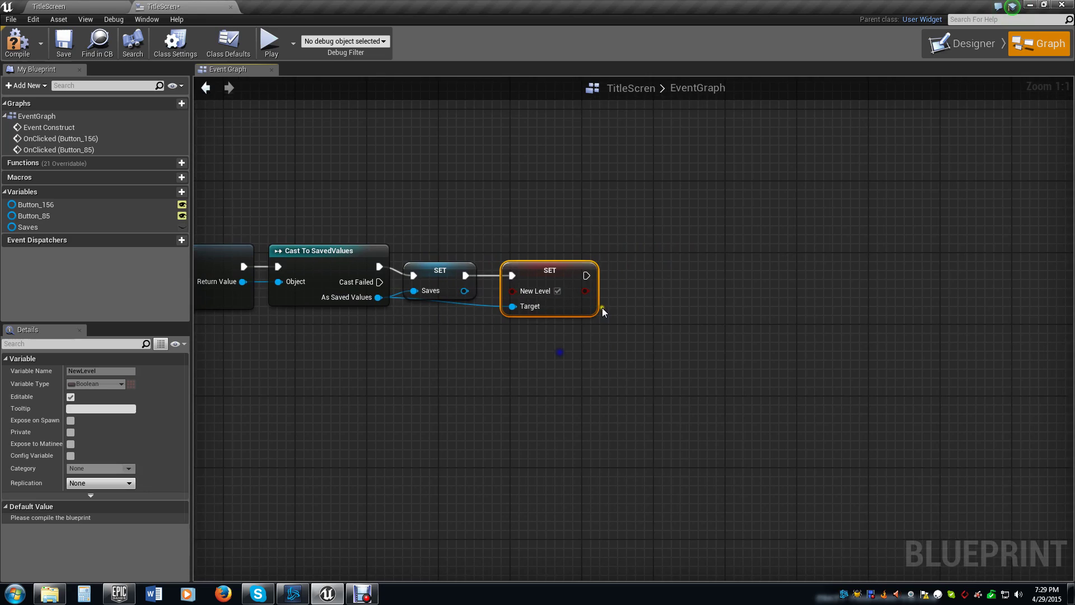
drag(586, 275, 695, 287)
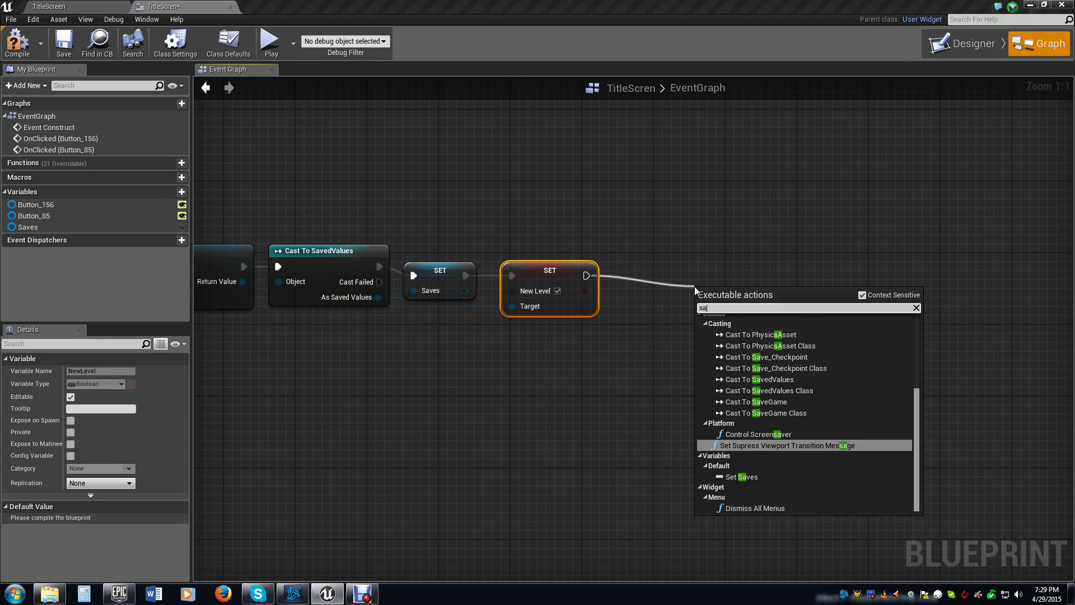
text(save gamne)
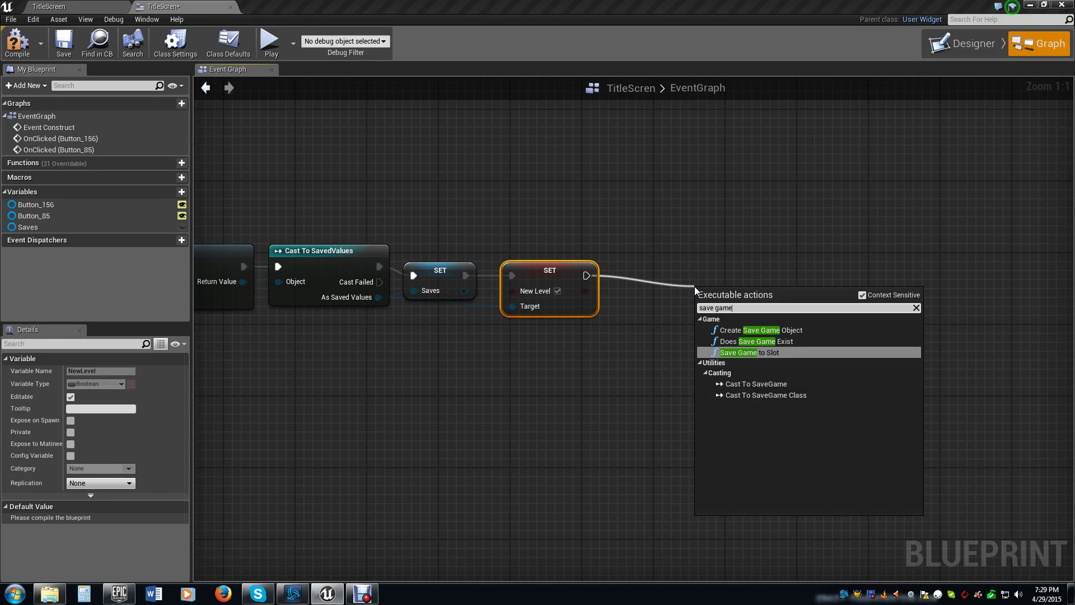
click(735, 354)
drag(741, 291, 723, 272)
Step: Connect the Saves SET output to Save Game Object and set the Save Game to Slot node's slot name to Save_001
drag(465, 291, 691, 308)
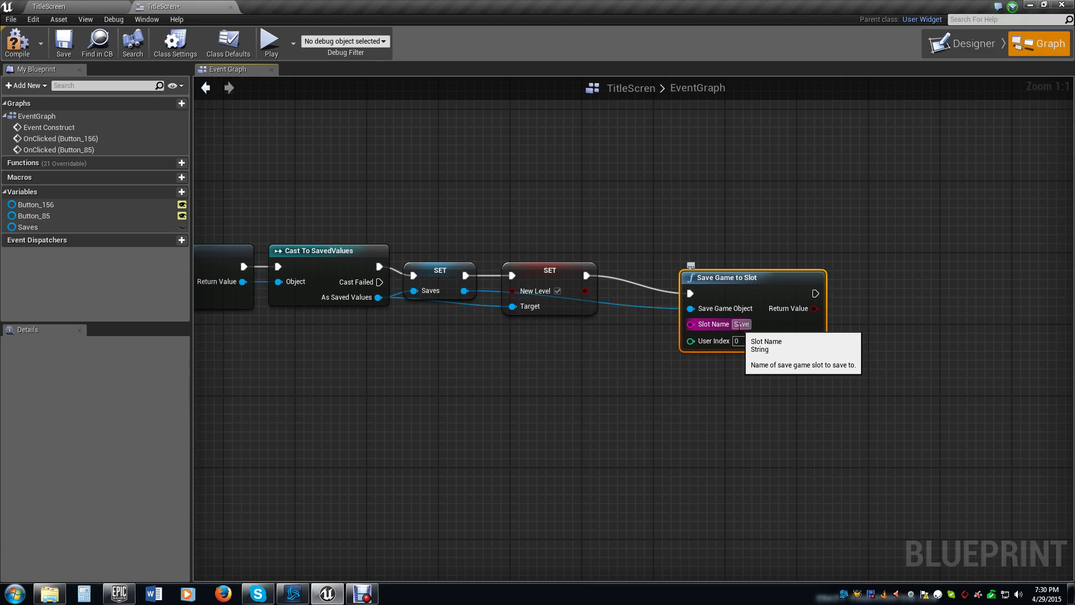
text(_001)
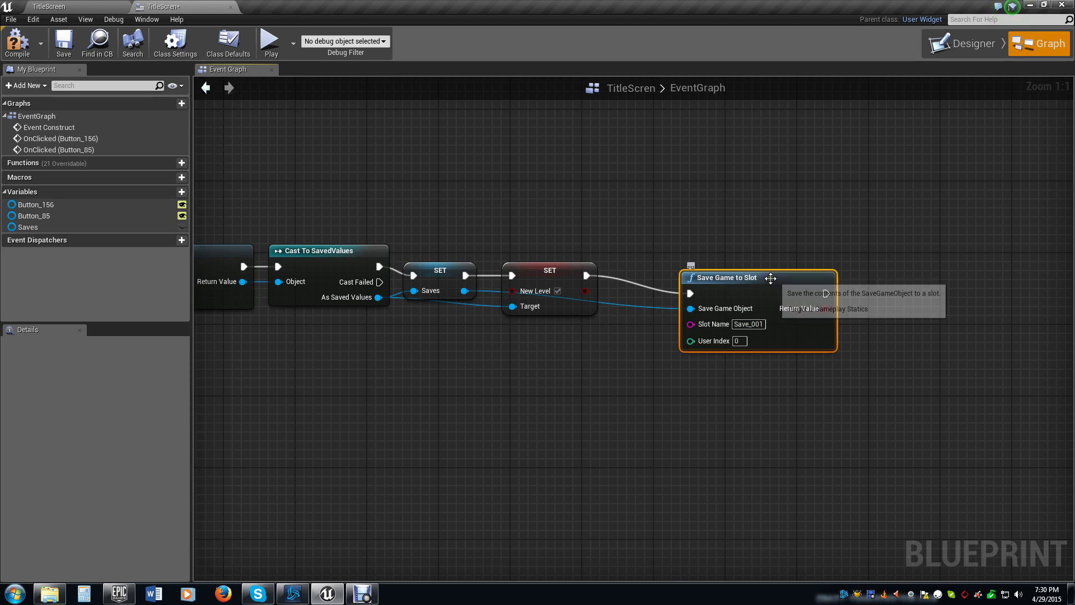
drag(766, 274, 713, 257)
Step: Add an Open Level node after Save Game to Slot with the level name TutFPS001
right_drag(683, 391, 639, 384)
scroll(639, 384, down, 3)
right_drag(523, 408, 493, 369)
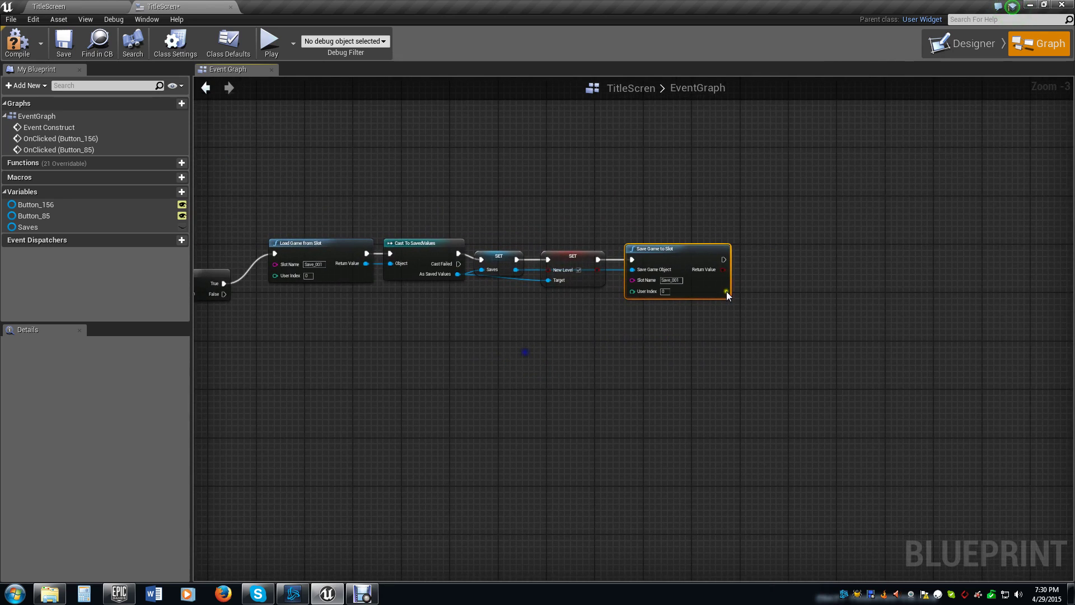
drag(724, 259, 811, 294)
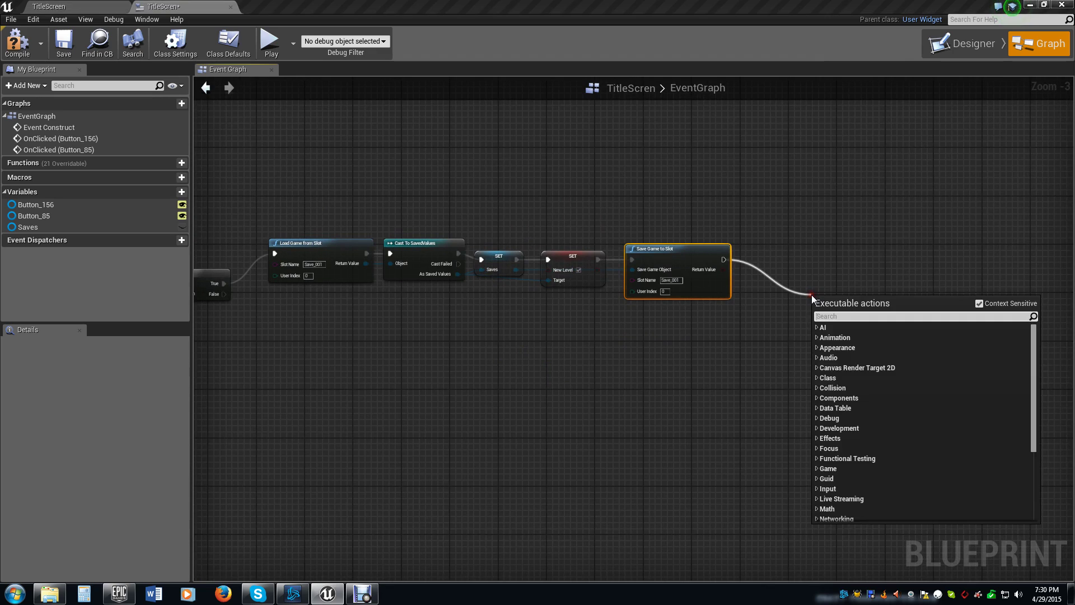
text(open leve)
key(Return)
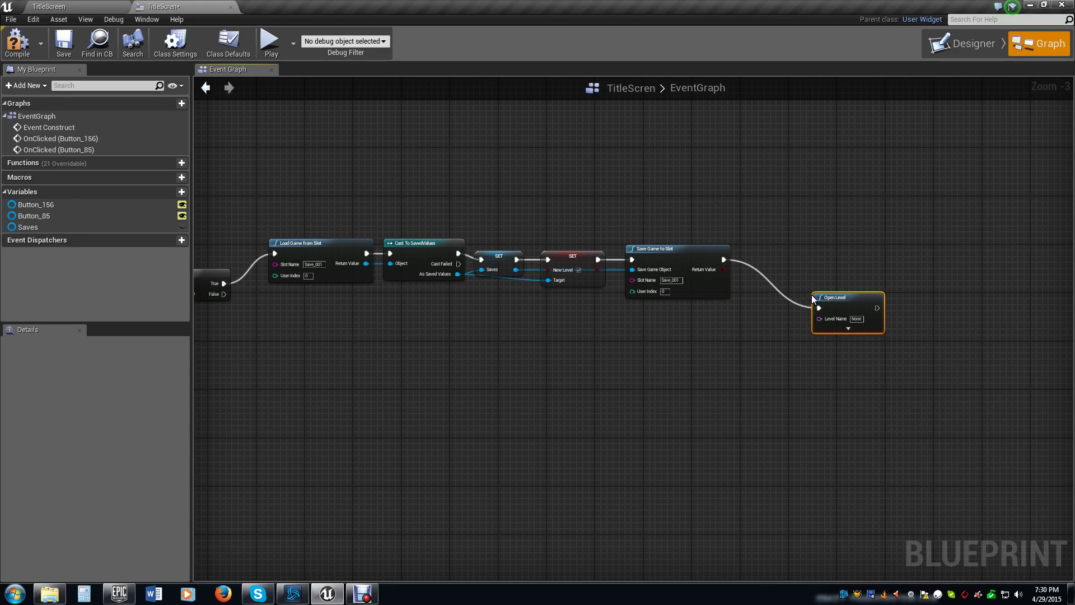
scroll(838, 315, up, 4)
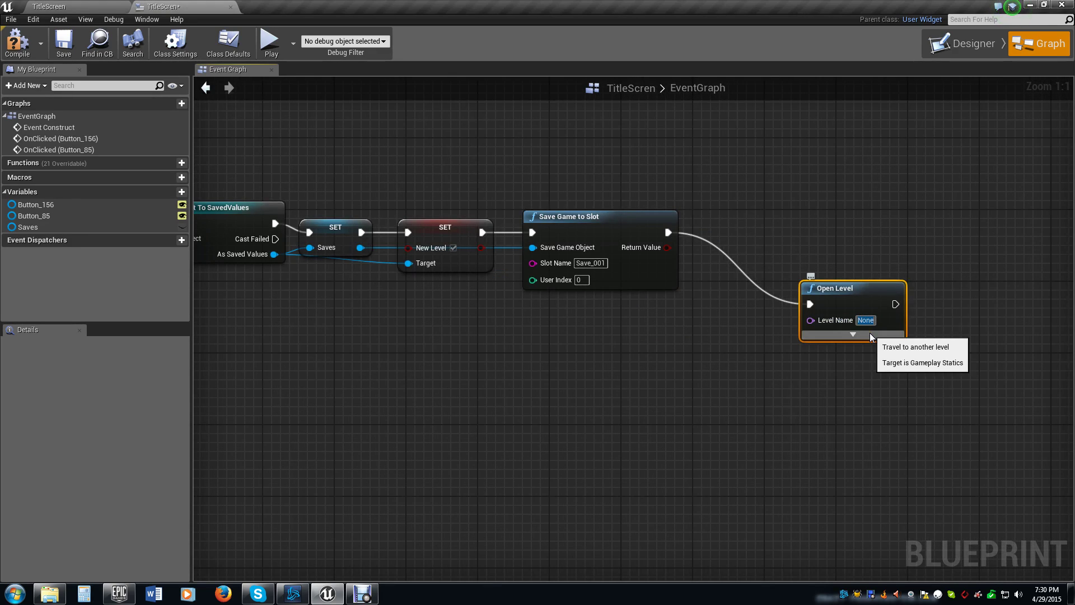
text(Tu)
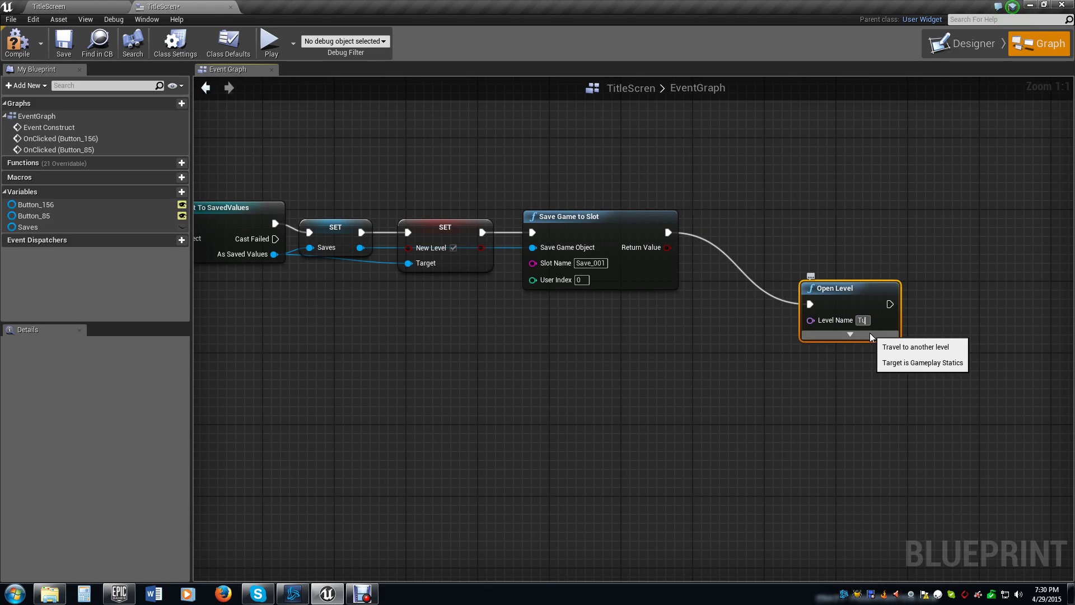
text(tFPS001)
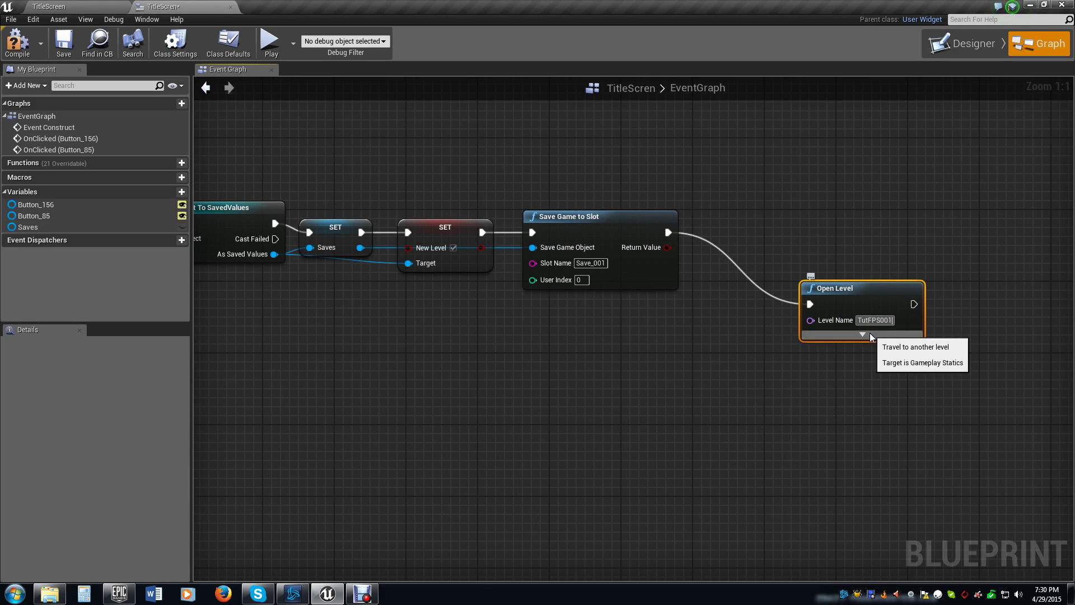
Step: Connect the Branch's False output to the Open Level node, and compile and save the widget blueprint
scroll(671, 392, down, 5)
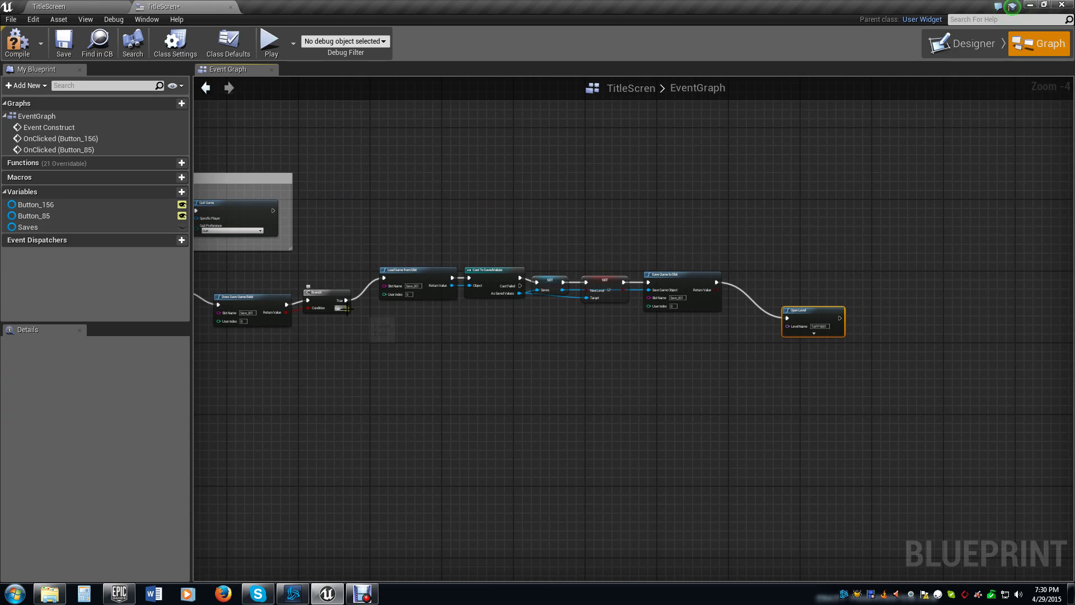
drag(346, 308, 788, 318)
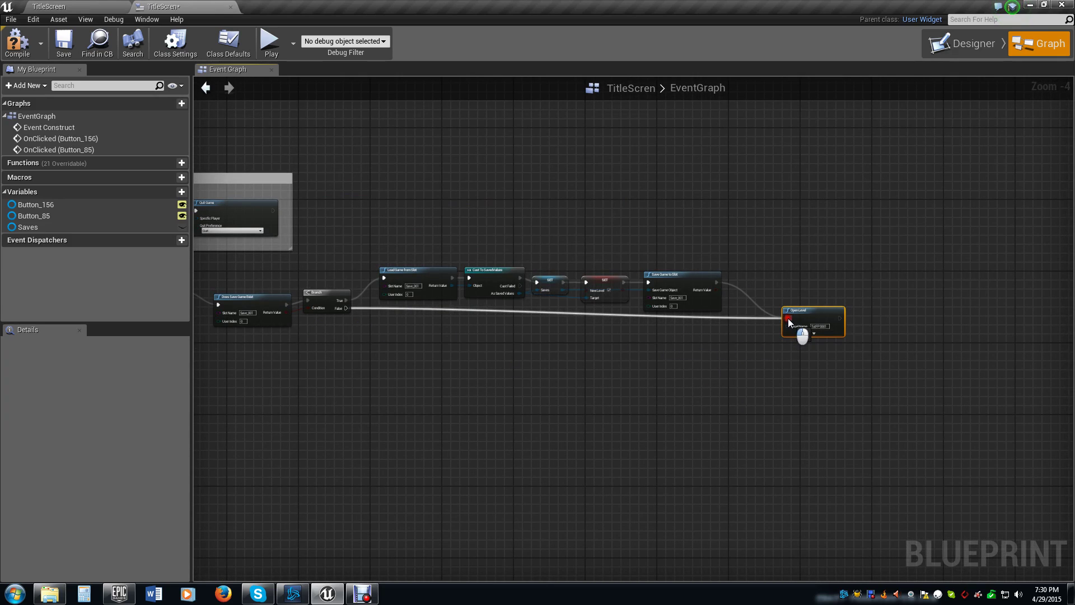
right_drag(501, 442, 663, 397)
right_drag(751, 396, 577, 397)
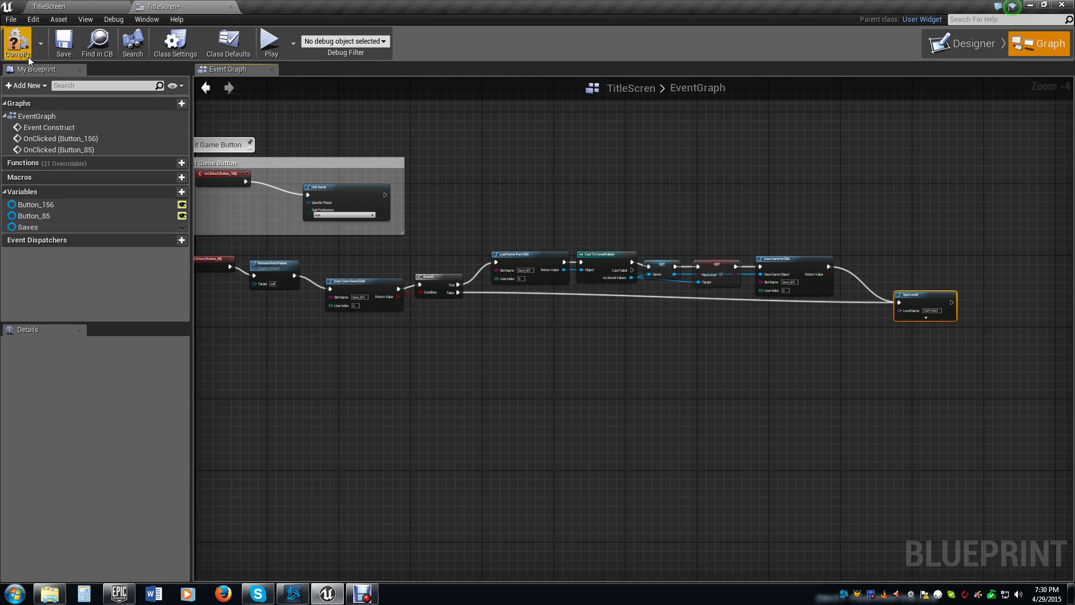
click(64, 46)
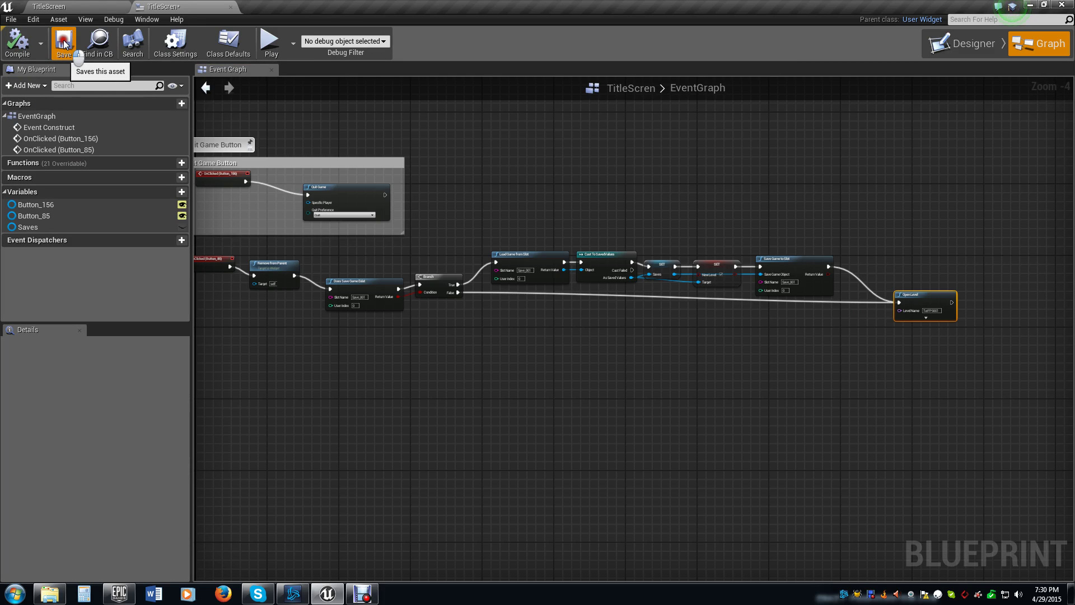
Step: Return to the TitleScreen level, test-play it in the viewport, and stop the session
click(93, 7)
click(483, 40)
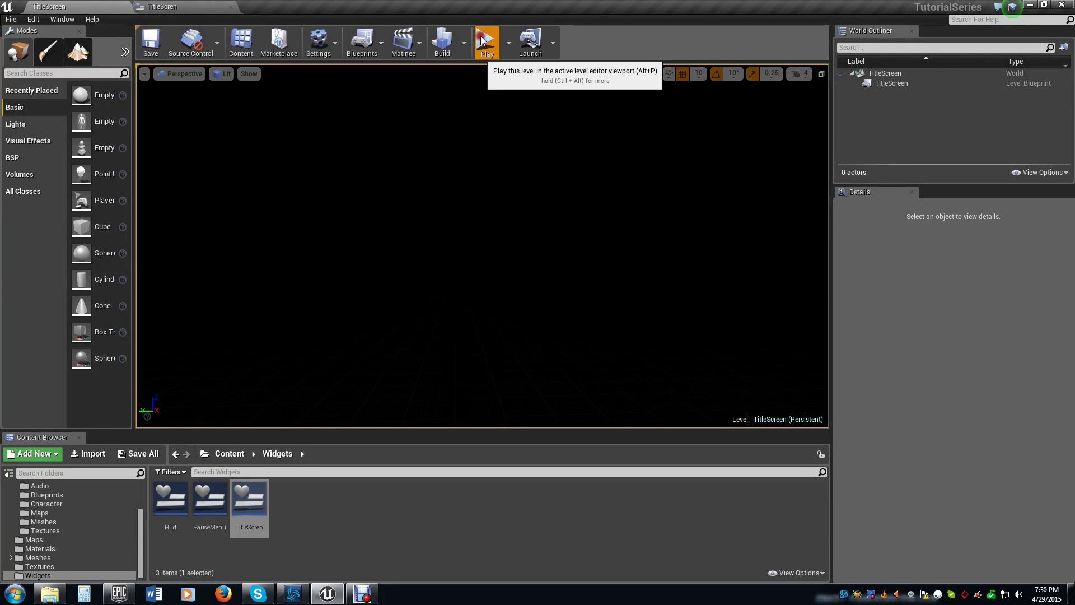
click(539, 267)
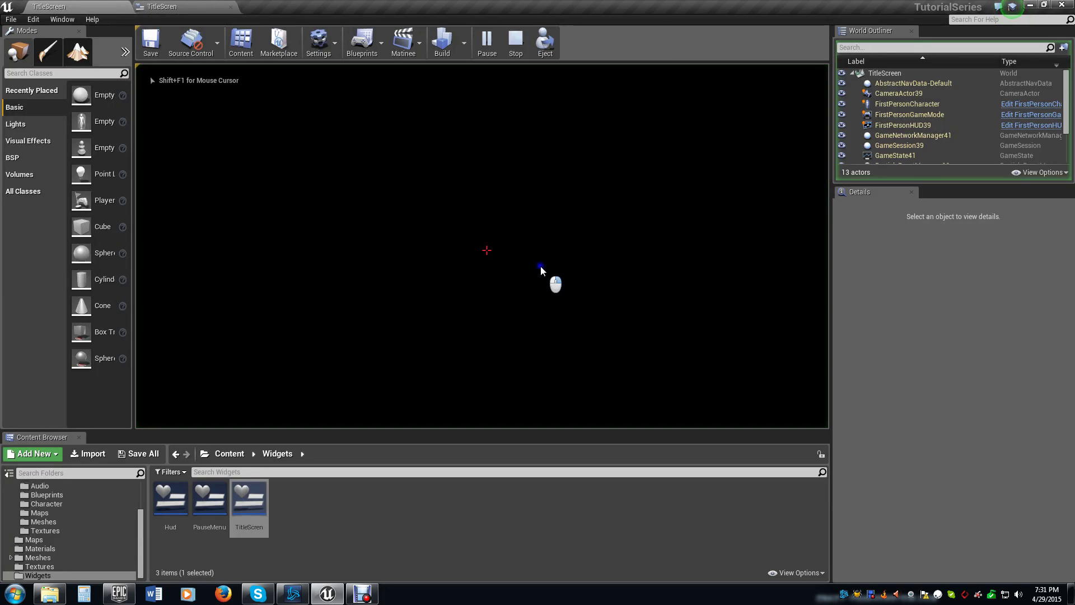
key(Escape)
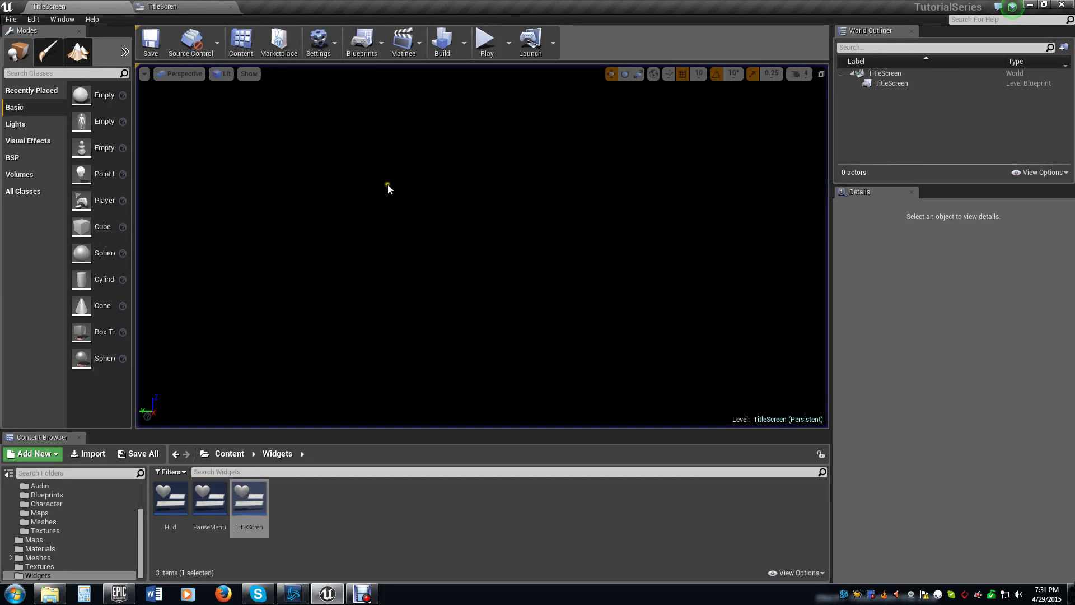
Step: Open the TitleScreen level blueprint and delete its Event Tick node
click(357, 47)
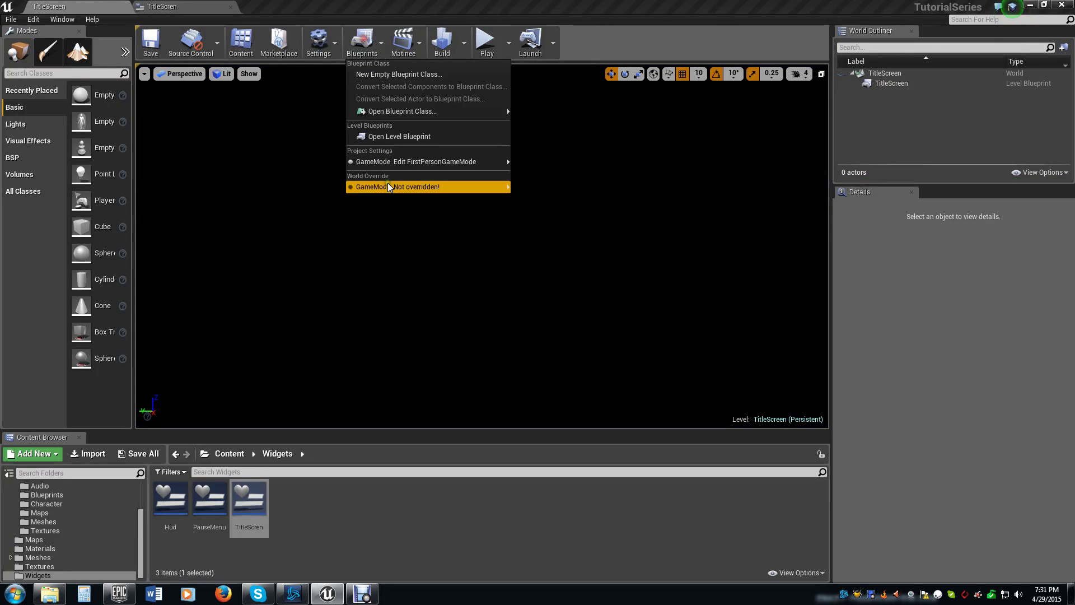
click(409, 139)
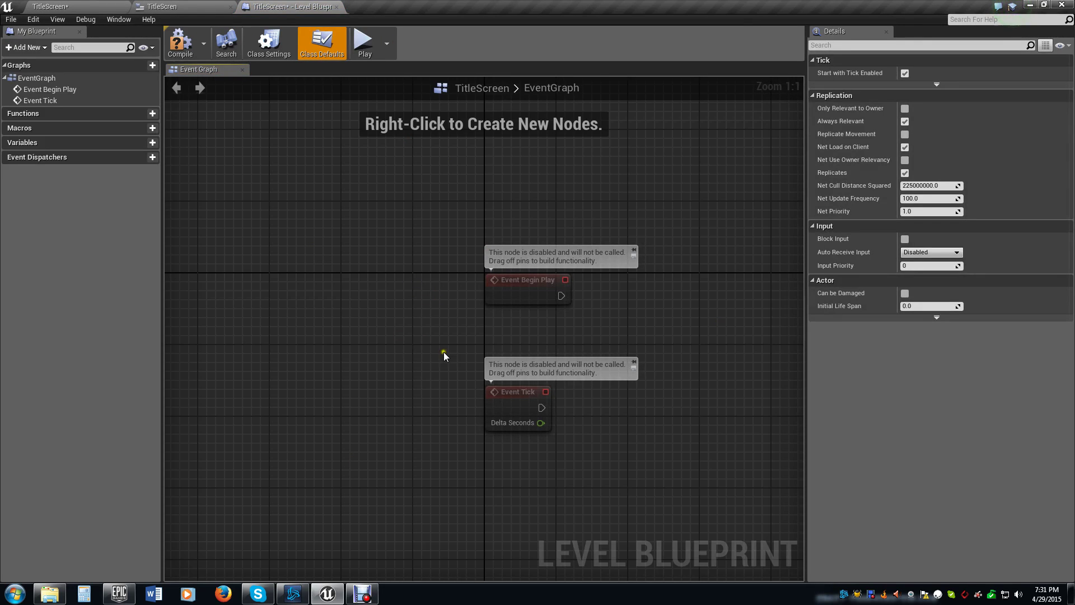
drag(443, 355, 592, 456)
key(Delete)
right_drag(571, 308, 412, 303)
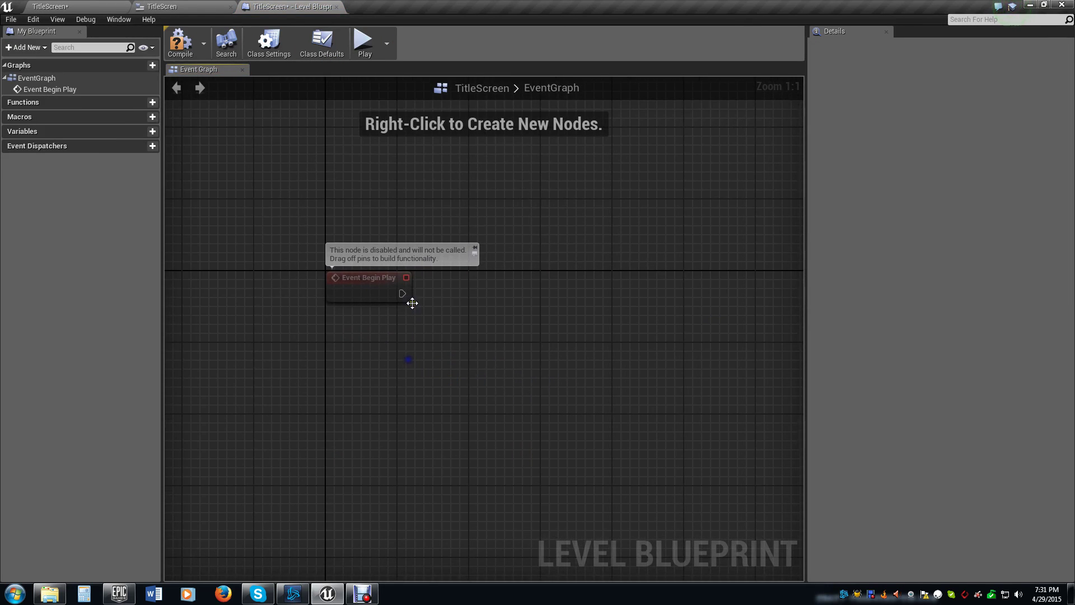
Step: Add a Create Widget node after Event Begin Play and set its class to Title Scren
drag(402, 294, 488, 305)
text(creat)
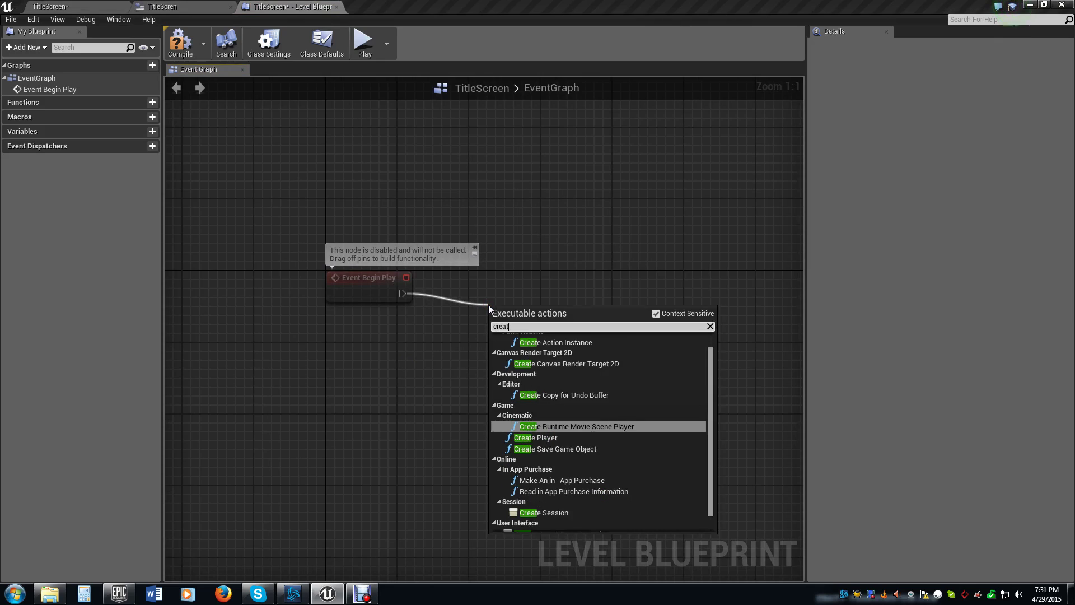
text(e)
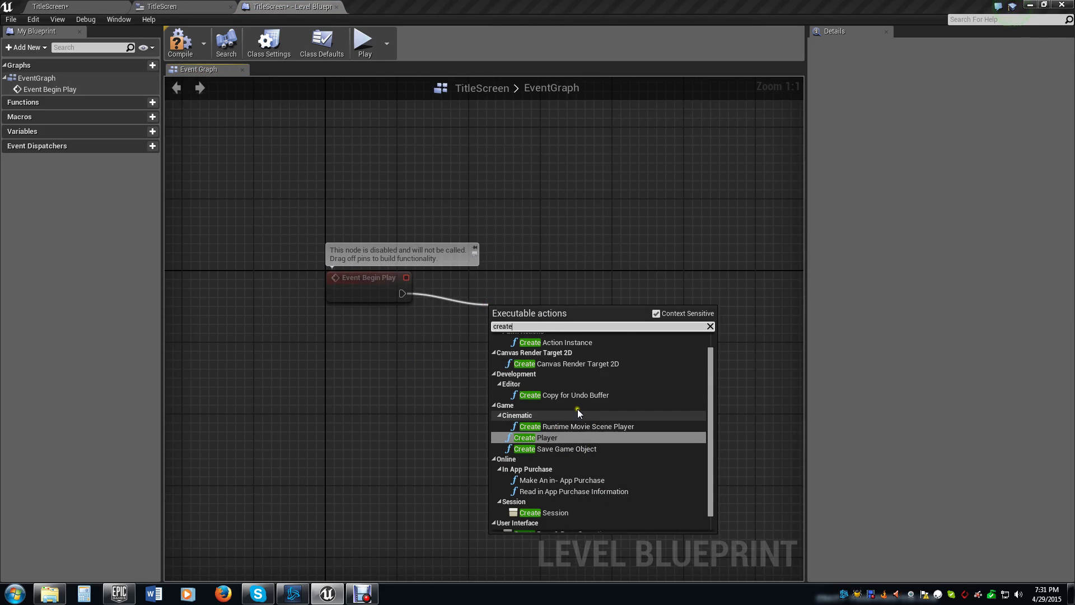
text( wid)
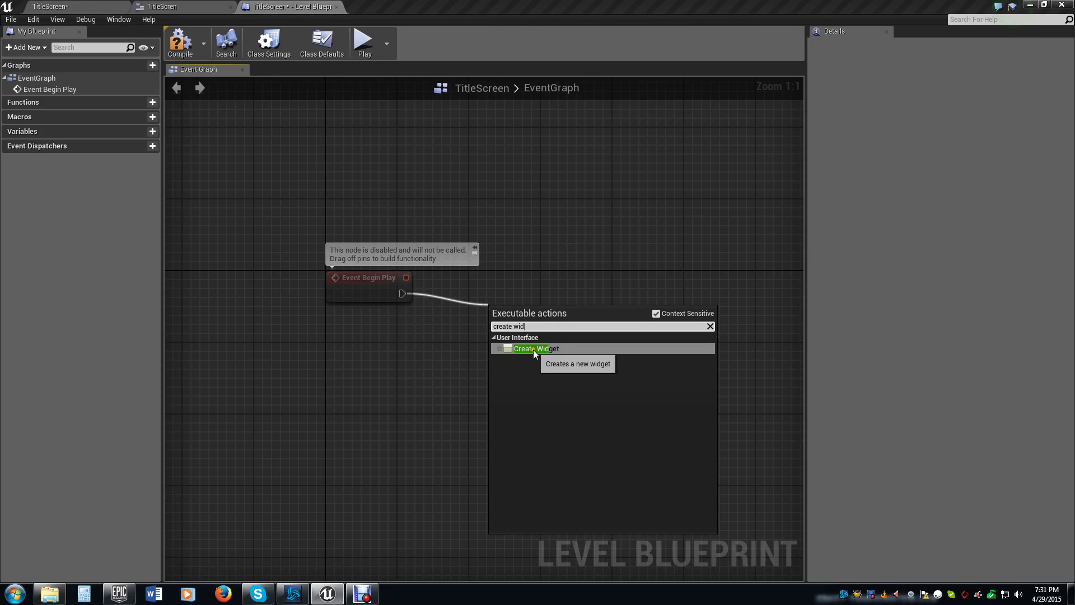
click(533, 350)
drag(521, 312, 672, 275)
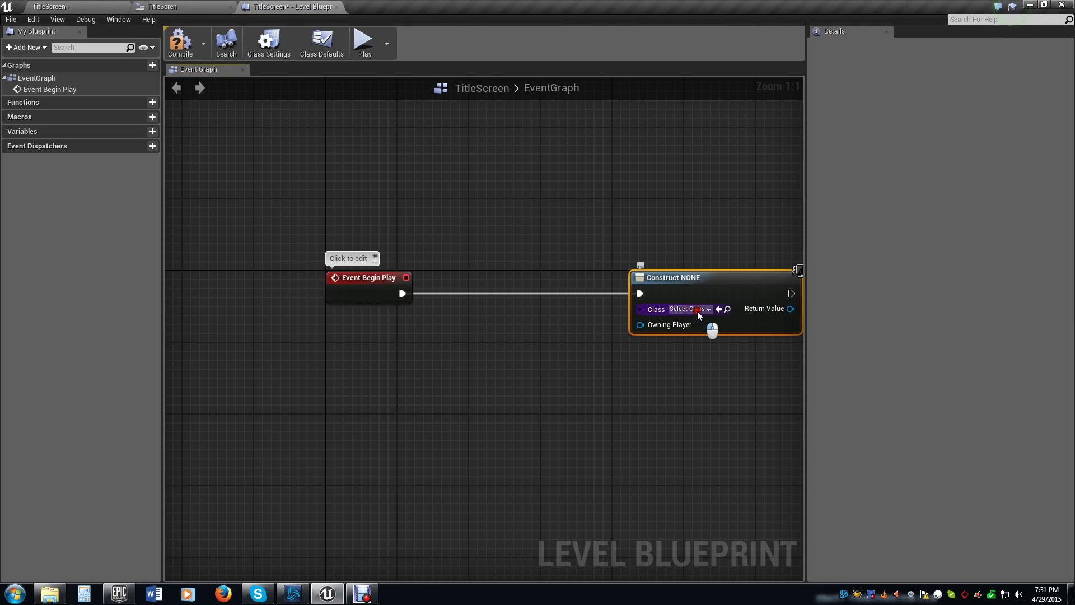
click(698, 312)
click(702, 366)
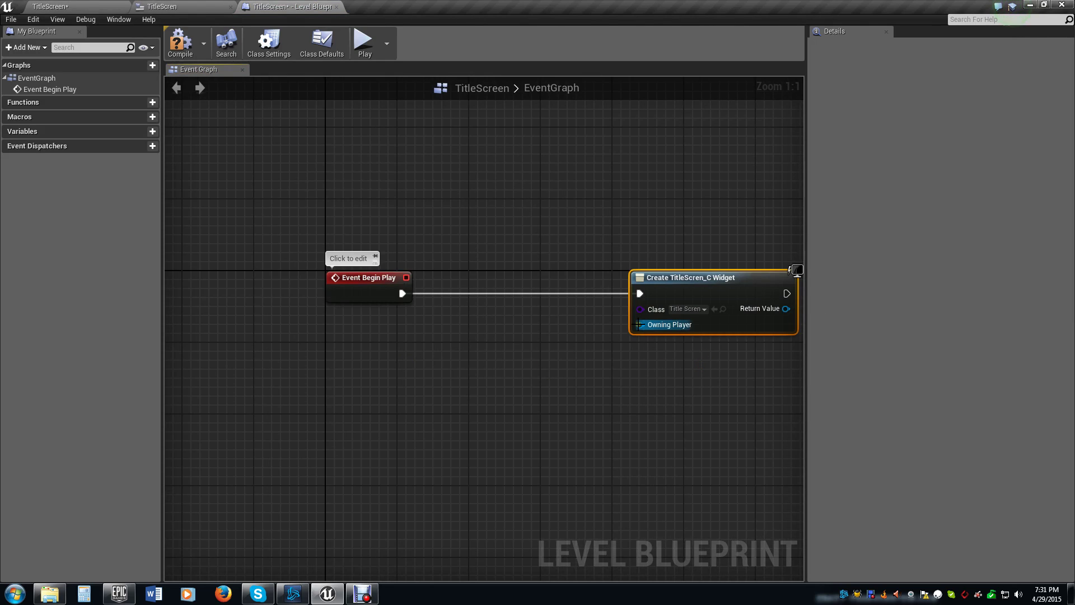
Step: Feed the Create Widget node's Owning Player input from a new Get Player Controller node placed below and before it
drag(638, 325, 582, 360)
text(get player)
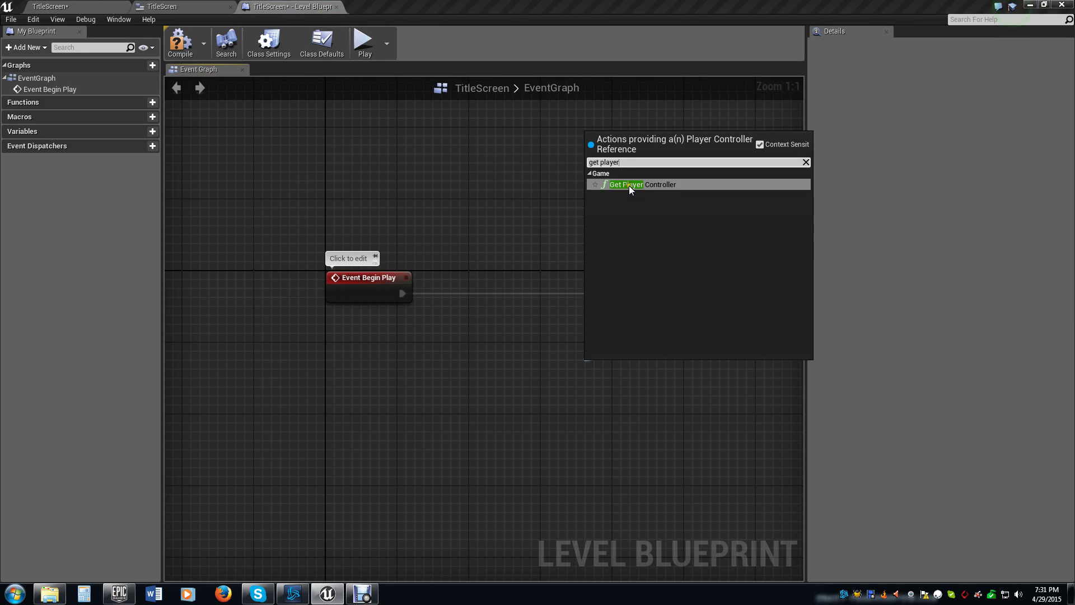
click(630, 185)
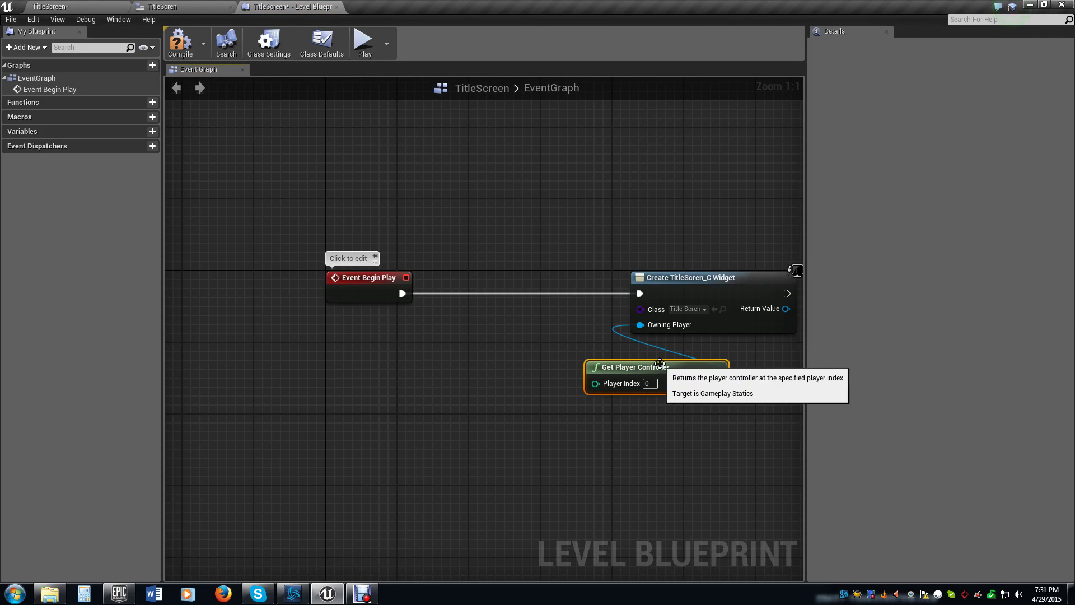
drag(660, 364, 543, 367)
right_drag(640, 382, 521, 388)
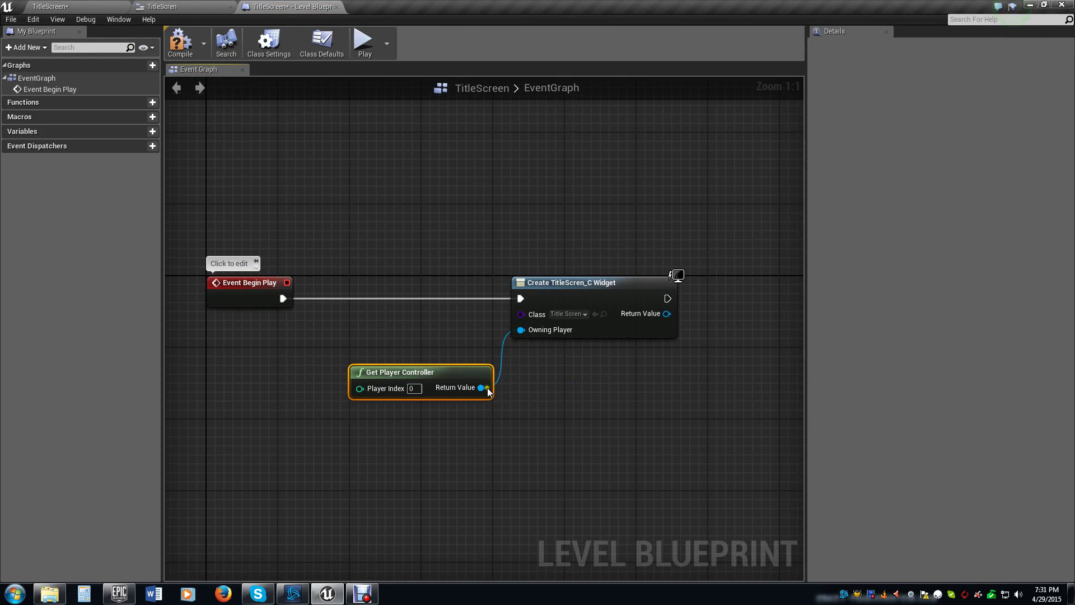
Step: Add an Add to Viewport node from the created widget's Return Value
right_drag(660, 361, 531, 369)
drag(536, 326, 599, 326)
text(add )
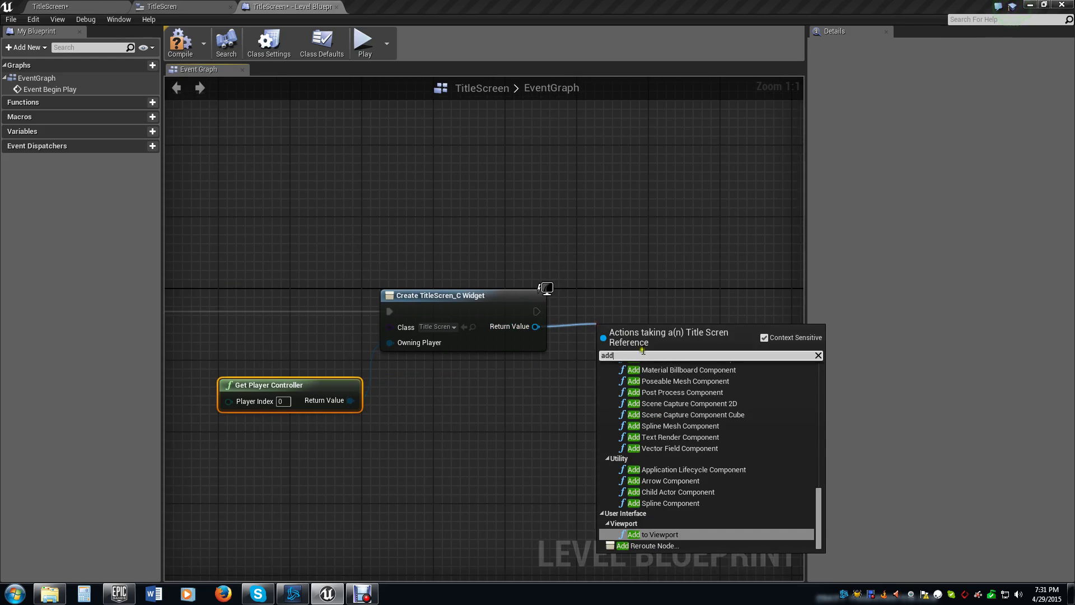
text(to)
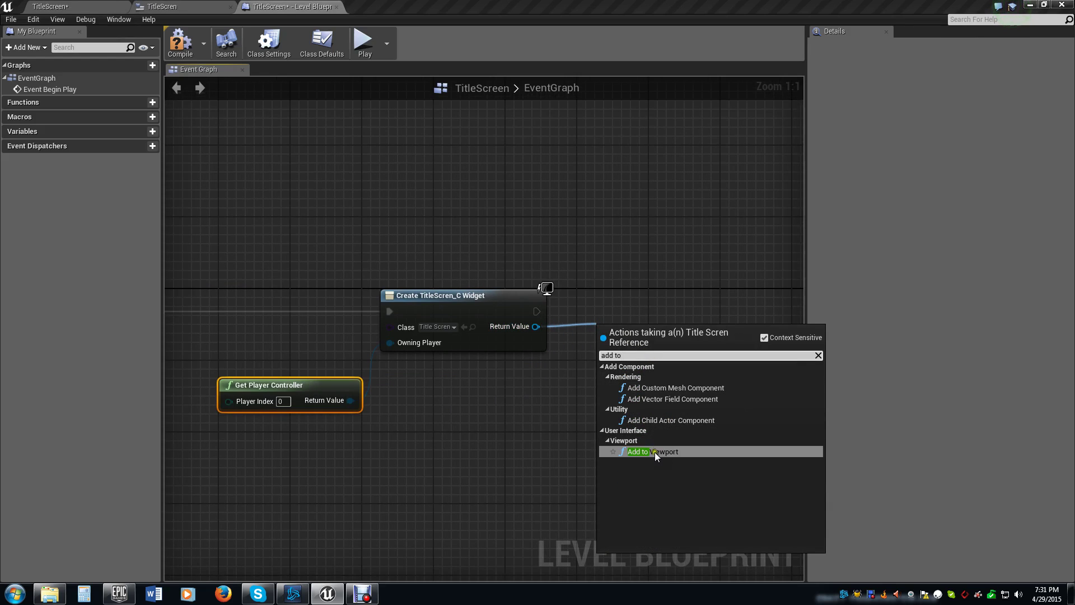
click(654, 452)
ctrl+drag(336, 317, 392, 315)
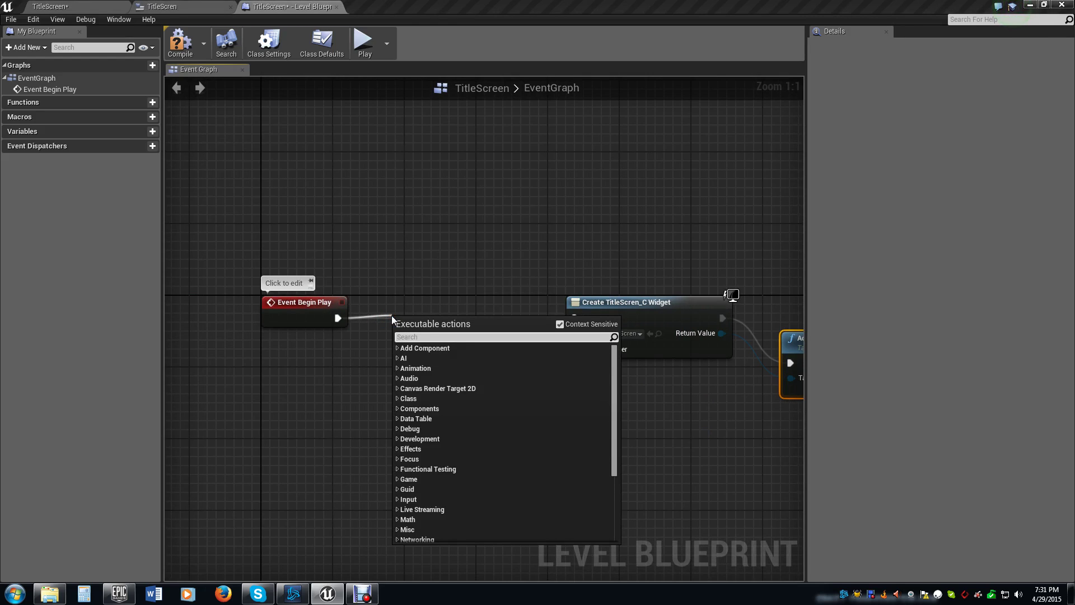
text(set game)
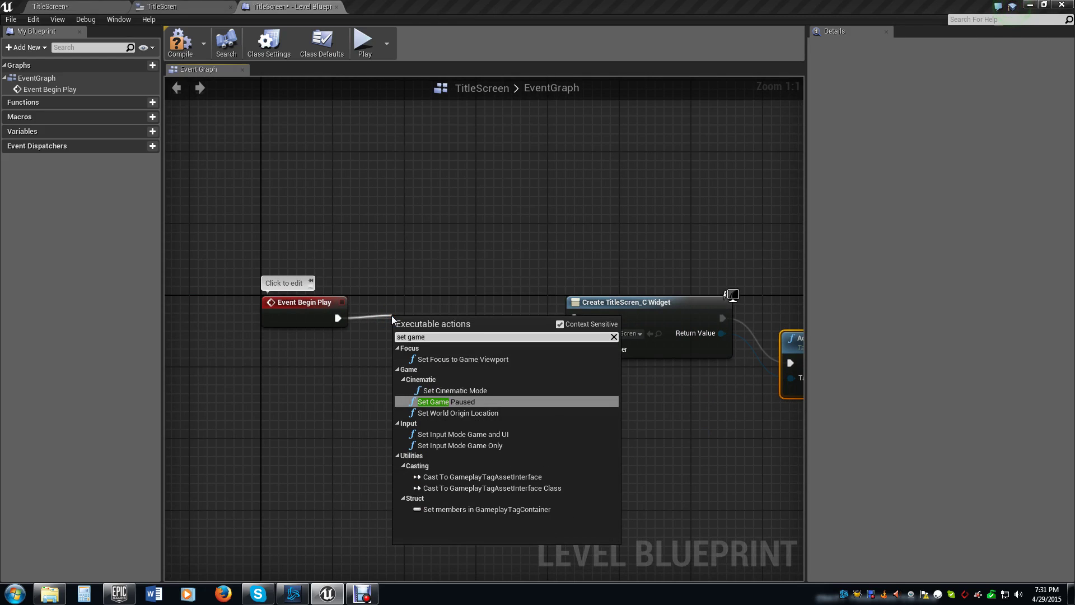
click(454, 402)
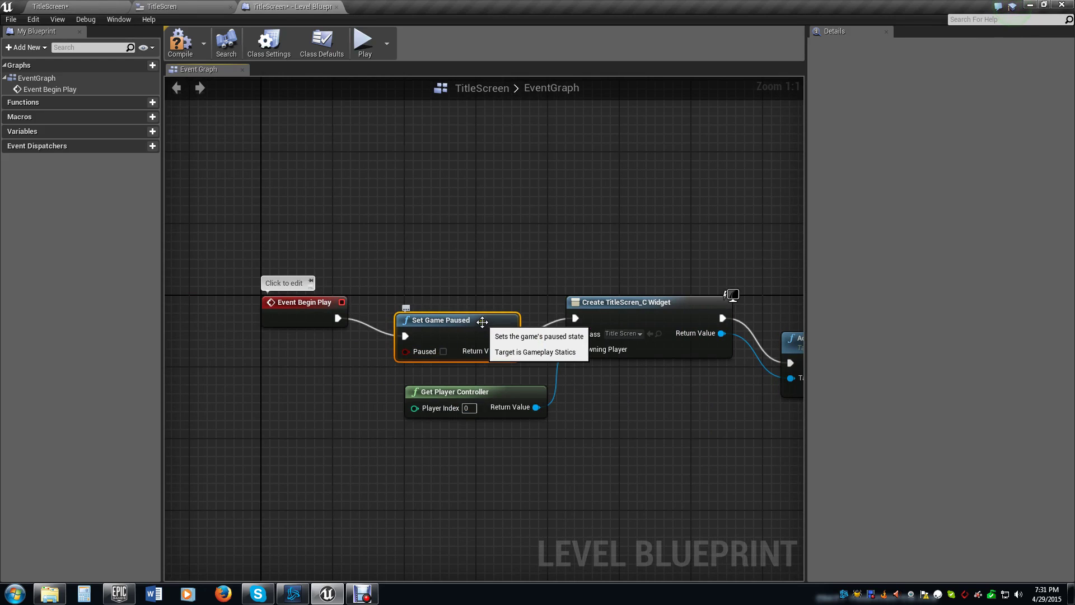
key(Delete)
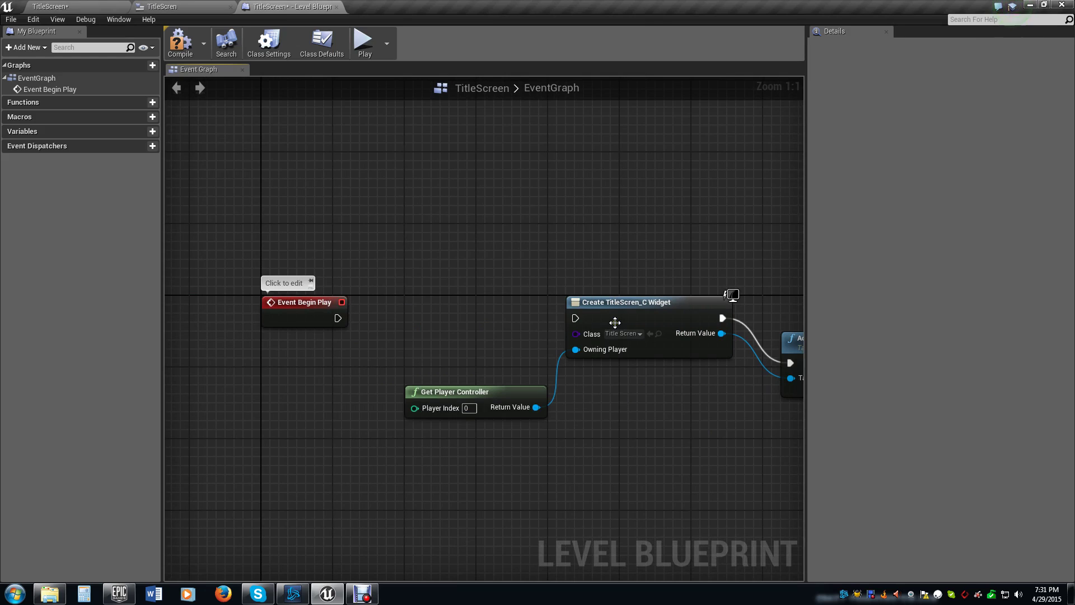
drag(338, 318, 575, 318)
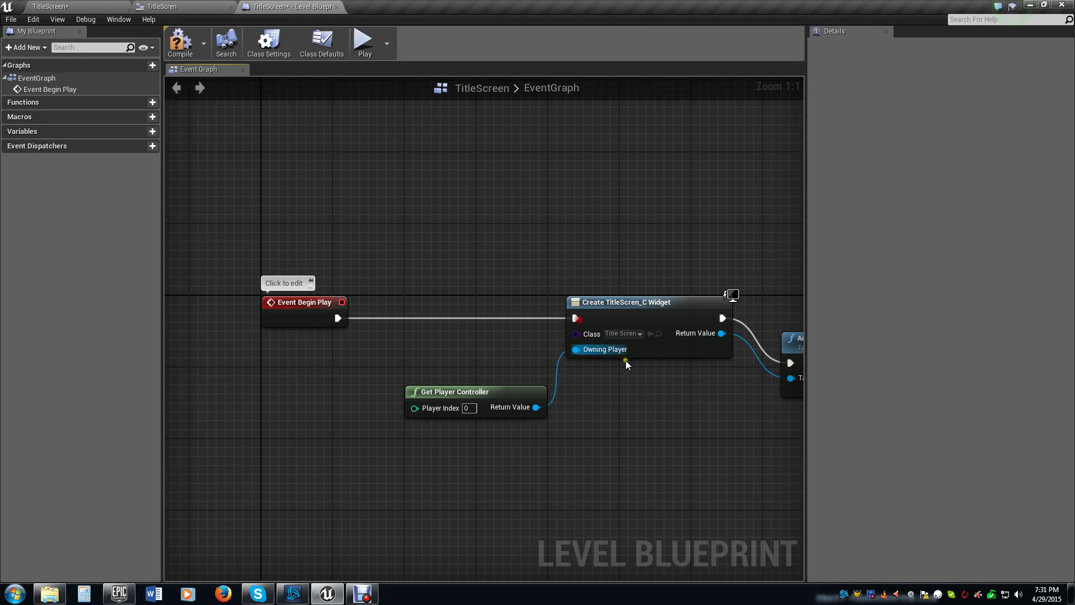
Step: Add Set Input Mode UIOnly after Add to Viewport, with the player controller as Target and the created widget as In Widget to Focus
right_drag(626, 361, 290, 374)
drag(533, 377, 614, 339)
text(input)
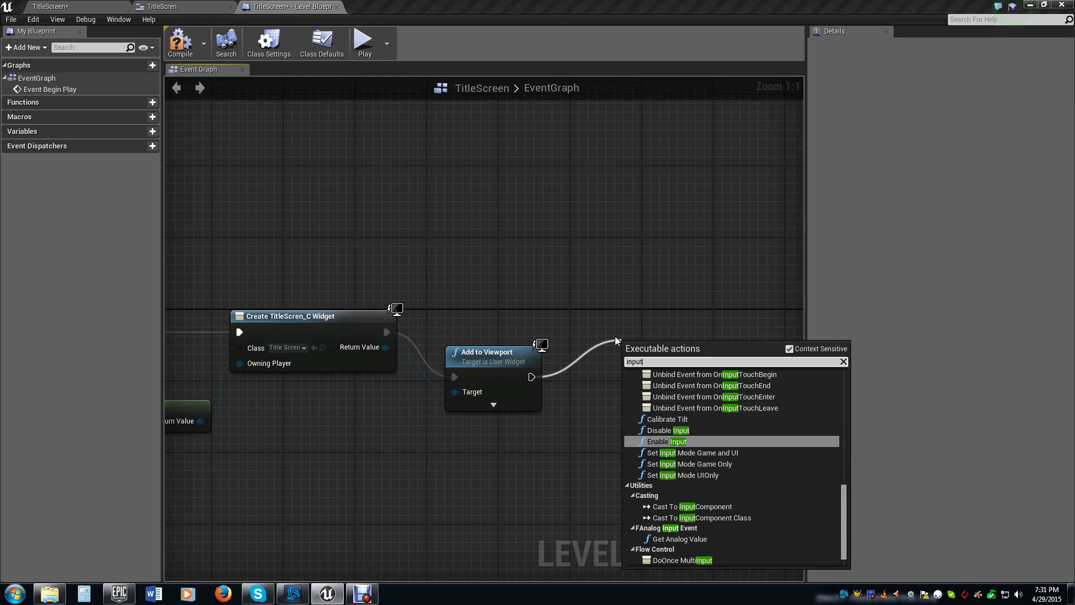
click(675, 475)
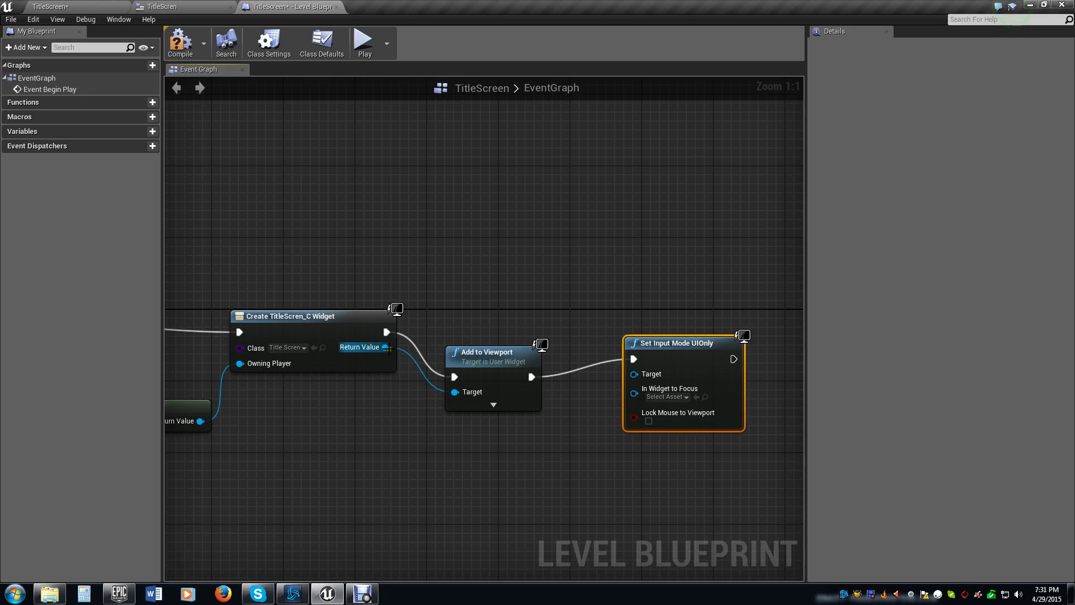
drag(386, 347, 640, 394)
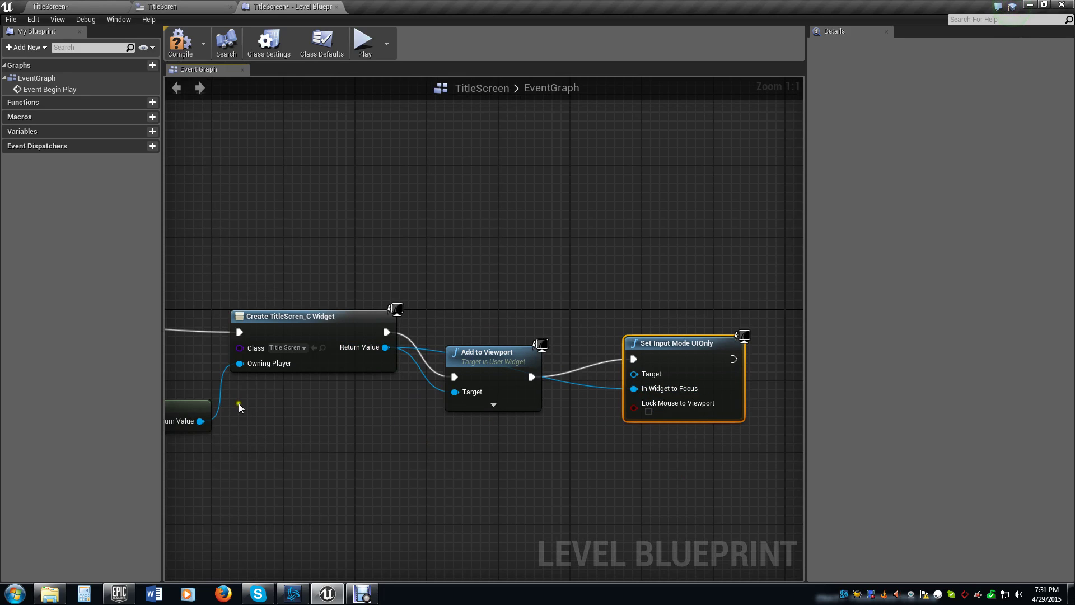
drag(200, 420, 634, 377)
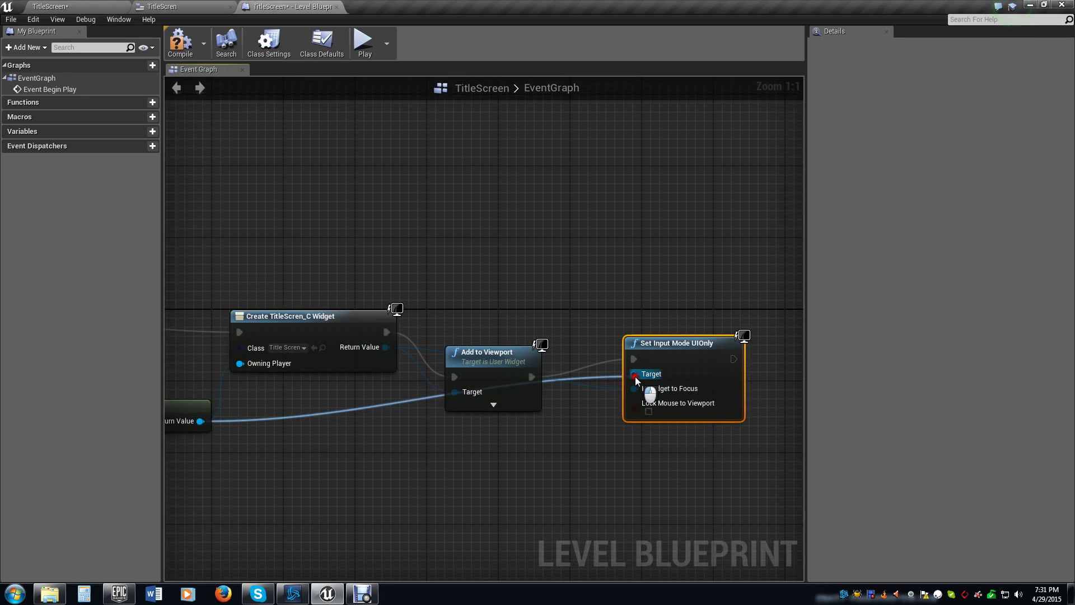
Step: Add a Set Show Mouse Cursor node from the player controller, connect it after Set Input Mode UIOnly, and enable Show Mouse Cursor
scroll(379, 398, down, 3)
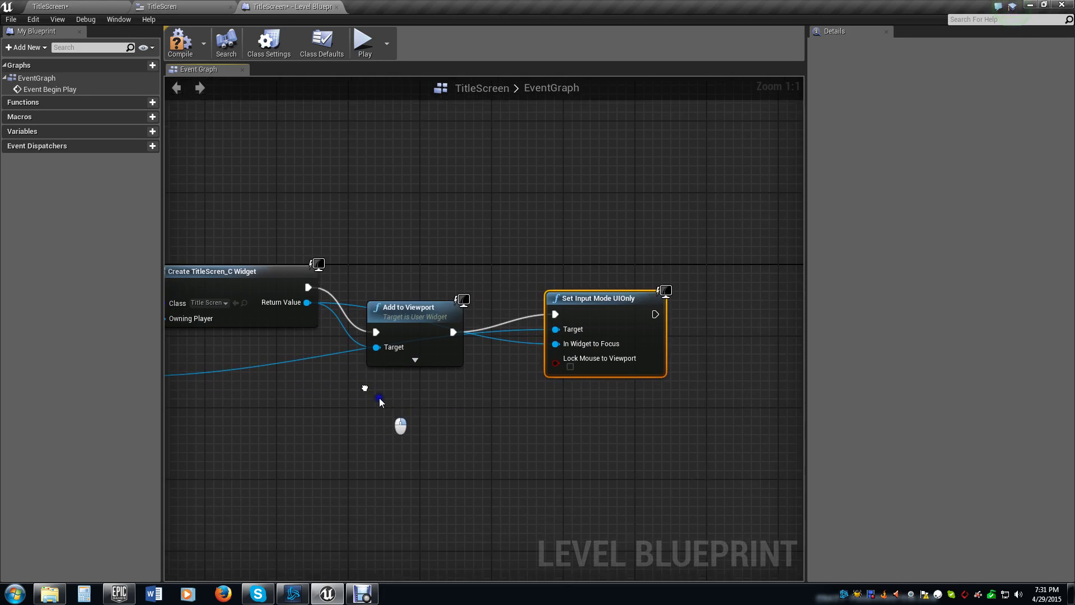
drag(263, 355, 677, 362)
text(set sho)
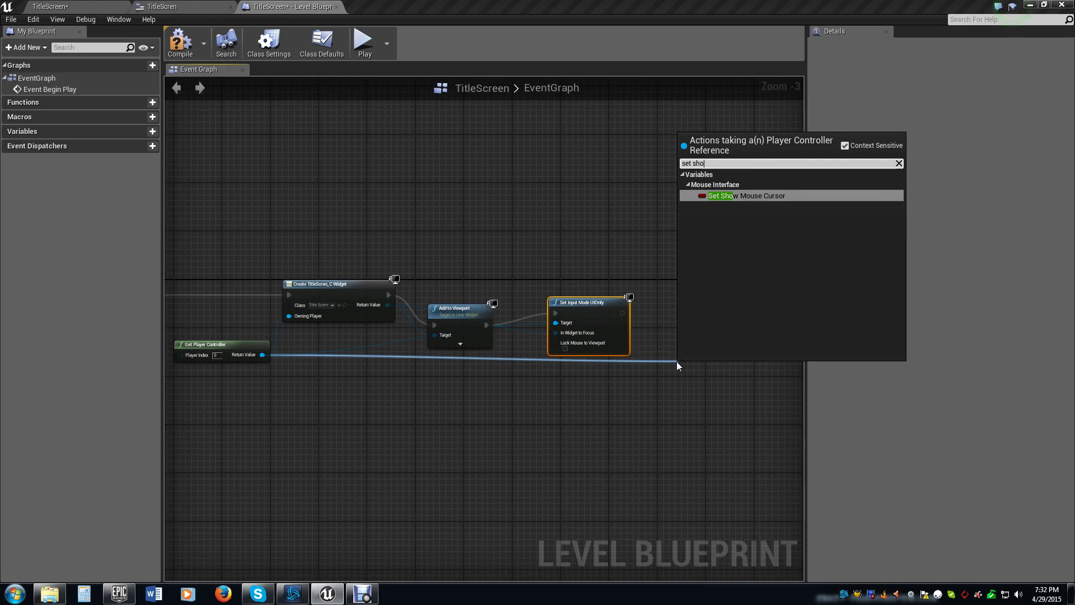
text(w mo)
key(Return)
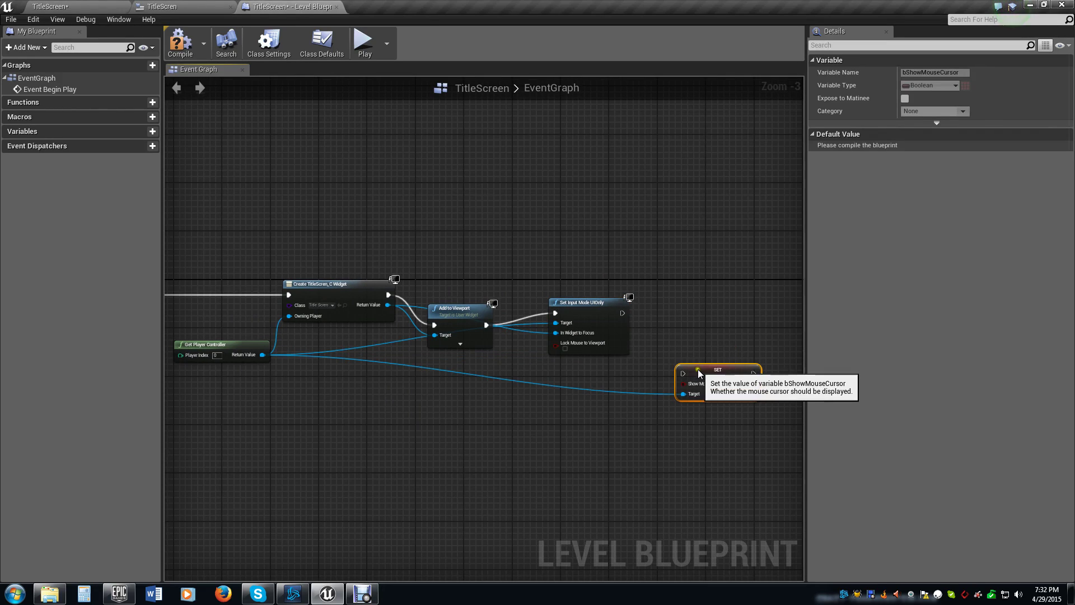
drag(699, 366, 692, 311)
drag(622, 313, 677, 321)
click(727, 329)
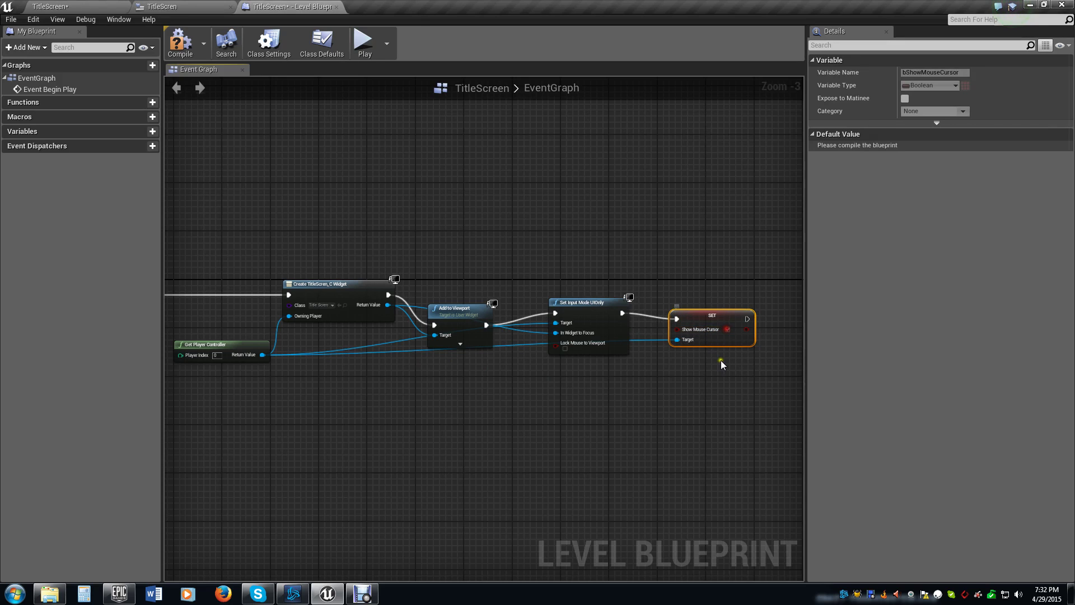
Step: Return to the TitleScreen level, test-play it in the viewport, and stop the session
right_drag(699, 386, 632, 386)
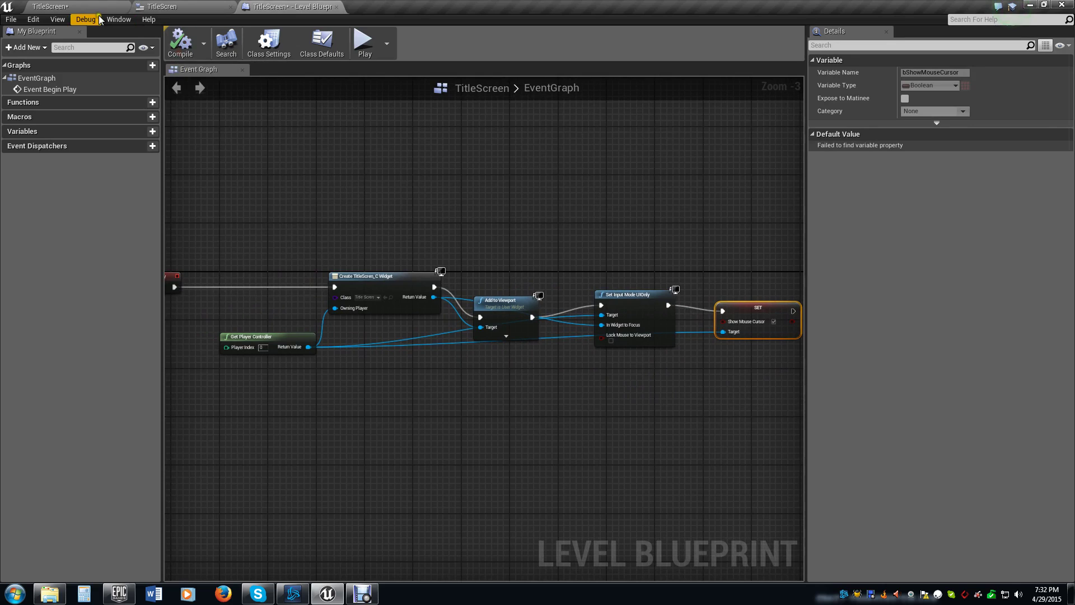
click(79, 7)
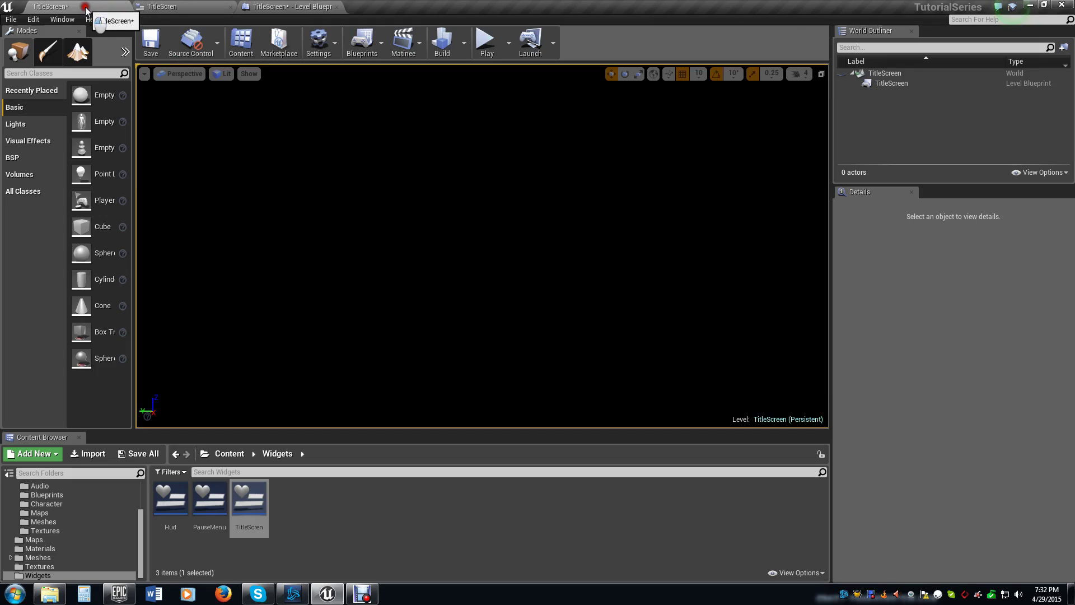
click(485, 40)
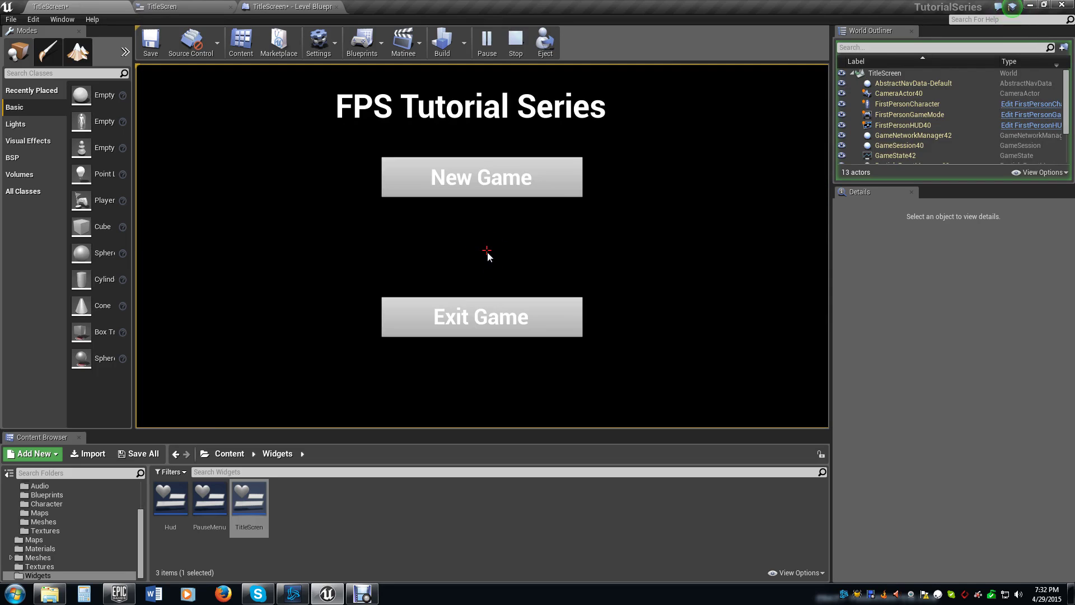
click(514, 42)
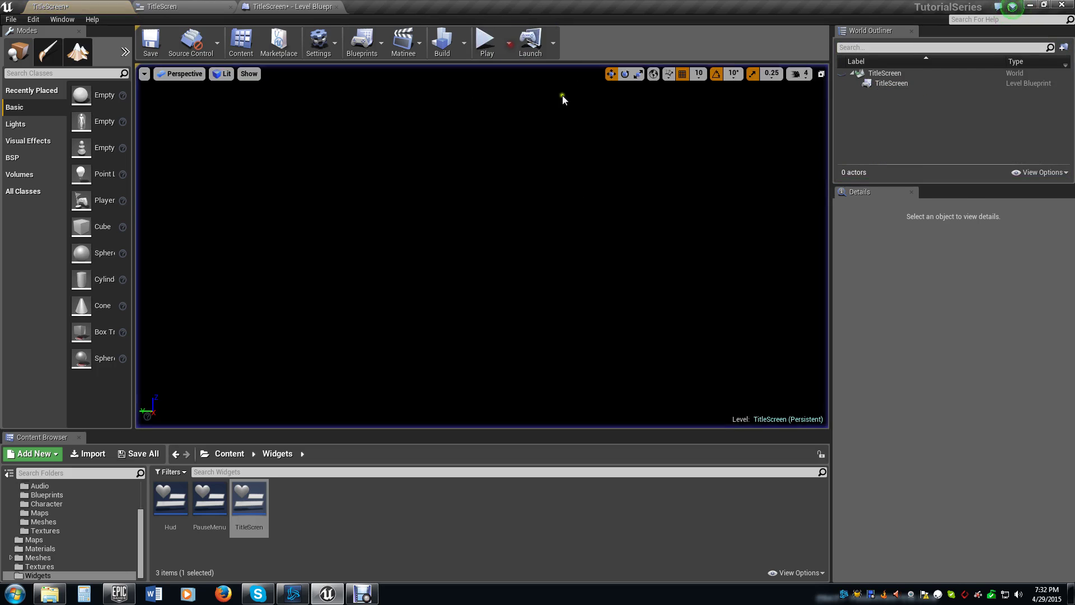
Step: Open the World Settings, expand Selected GameMode, and review the available GameMode Override options without changing them
click(62, 20)
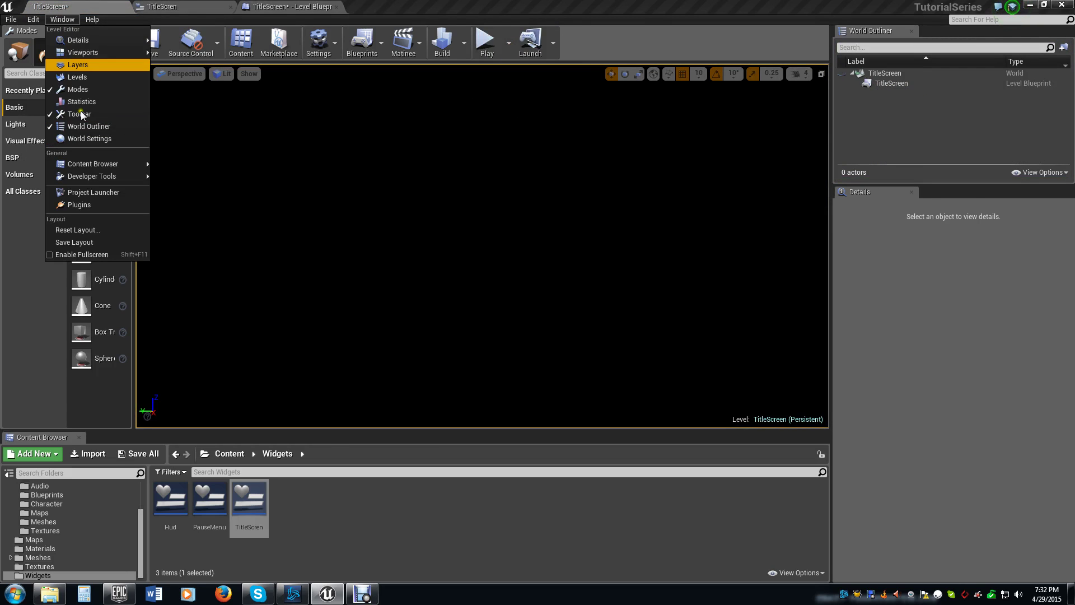
click(85, 139)
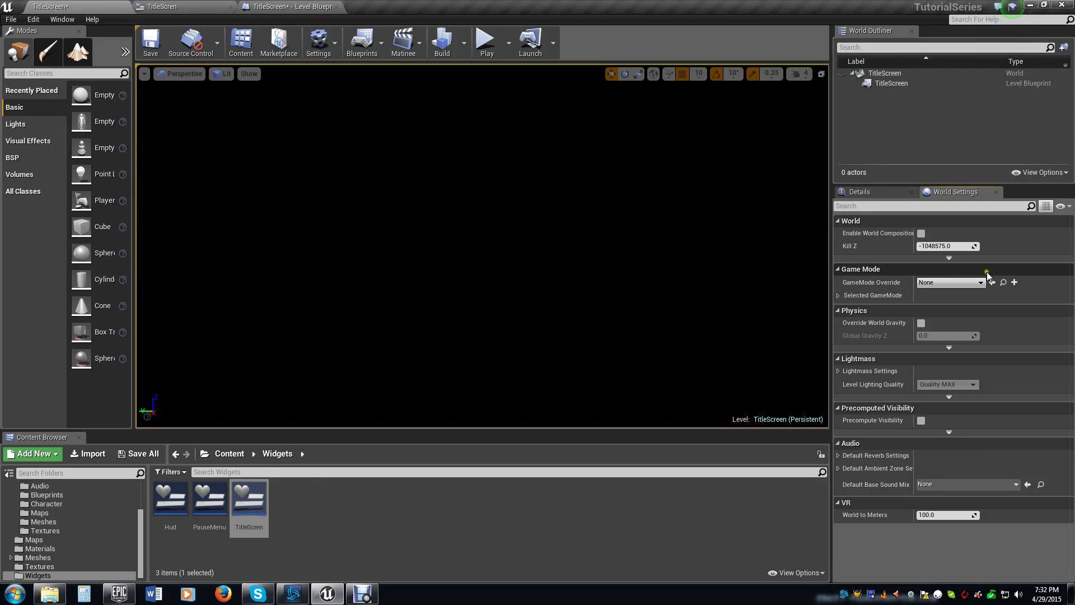
click(839, 295)
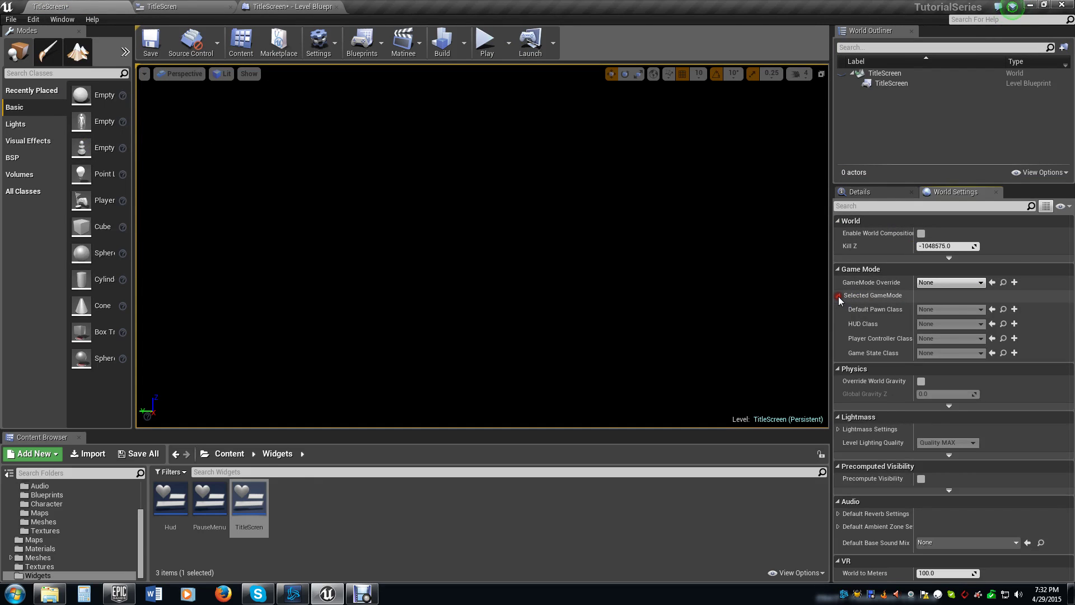
click(984, 285)
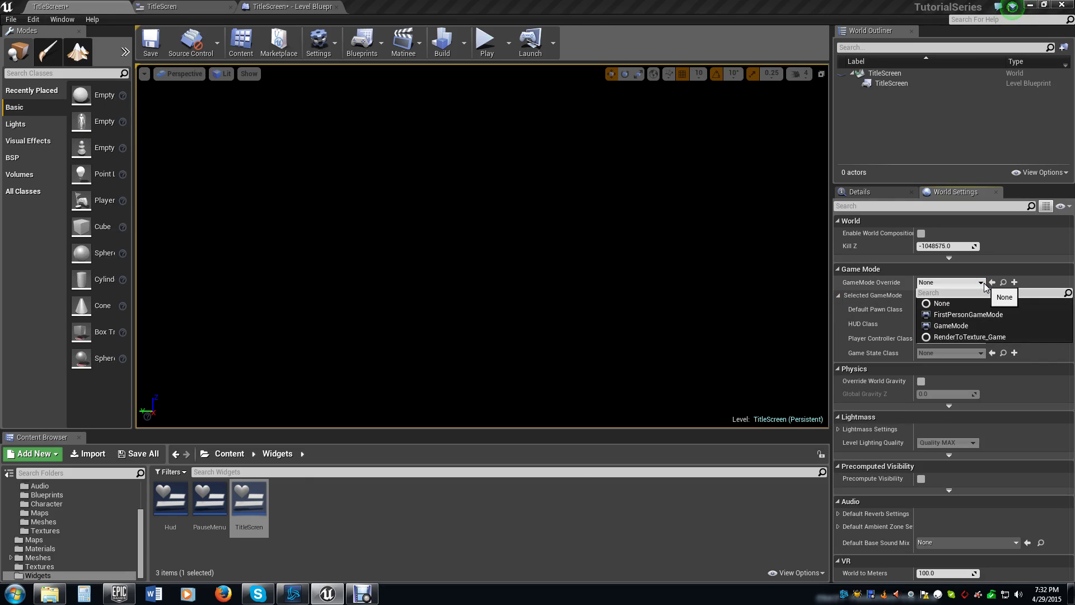
click(984, 284)
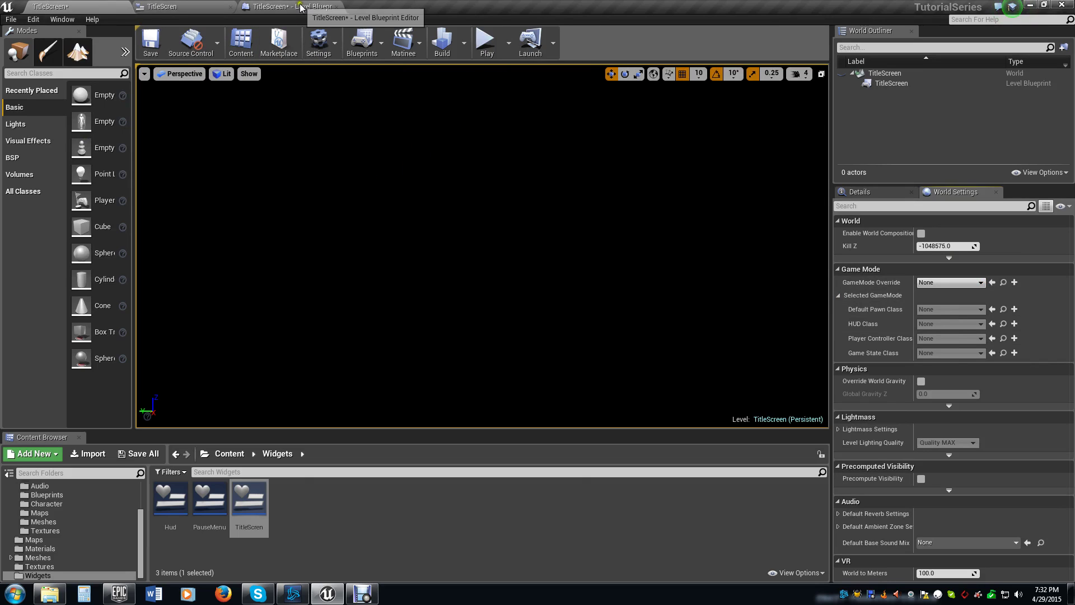
Step: Save the TitleScreen level, play it, and test the Exit Game button
click(150, 42)
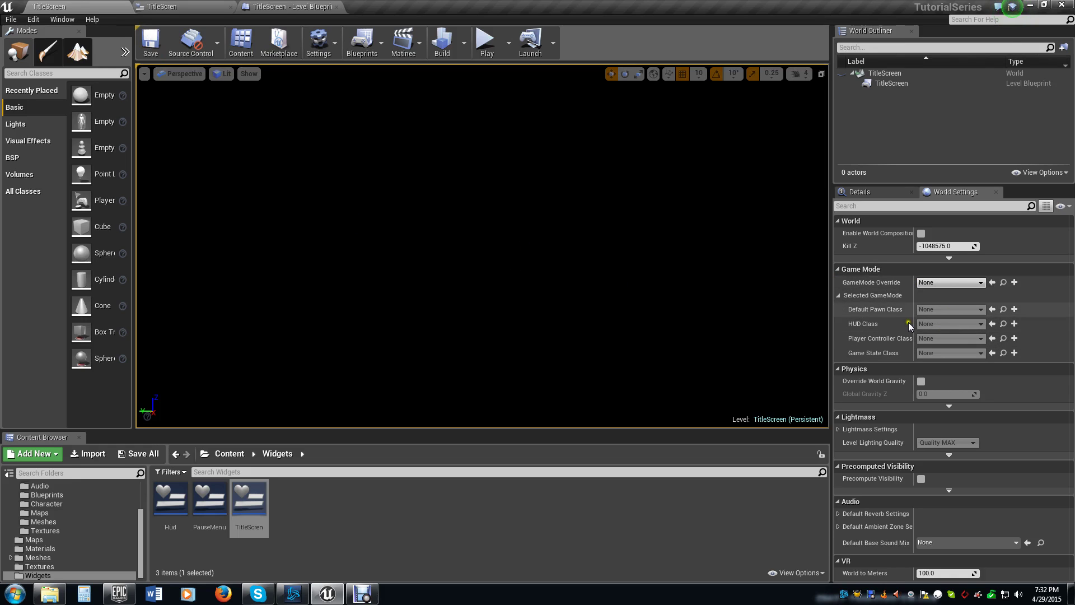
click(485, 42)
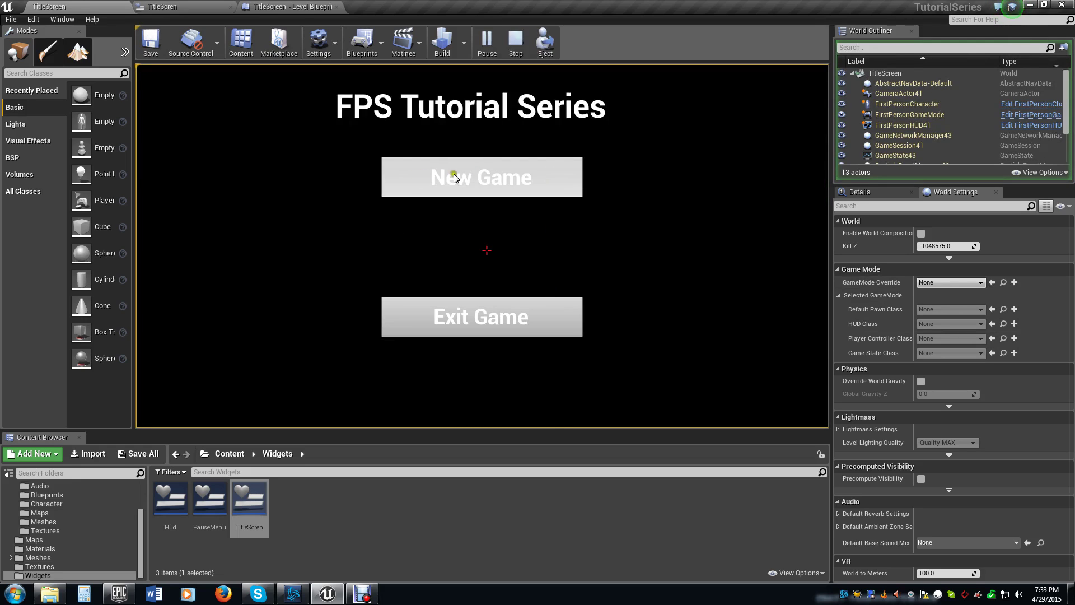
click(550, 312)
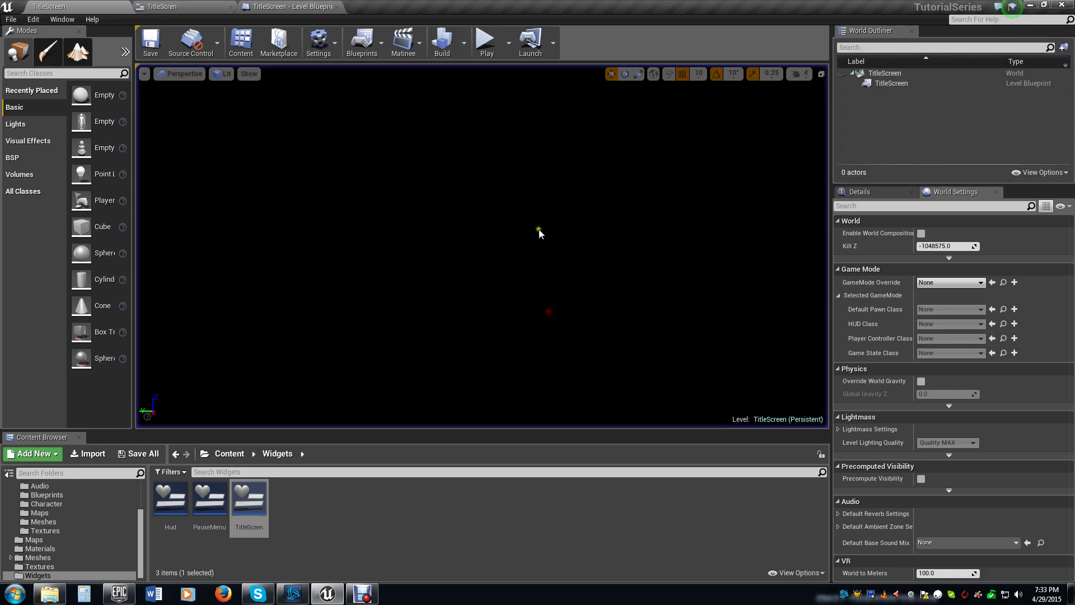
Step: Play the TitleScreen level, start the game with the New Game button, and test the weapon in the arena
key(alt+p)
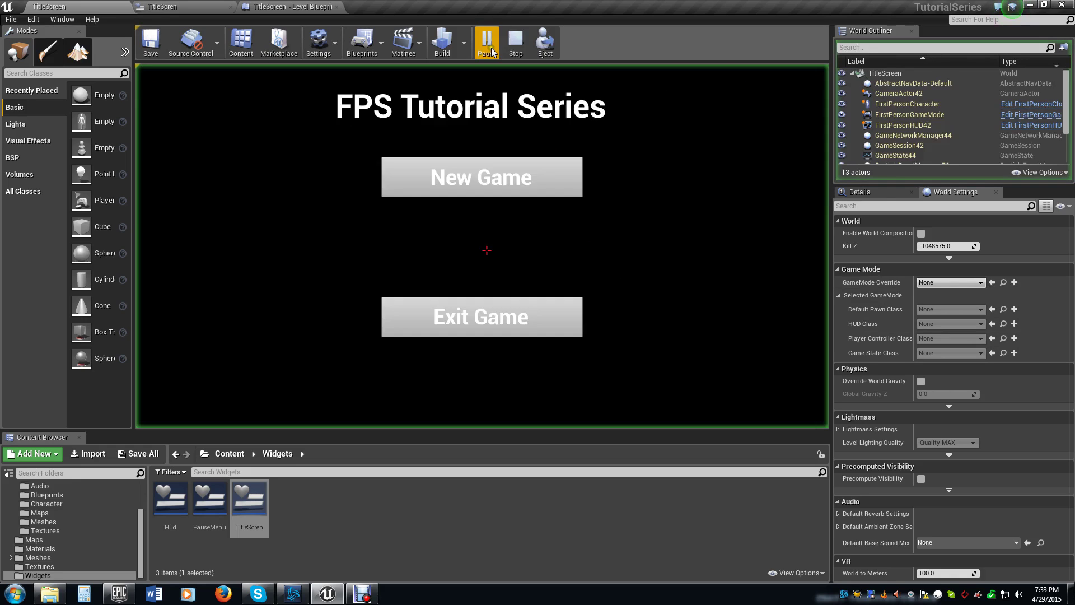
click(559, 169)
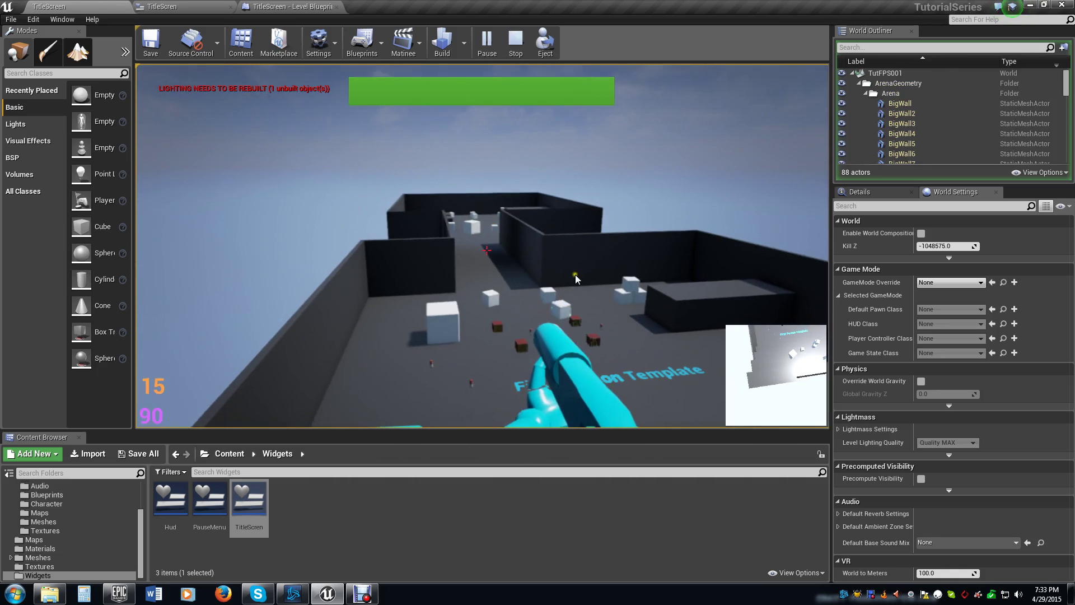
drag(570, 287, 573, 217)
key(r)
key(r)
key(r)
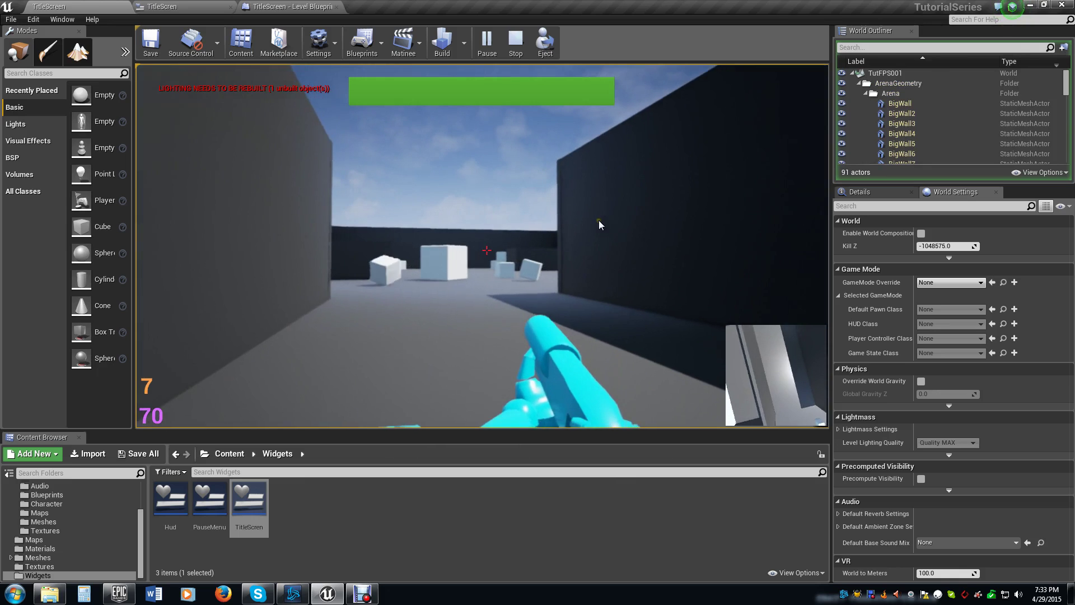
Step: Walk through the arena into the TutFPS002 level, then pause and exit the game from the pause menu
key(w)
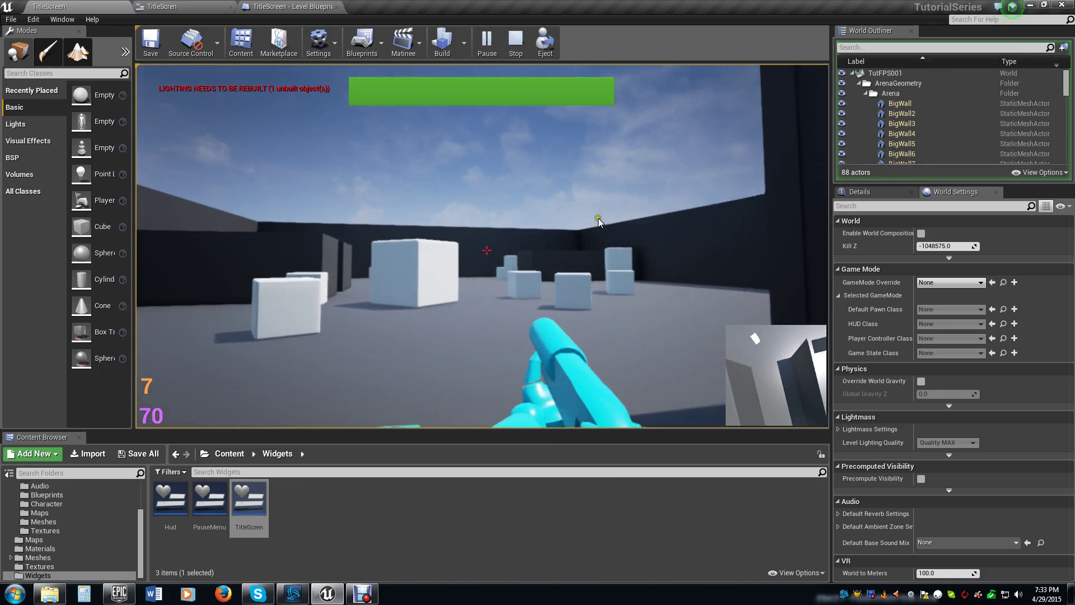
key(w)
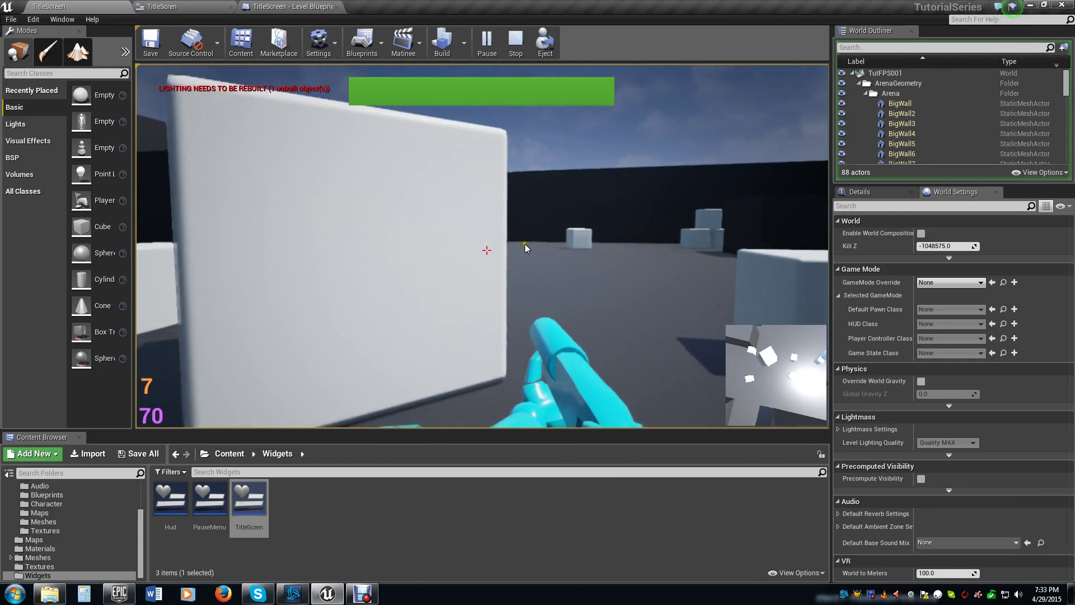
key(w)
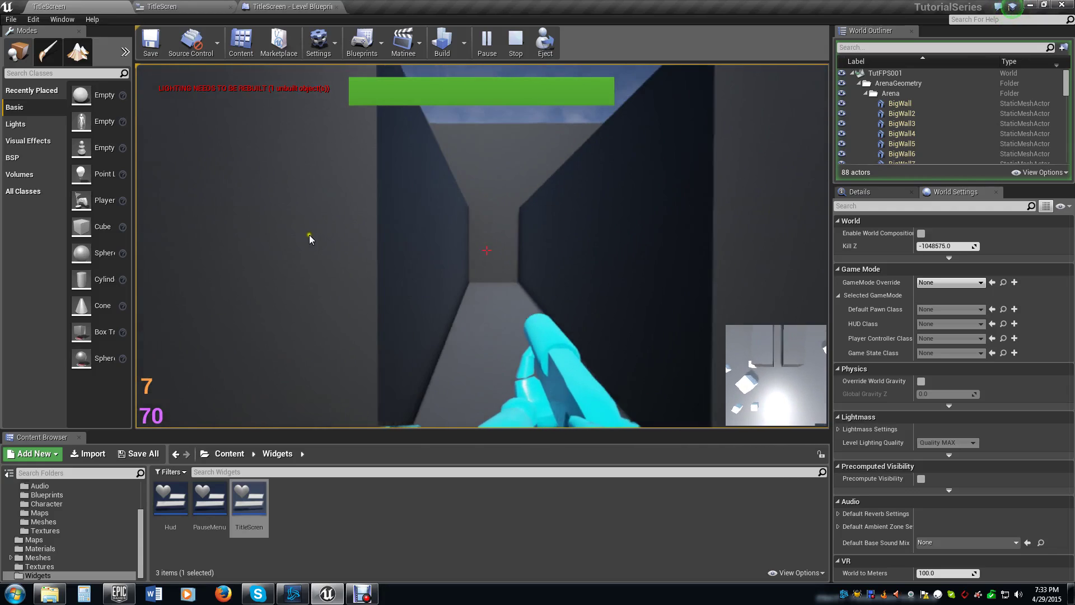
key(w)
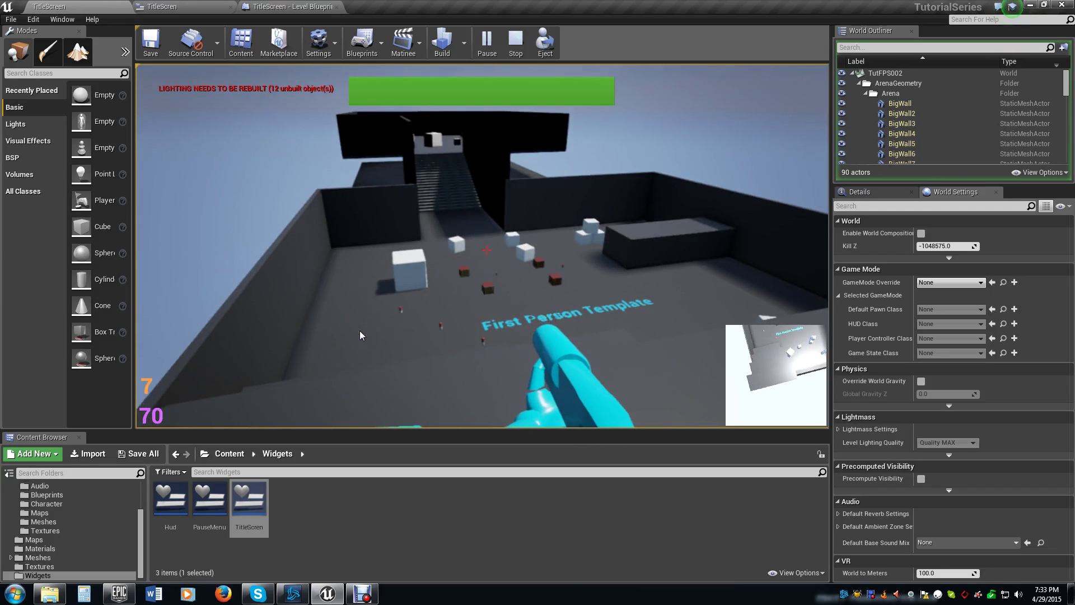
key(p)
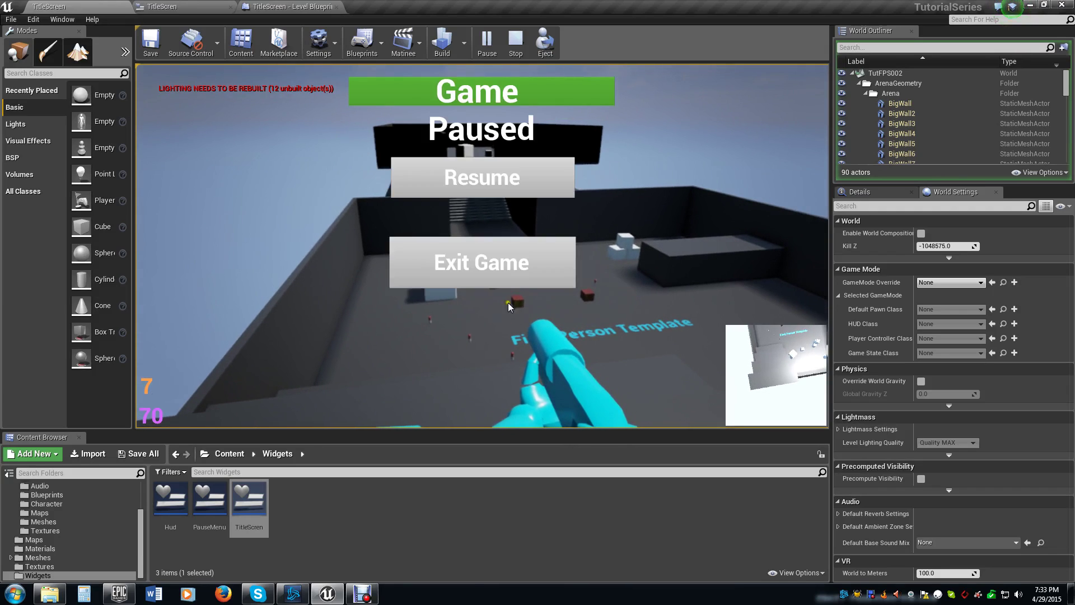
click(549, 257)
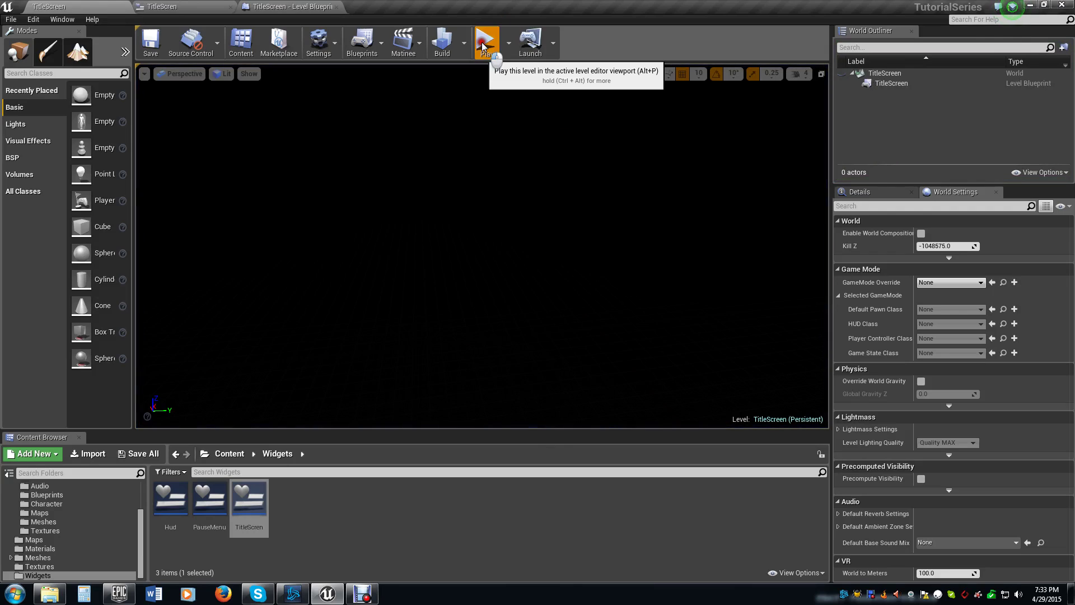
Step: Play the TitleScreen level again, start another new game to check the reset stats in the arena, and stop the session
click(485, 48)
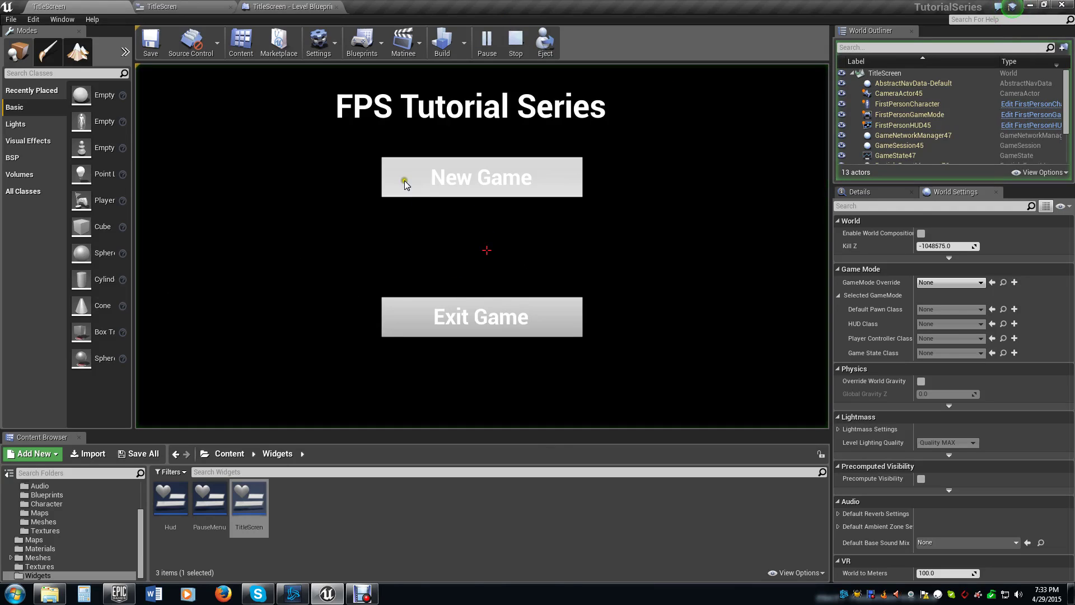
click(405, 179)
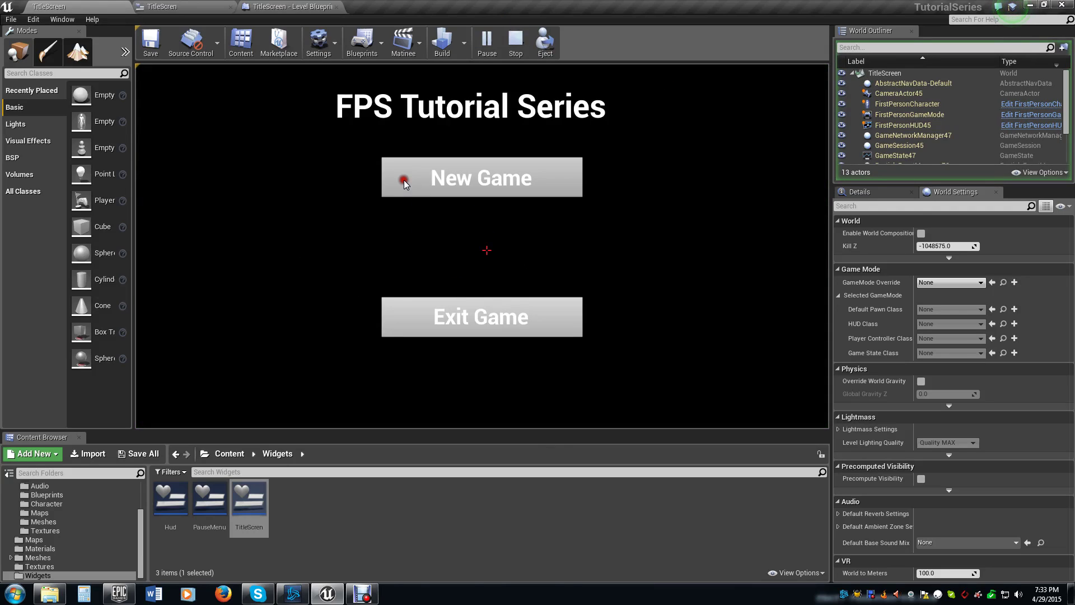
click(552, 179)
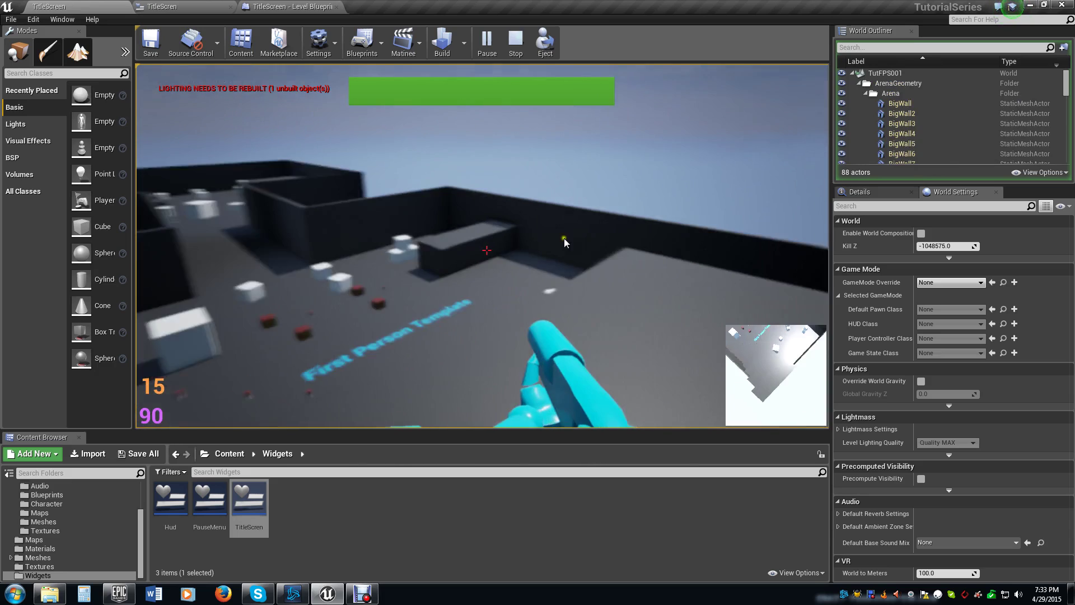
key(w)
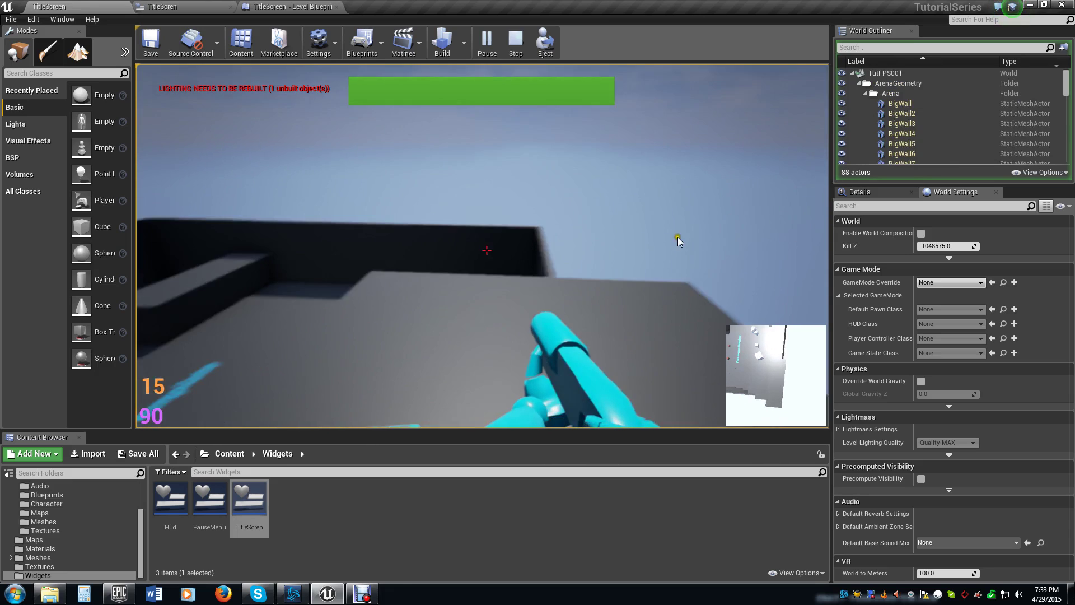
key(s)
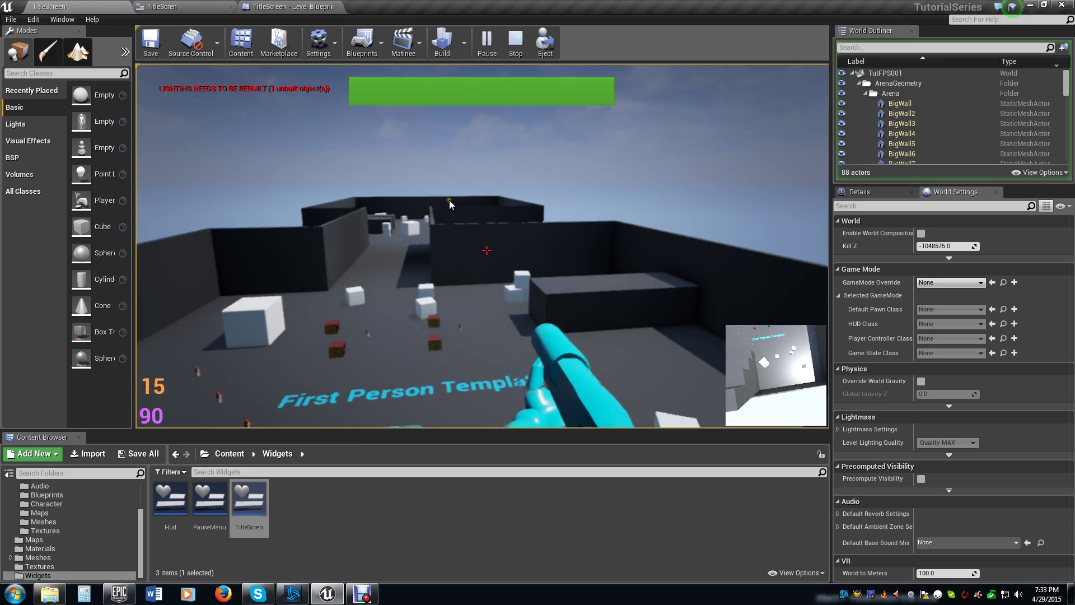
key(w)
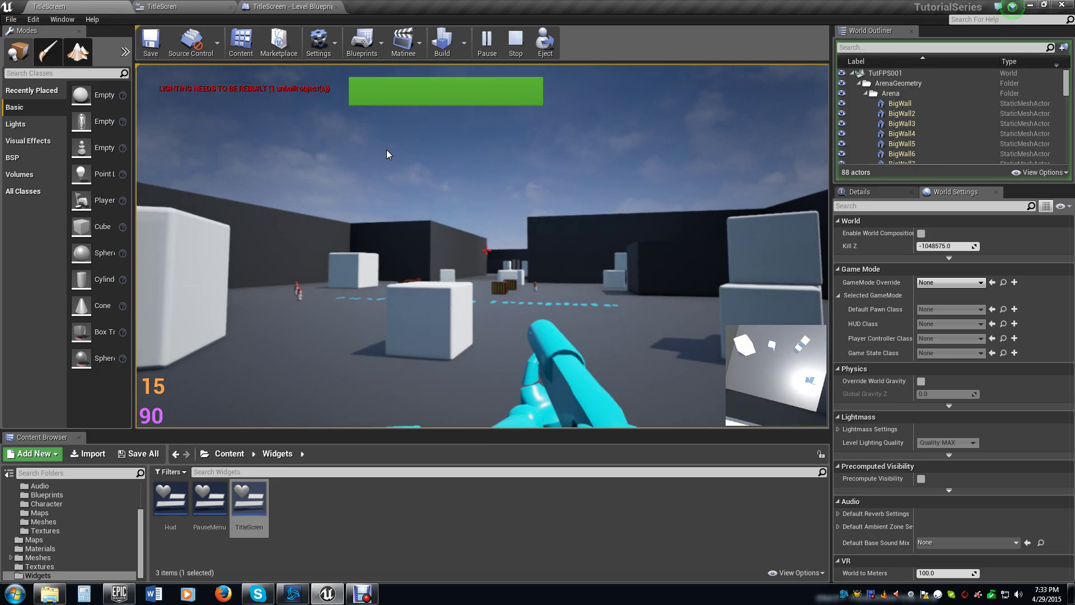
mouse_move(381, 150)
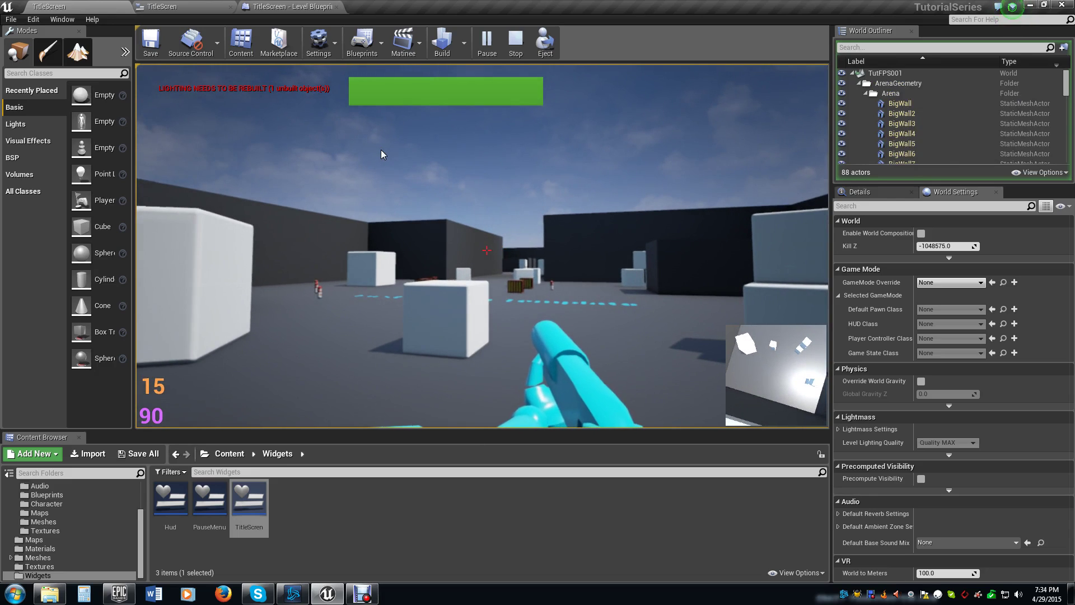
key(Escape)
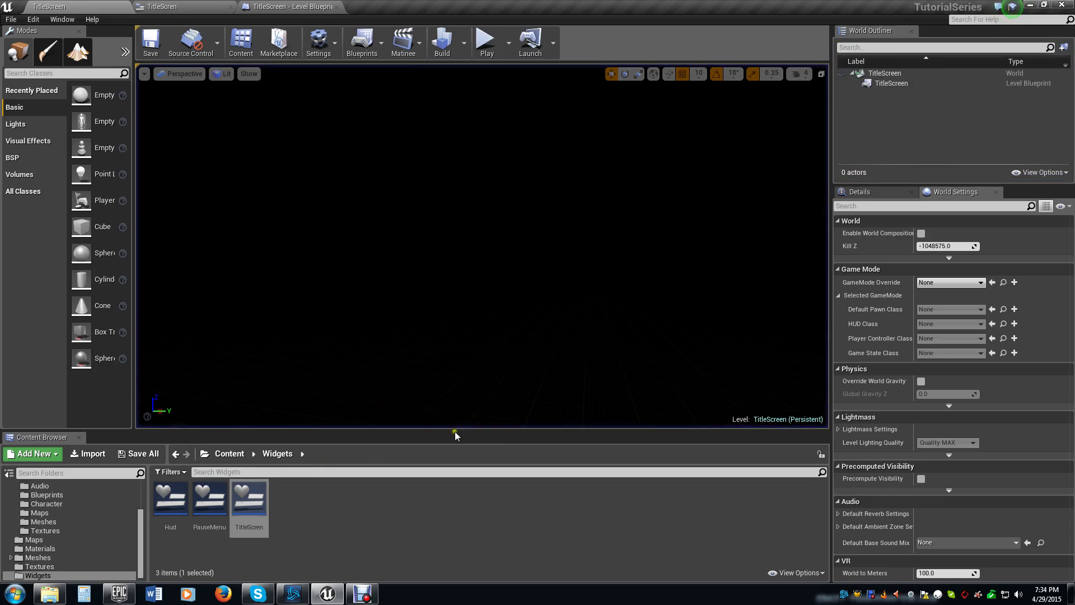
Step: Open the TitleScren widget's event graph and wrap the Button_85 click node chain in a comment named "New Gmae"
double_click(238, 525)
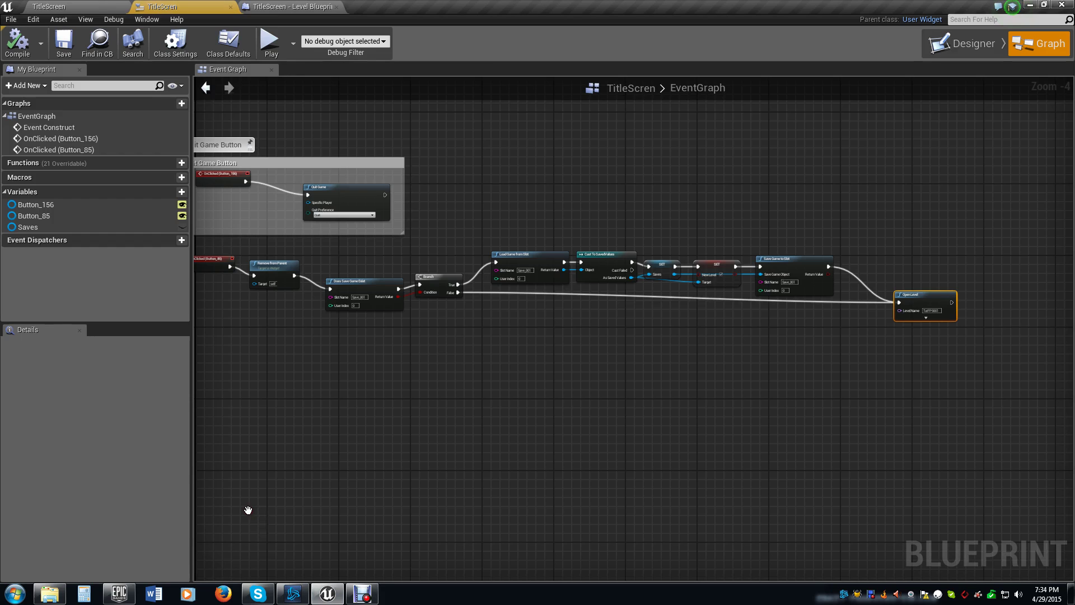
right_drag(461, 422, 498, 397)
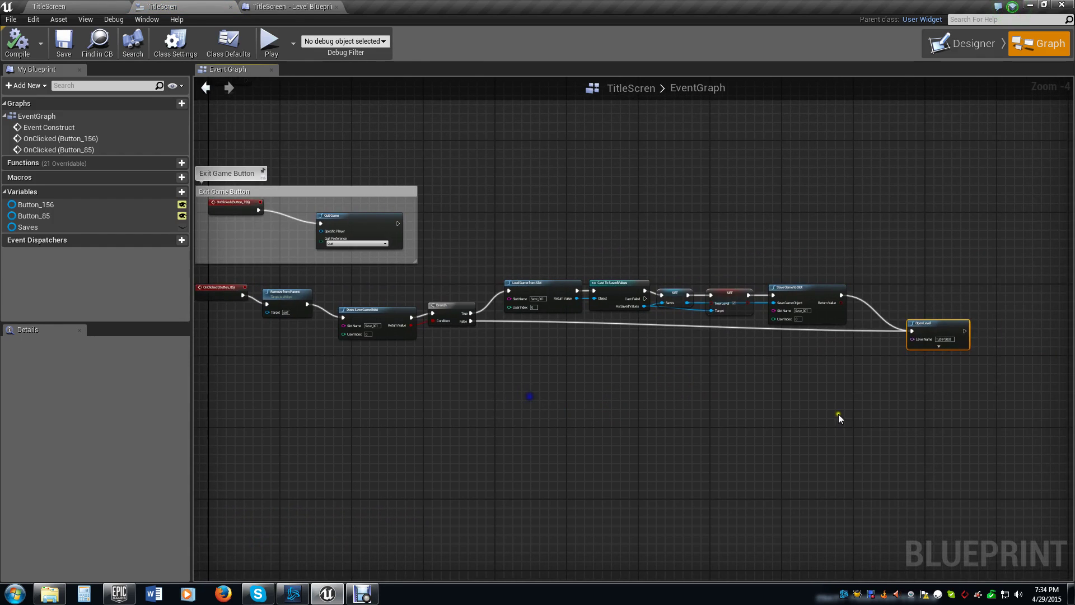
drag(961, 403, 221, 291)
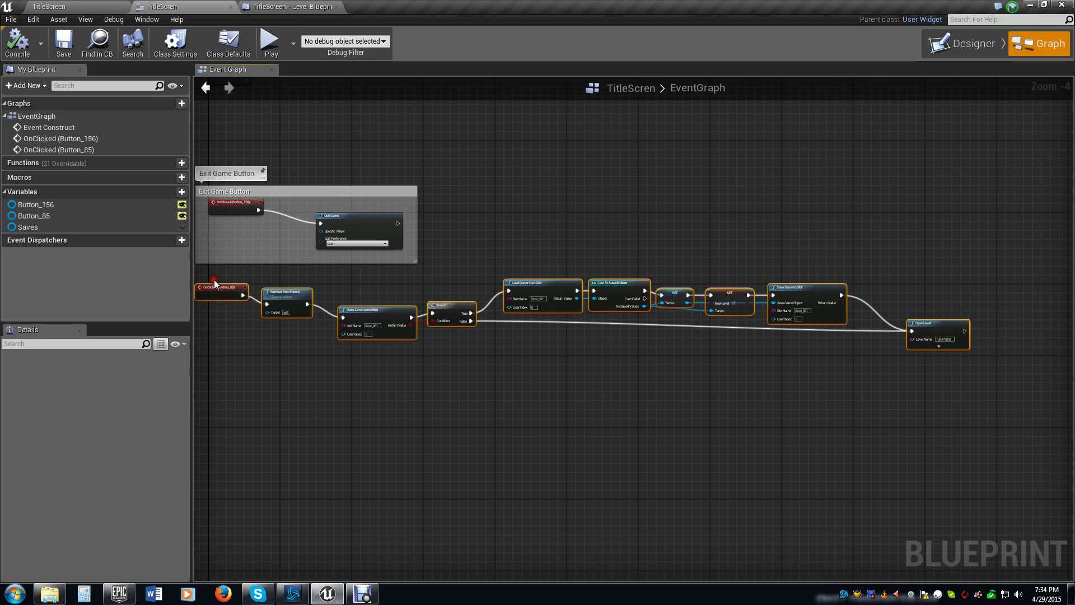
key(c)
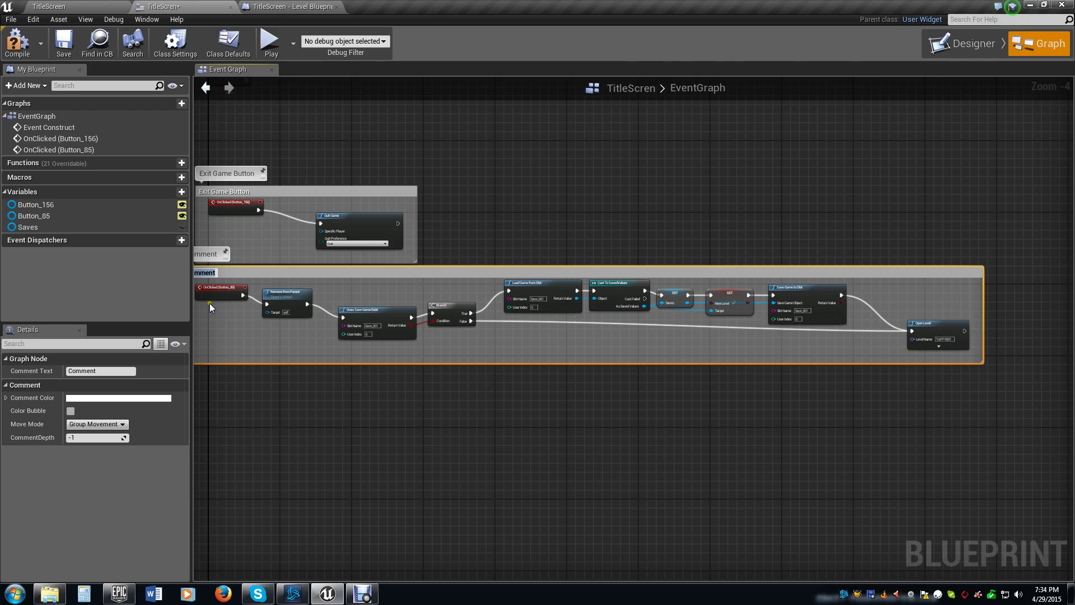
key(BackSpace)
text(New Gmae)
key(Return)
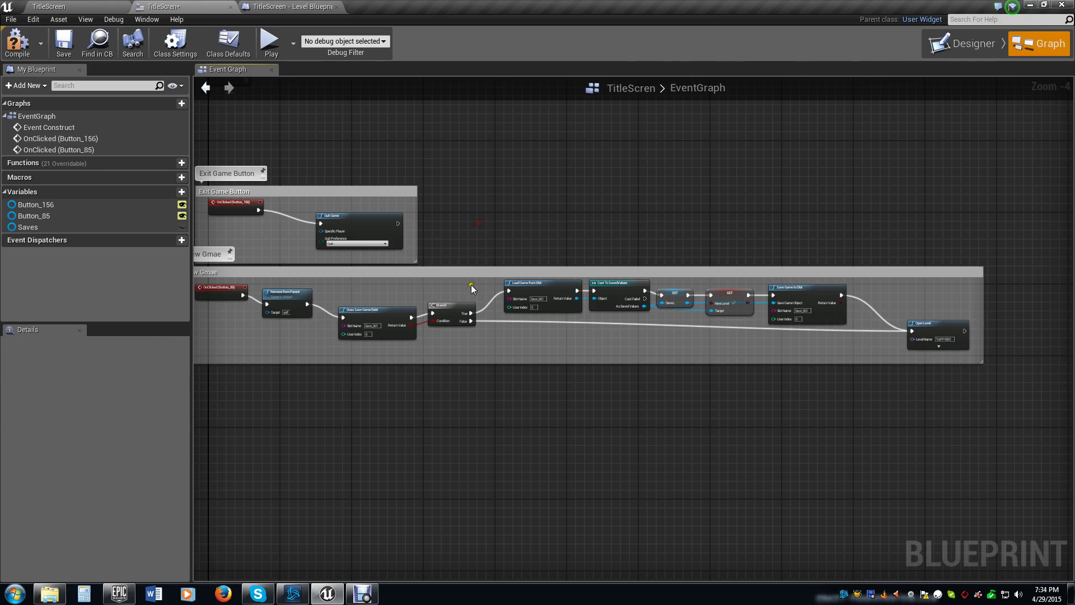
Step: Move the New Gmae comment box with its nodes below the Exit Game Button comment, aligning their starting edges
drag(469, 288, 482, 315)
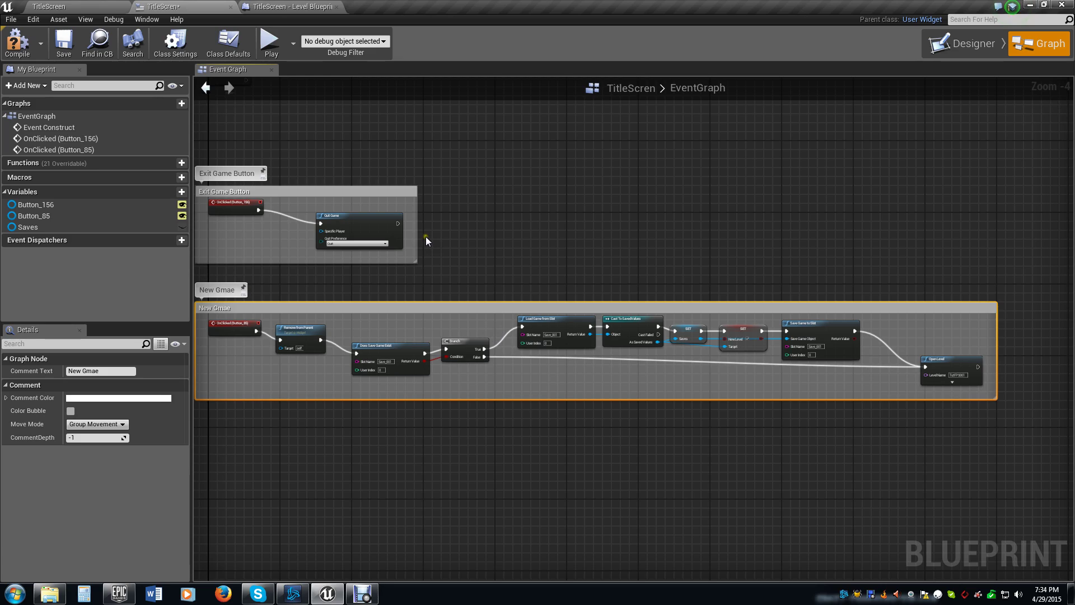
right_drag(442, 264, 538, 240)
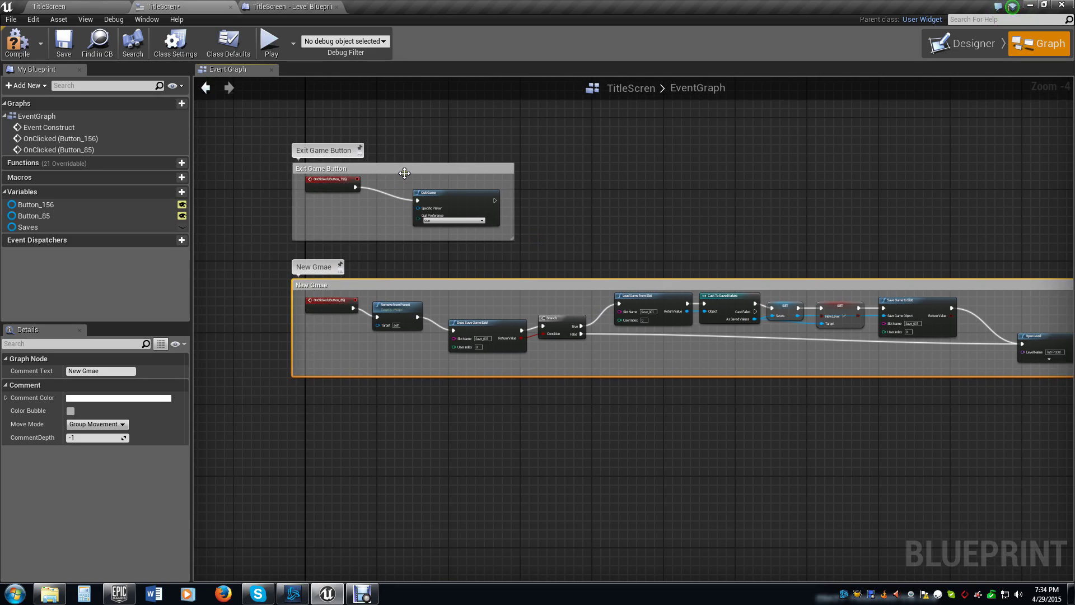
right_drag(679, 224, 542, 217)
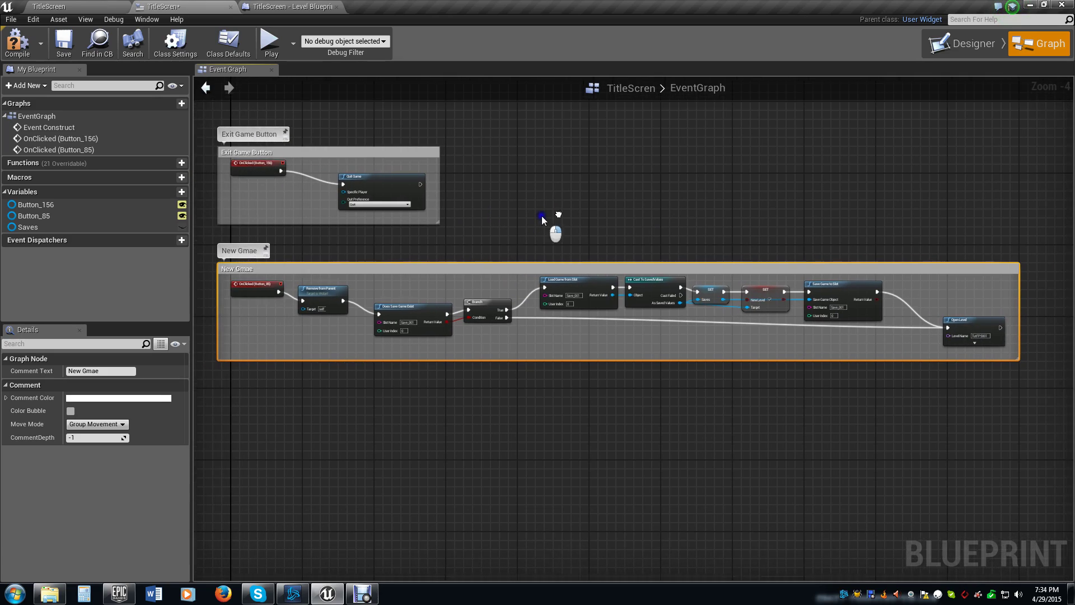